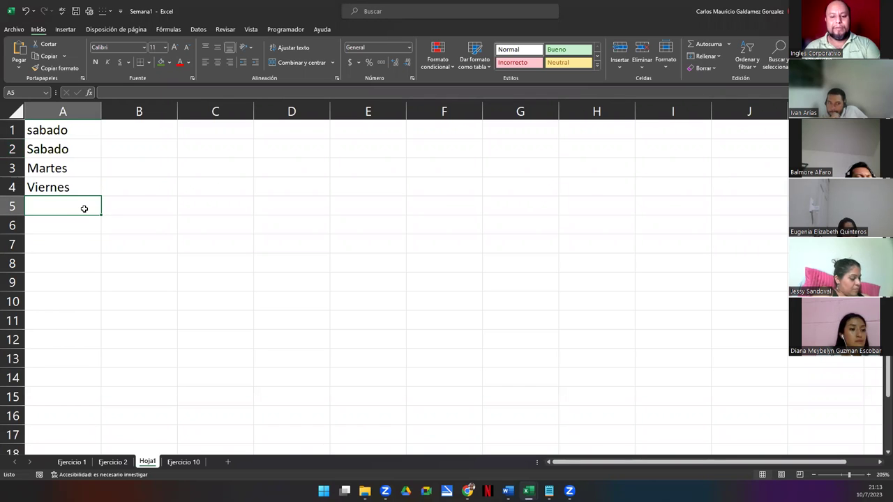
Step: Enter sabado in lowercase in cell A5
type("Sabad")
key("BackSpace")
key("BackSpace")
key("BackSpace")
key("BackSpace")
key("BackSpace")
key("BackSpace")
type("sabado")
key("Return")
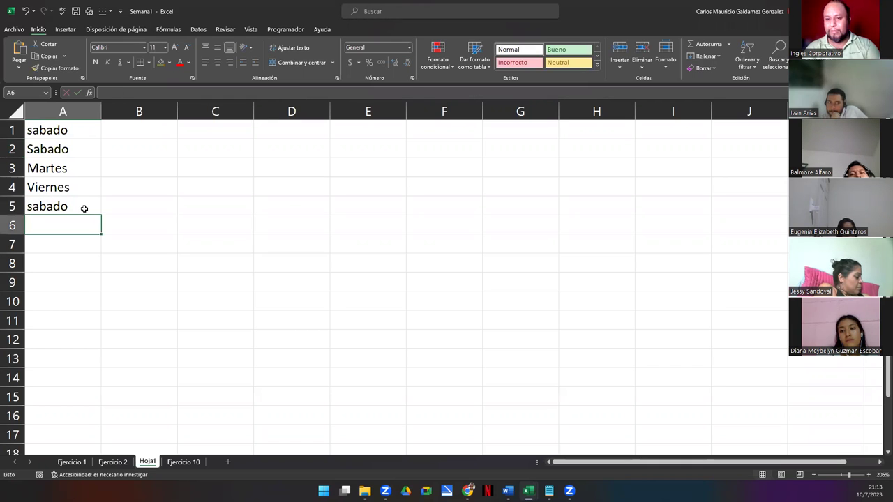
Step: Enter Domingo with a capital initial in cells A6 and A7
type("Domingo")
key("Return")
type("Domin")
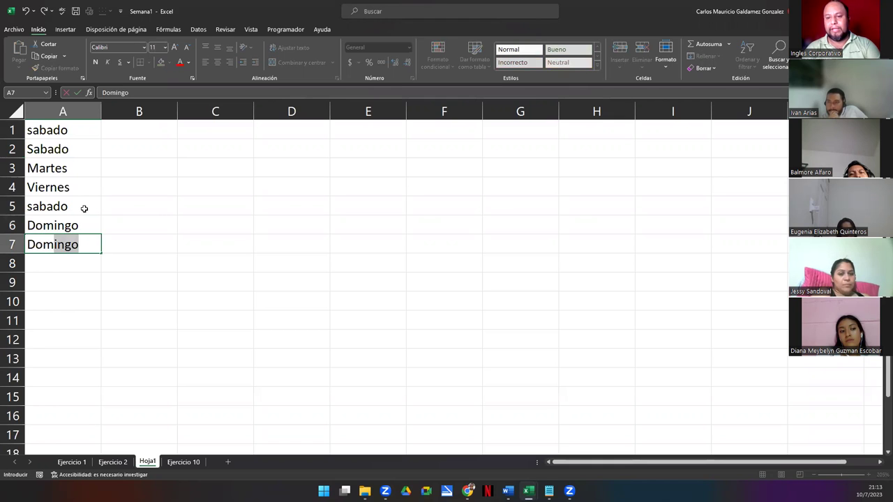
type("go")
key("Return")
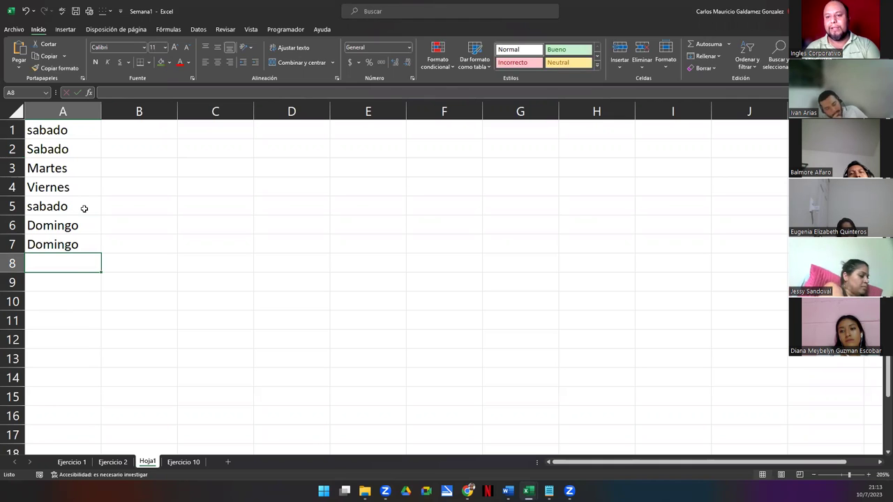
Step: Enter domingo in cell A8 and sabado in cell A9, both in lowercase
type("domingo")
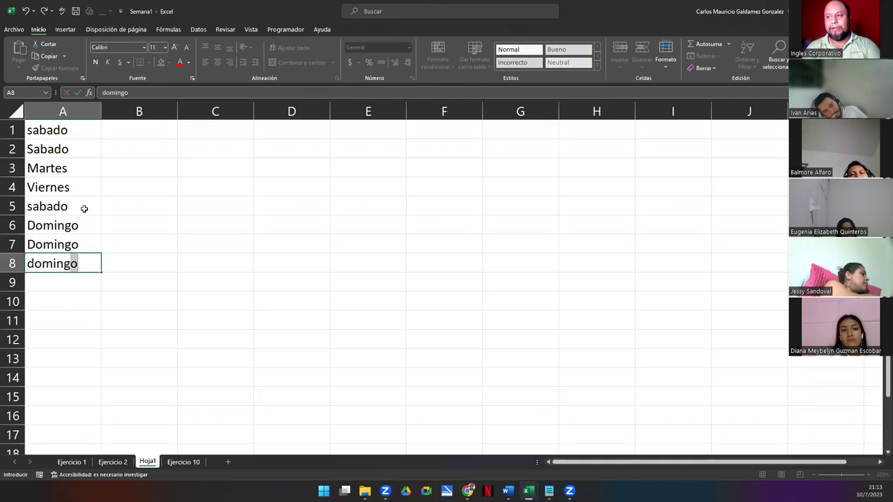
key("Return")
type("sab")
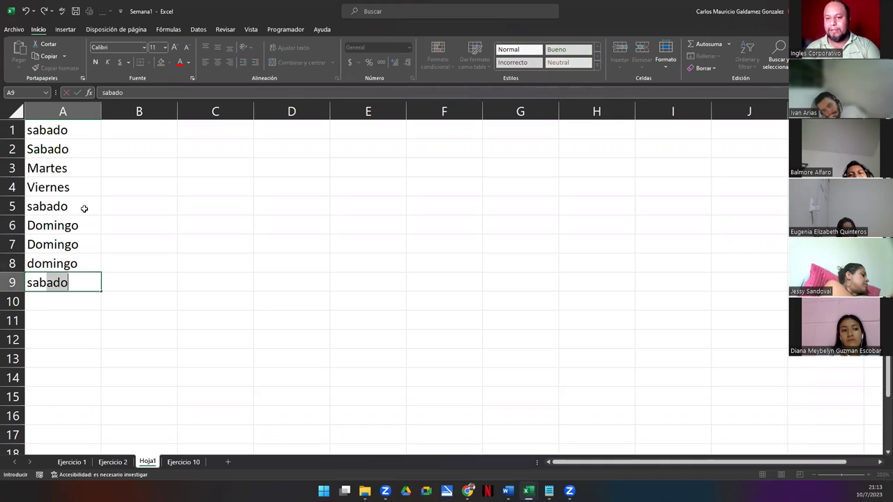
key("Return")
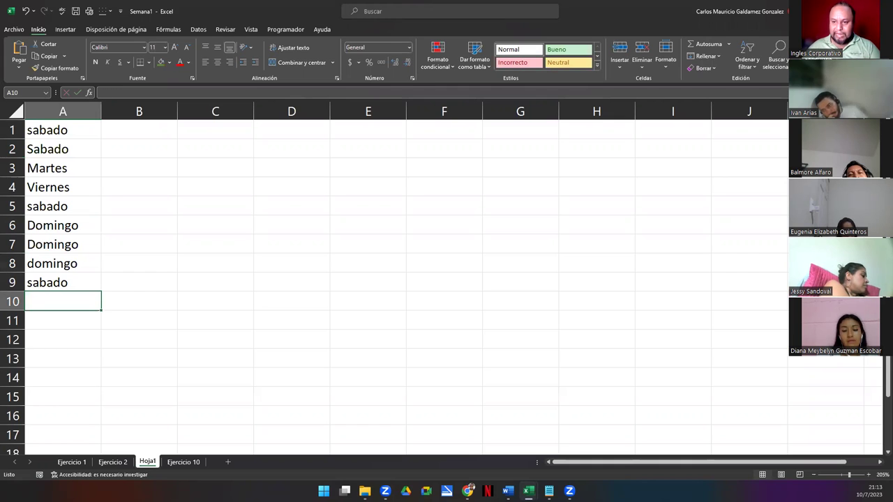
Step: Enter viernes in lowercase in cell A10
key("F2")
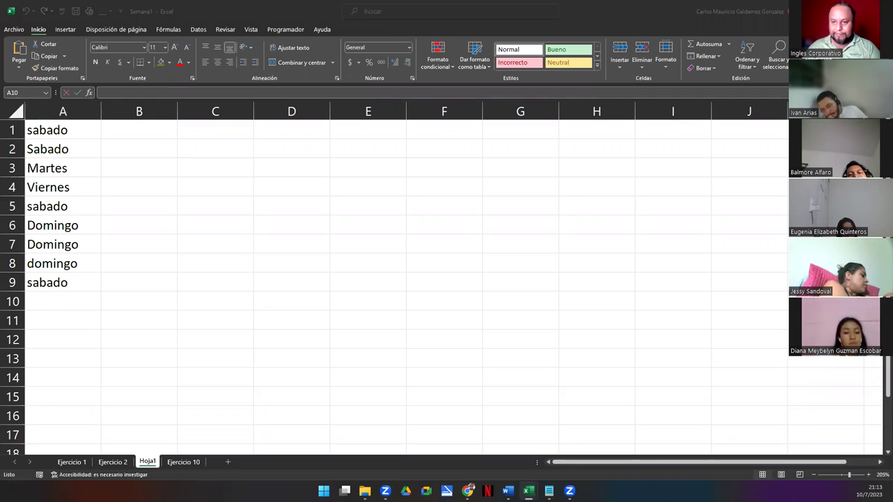
left_click(75, 300)
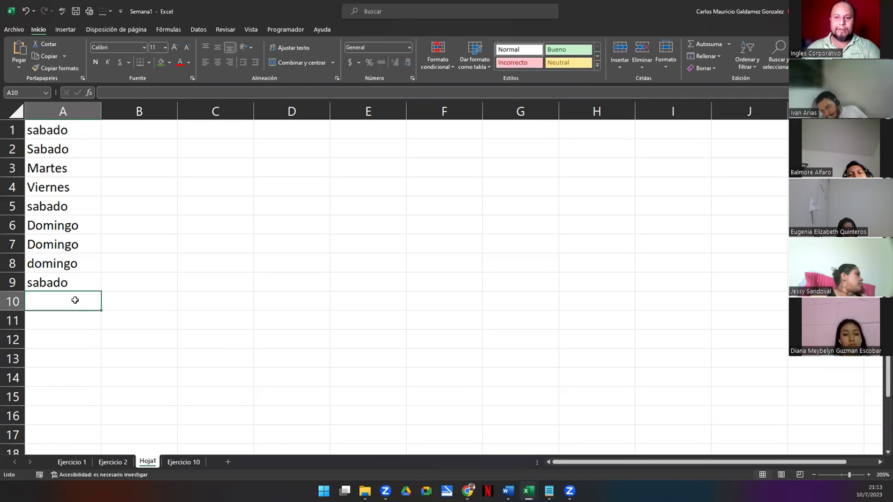
type("V")
key("BackSpace")
key("BackSpace")
type("viw")
key("BackSpace")
type("er")
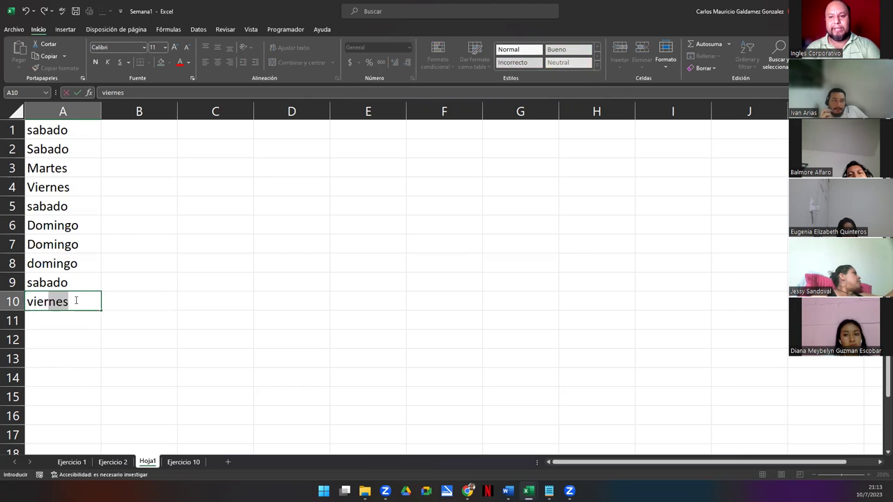
type("enes")
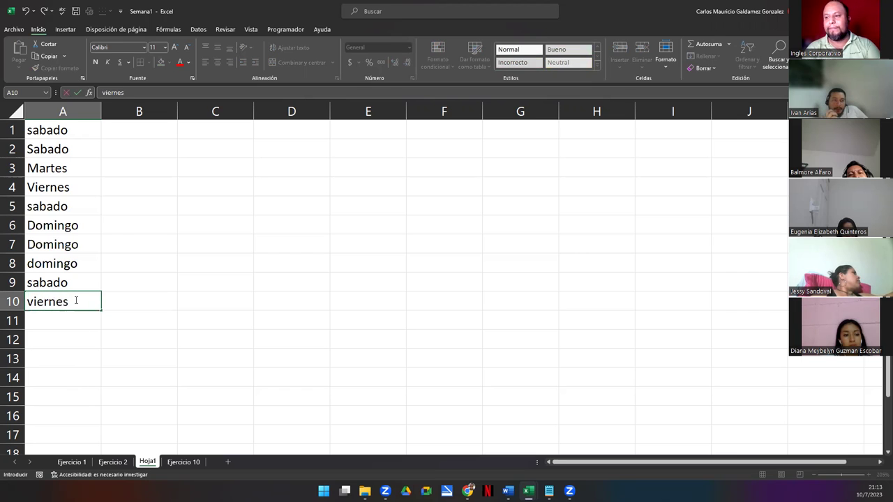
key("Return")
Step: Continue the day list with Lunes in A11, domingo in A12 and Lunes in A13
type("Lunes")
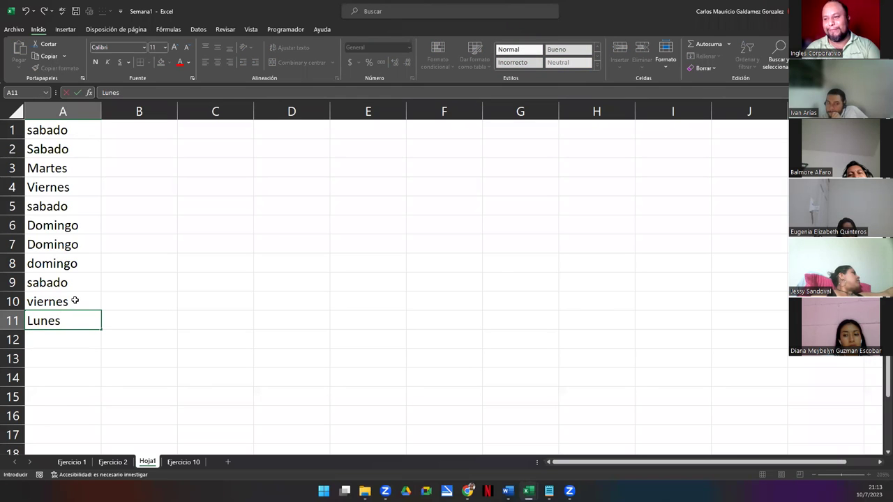
key("Return")
type("domingo")
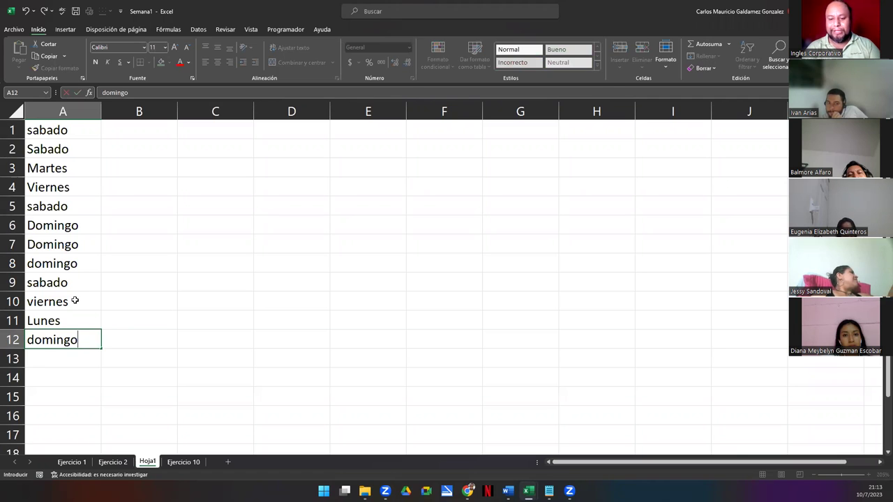
key("Return")
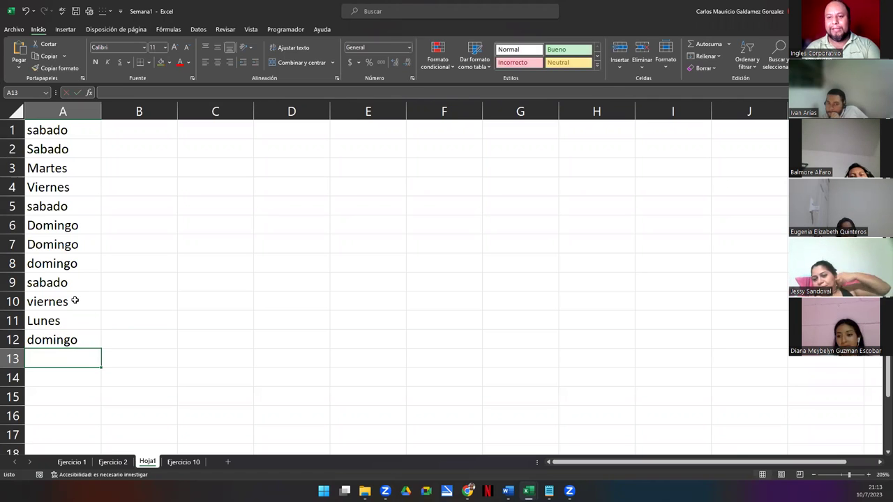
type("L")
key("Return")
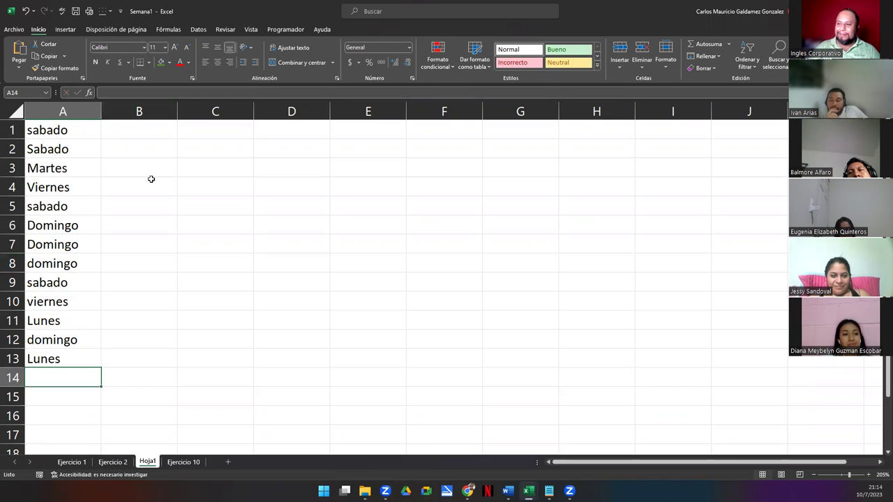
Step: Fill all the sabado cells, A1, A2, A5 and A9, with dark green
left_click(65, 132)
scroll(127, 209, "up", 2, "ctrl")
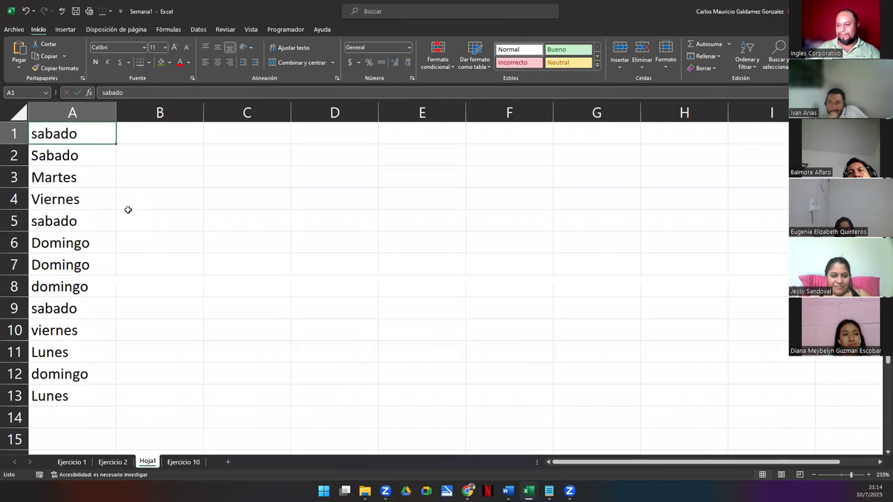
scroll(127, 209, "up", 1, "ctrl")
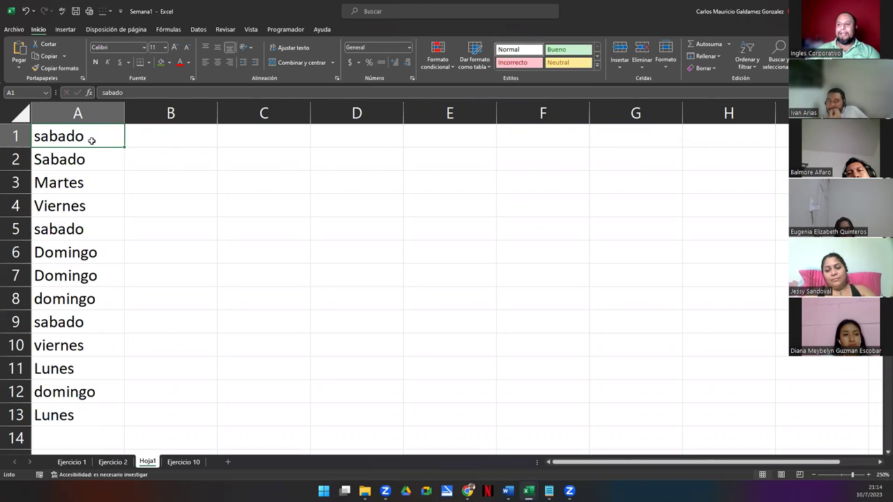
left_click_drag(90, 138, 94, 160)
left_click(90, 233, "ctrl")
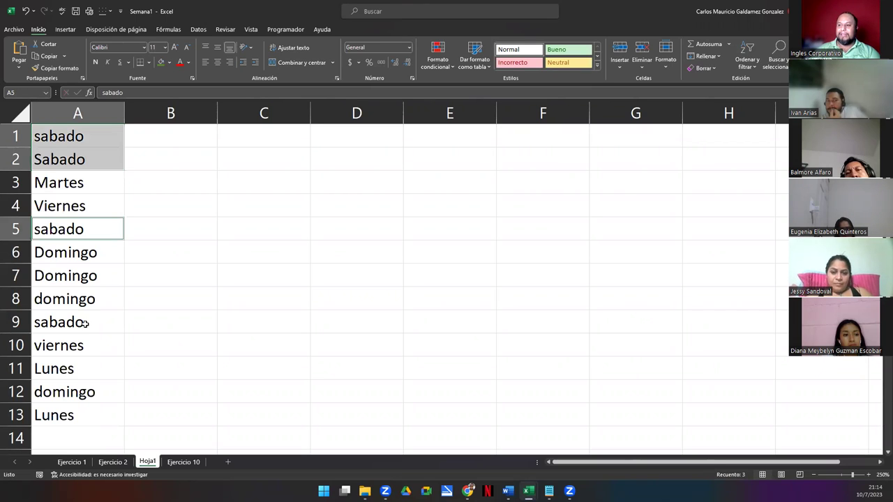
left_click(89, 322, "ctrl")
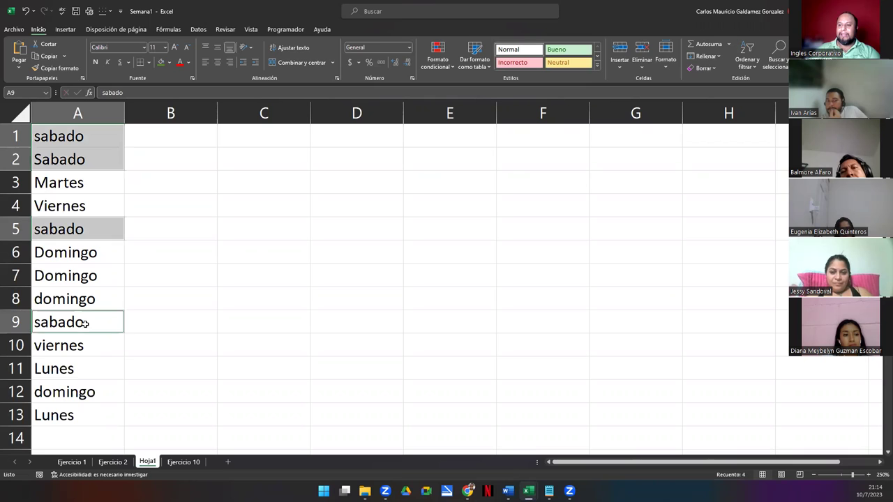
left_click(162, 62)
Step: Fill the Martes cell A3 with yellow and the Viernes cell A4 with light blue
left_click(84, 182)
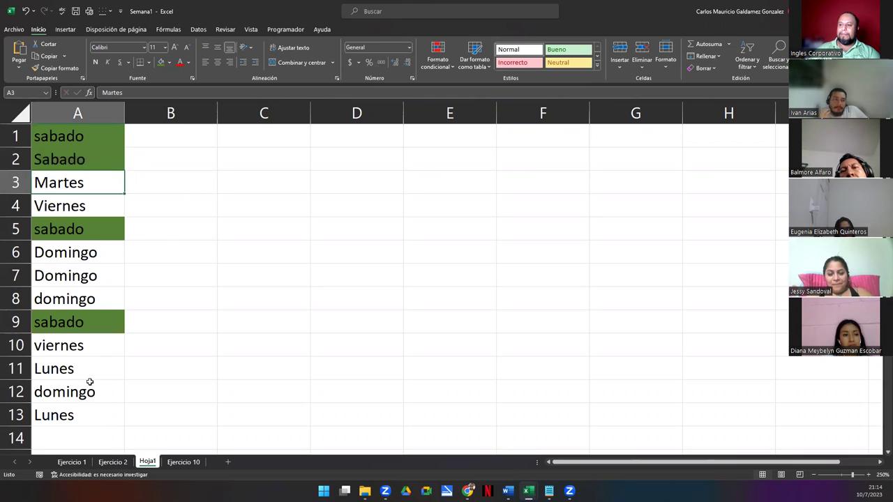
left_click(169, 62)
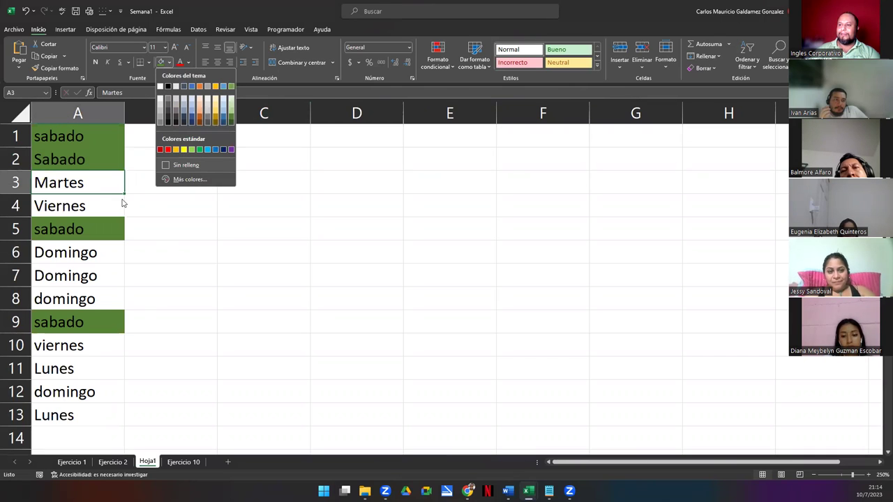
left_click(183, 149)
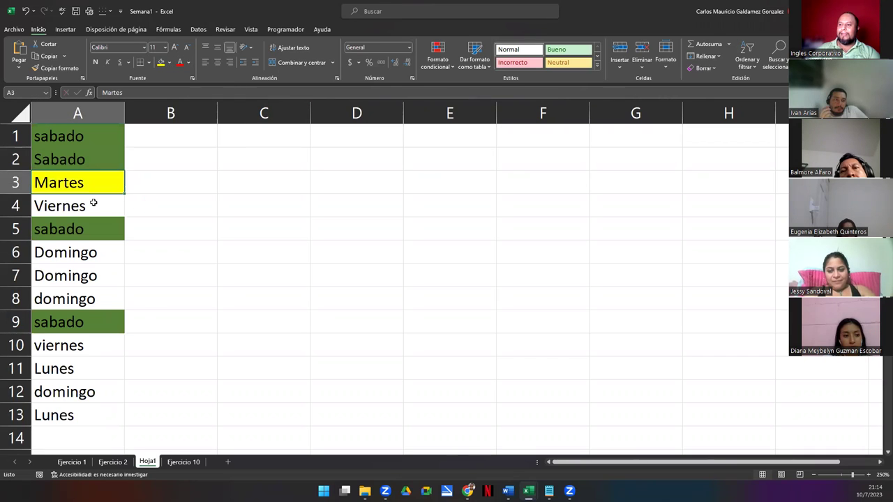
left_click(93, 202)
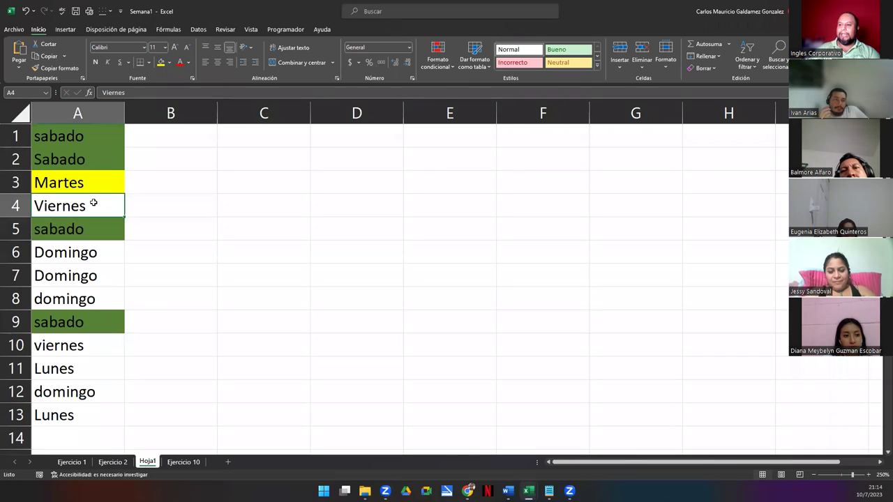
left_click(169, 62)
left_click(207, 149)
Step: Fill all the domingo cells, A6 to A8 and A12, with standard orange
left_click_drag(83, 253, 88, 299)
left_click(78, 386, "ctrl")
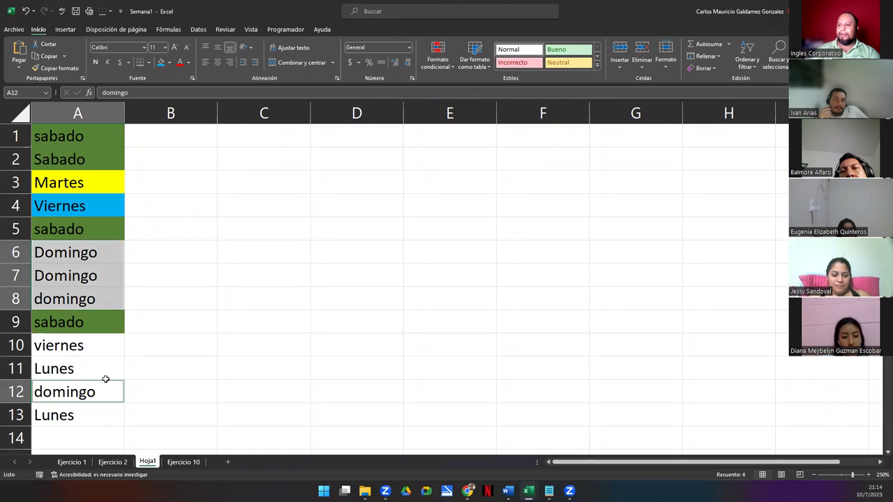
left_click(168, 62)
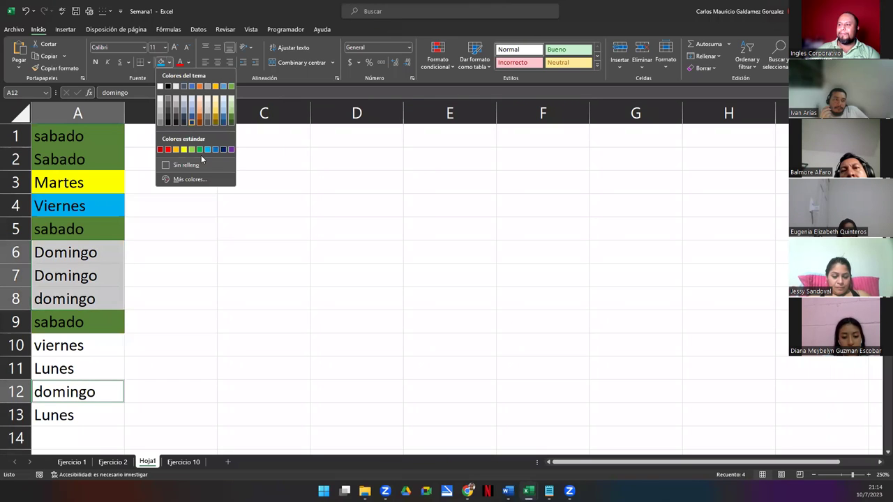
left_click(180, 151)
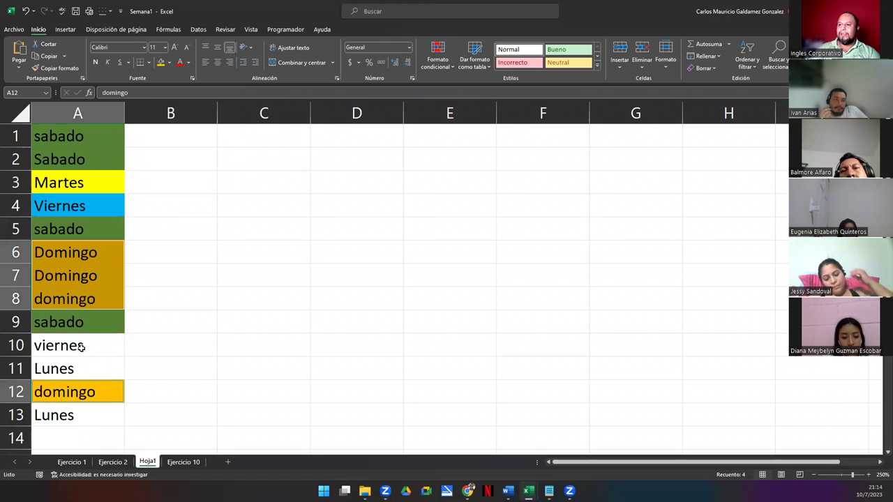
Step: Copy the formatting of the Viernes cell A4 onto the viernes cell A10
left_click(83, 347)
left_click(69, 210)
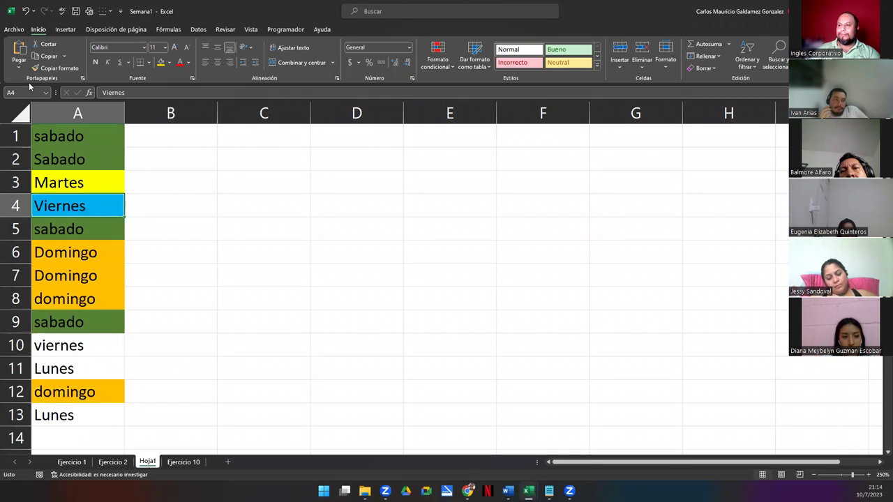
left_click(55, 67)
left_click(73, 345)
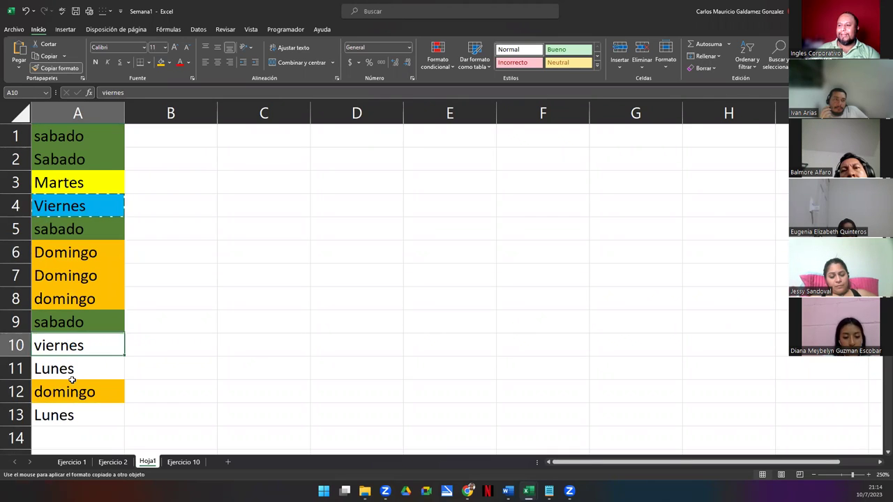
Step: Fill both Lunes cells, A11 and A13, with standard red
left_click(70, 368)
left_click(70, 416, "ctrl")
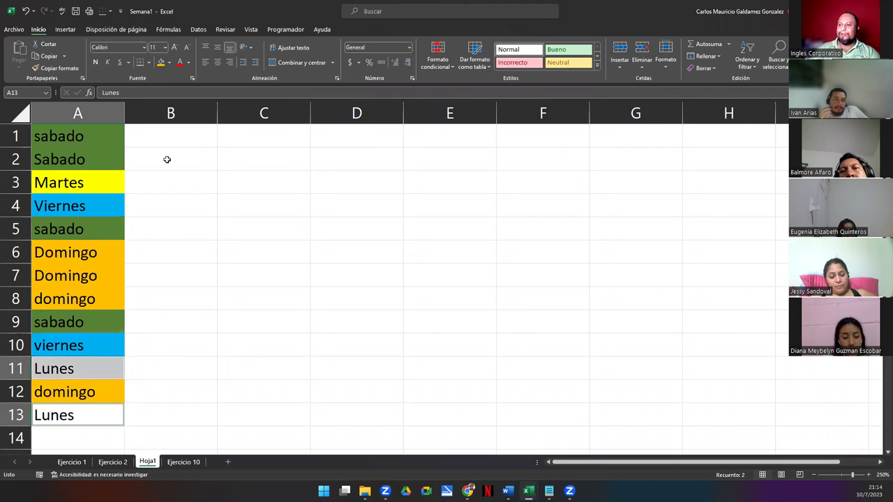
left_click(168, 62)
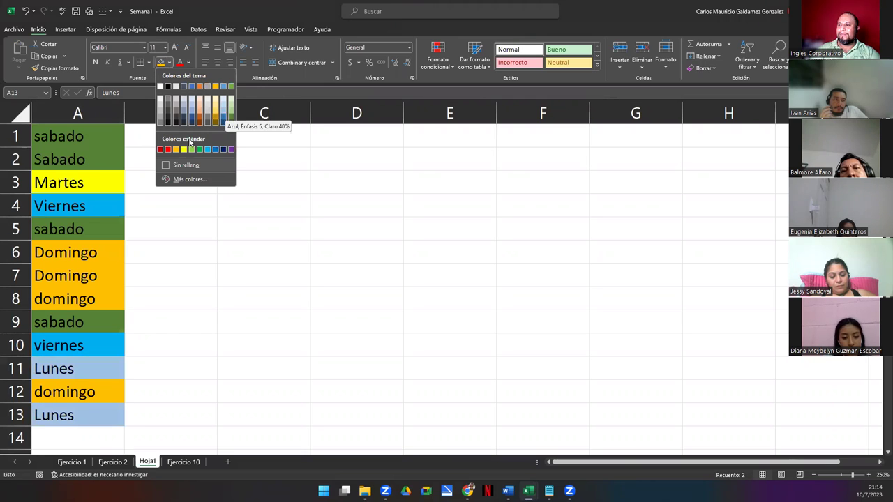
left_click(160, 149)
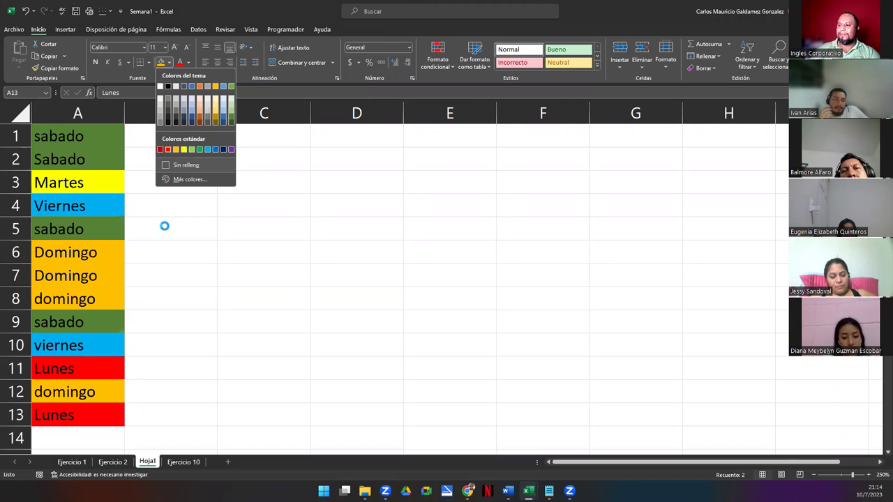
left_click(109, 296)
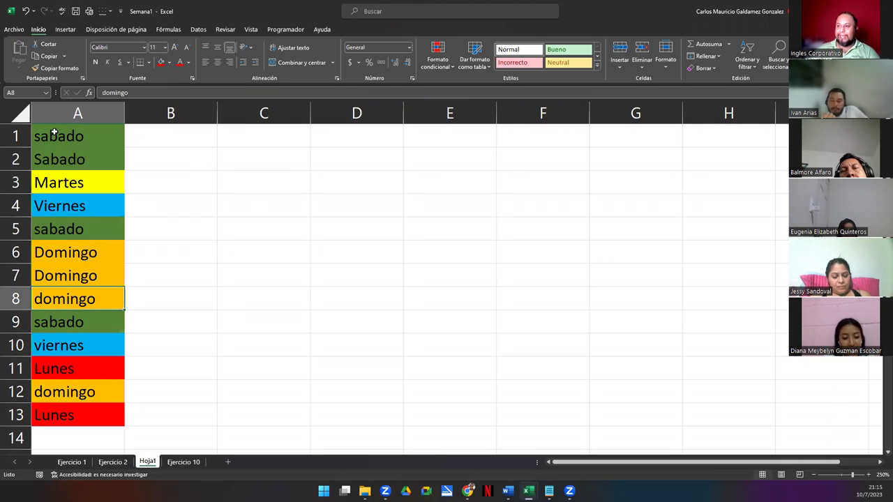
left_click_drag(54, 133, 70, 158)
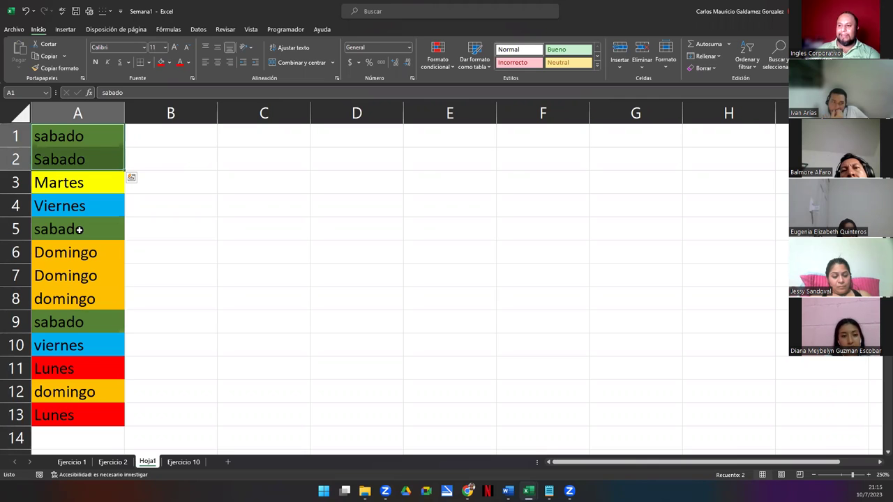
left_click(63, 138)
left_click(81, 233, "ctrl")
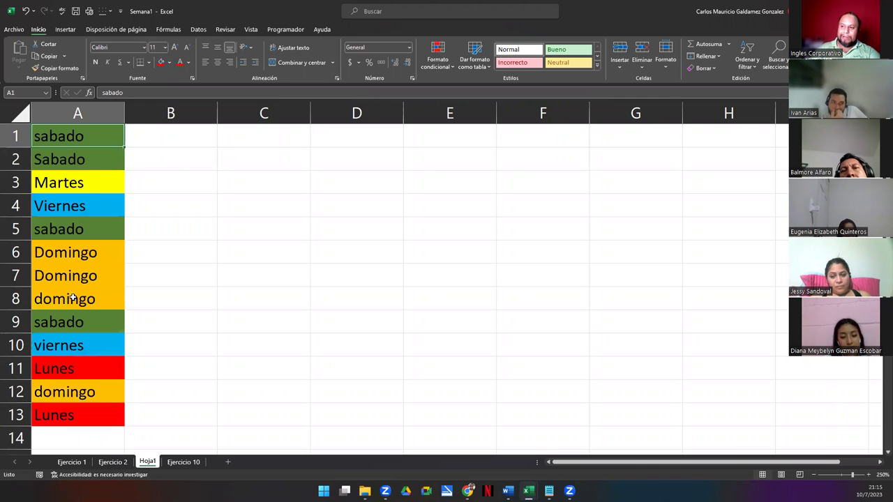
left_click(71, 326, "ctrl")
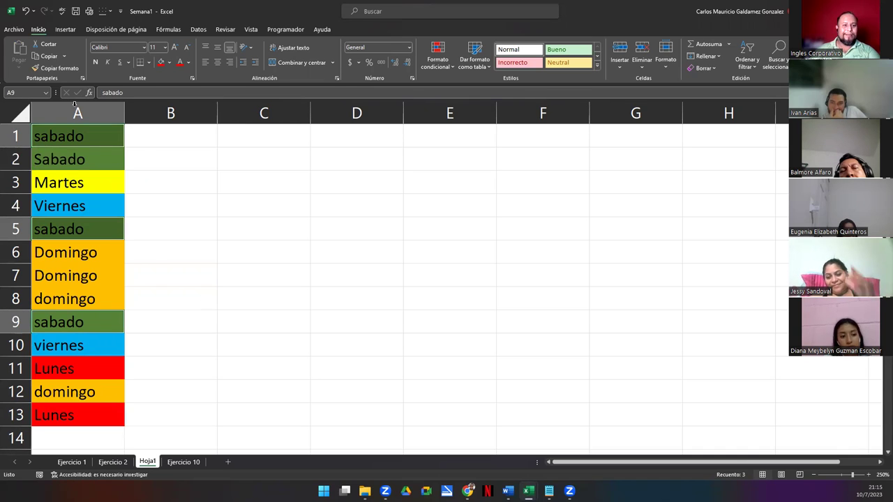
left_click(73, 160)
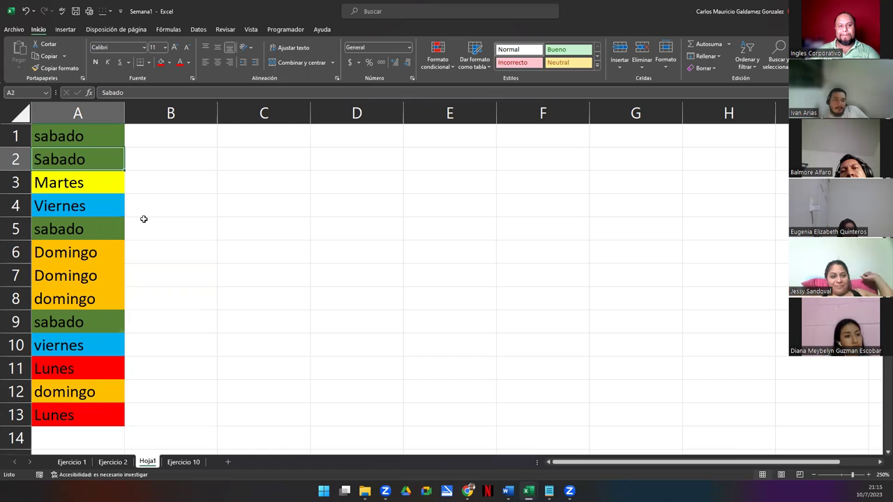
Step: Review the color groups in column A by selecting the Martes, Viernes, Domingo and Lunes cells
left_click(63, 183)
left_click(81, 210)
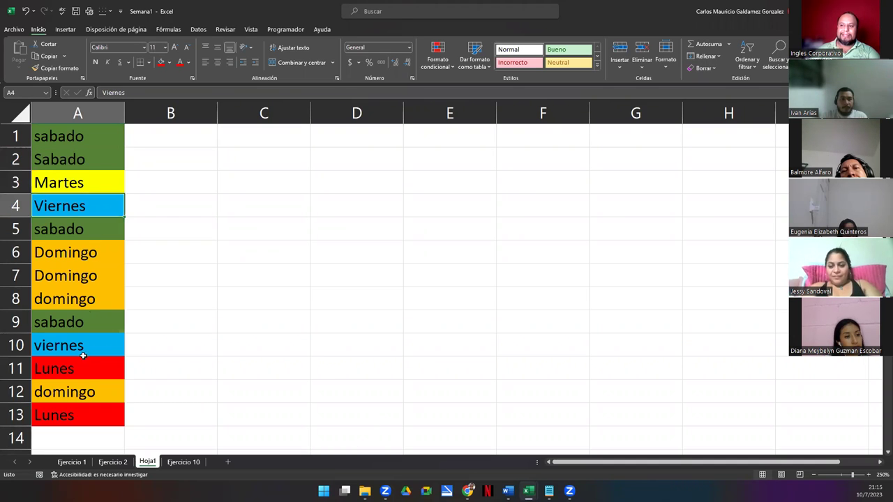
left_click(67, 344, "ctrl")
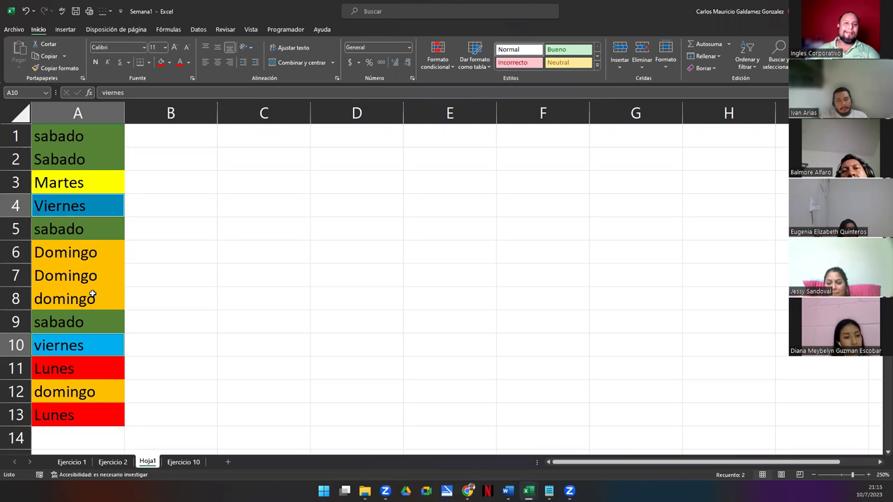
left_click_drag(69, 253, 79, 299)
left_click(92, 393, "ctrl")
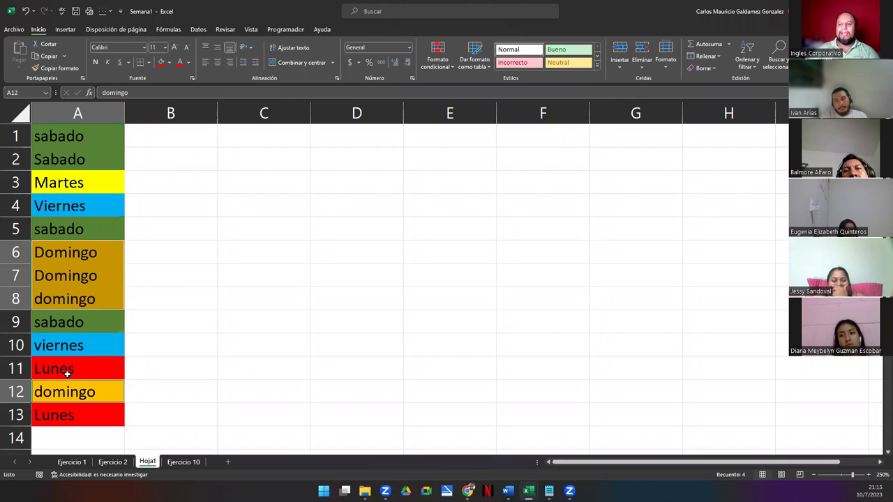
left_click(67, 374)
left_click(65, 415)
left_click(63, 370)
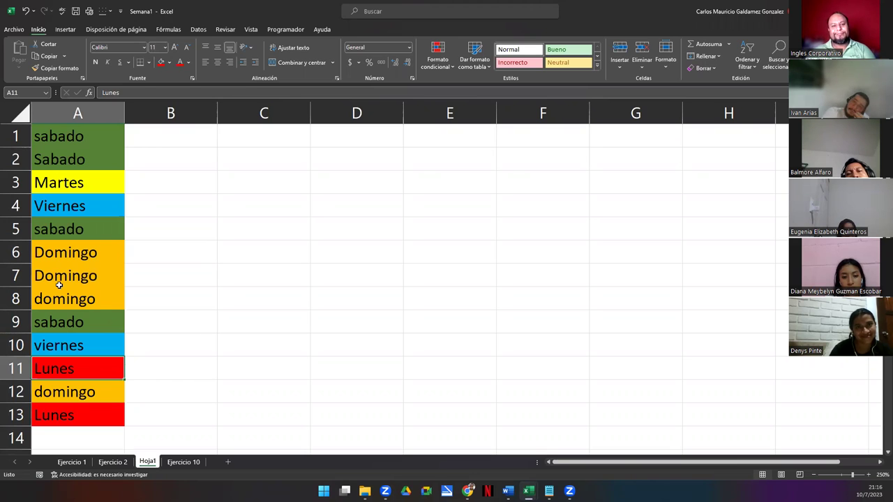
left_click(109, 194)
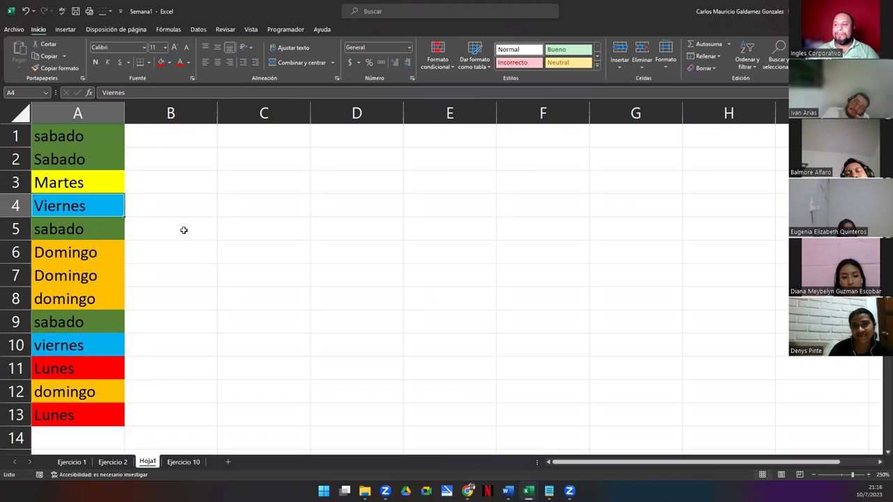
left_click(184, 230)
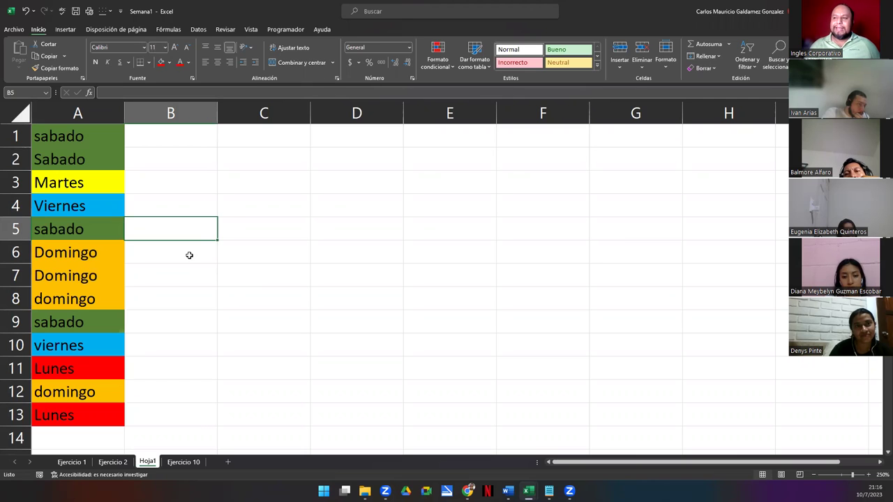
Step: Enter SABADO in cells B1 and B2
left_click(150, 136)
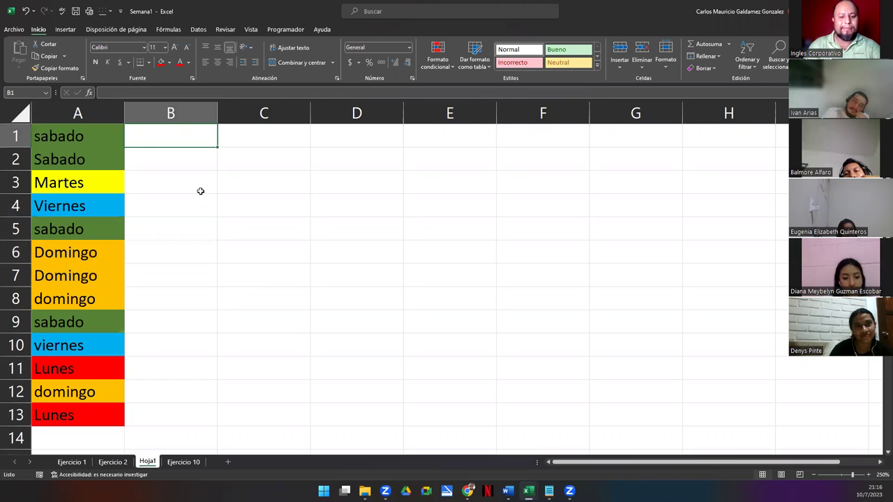
type("SABADO")
key("Return")
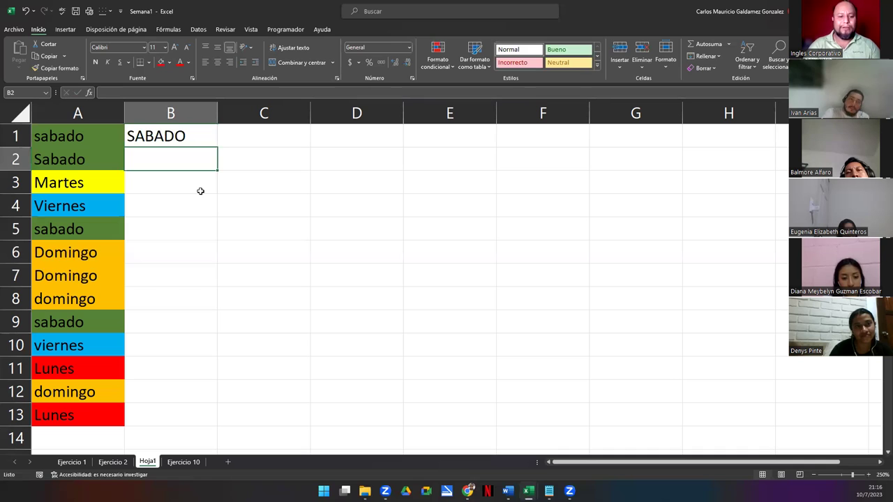
type("sabado")
key("Tab")
key("Left")
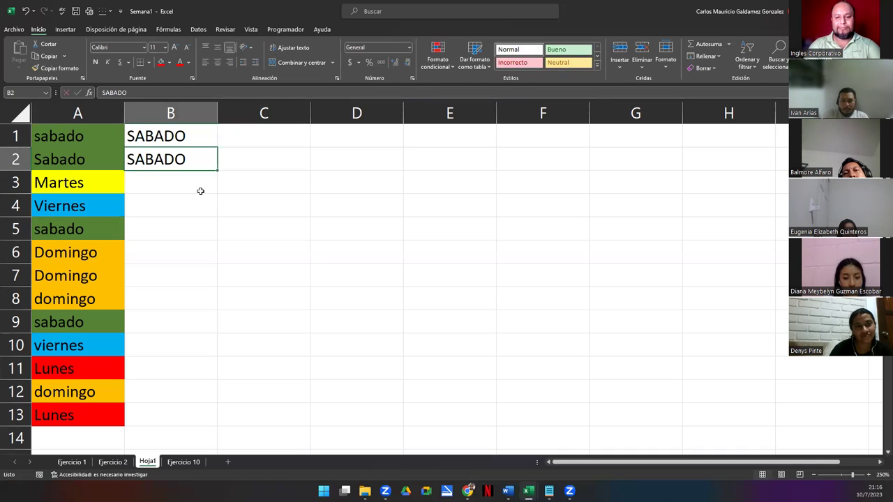
Step: Replace the text in cell B2 with sabadO, ending in a capital O
key("F2")
key("BackSpace")
key("BackSpace")
key("BackSpace")
key("BackSpace")
key("BackSpace")
key("BackSpace")
type("sabadO")
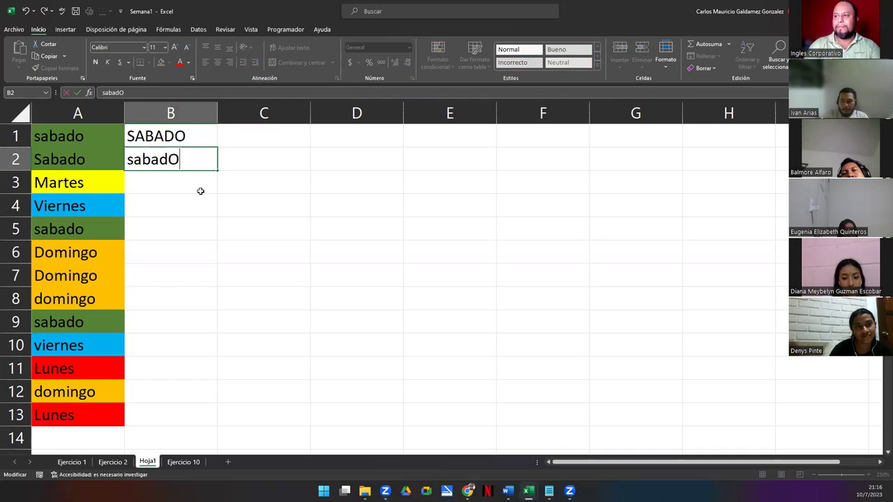
key("Return")
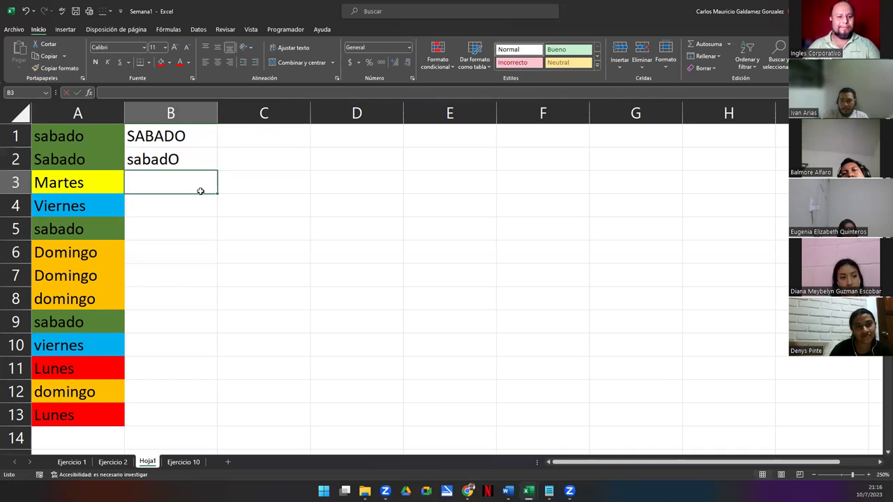
Step: Enter the accented spelling Sábado in cell B3
type("S")
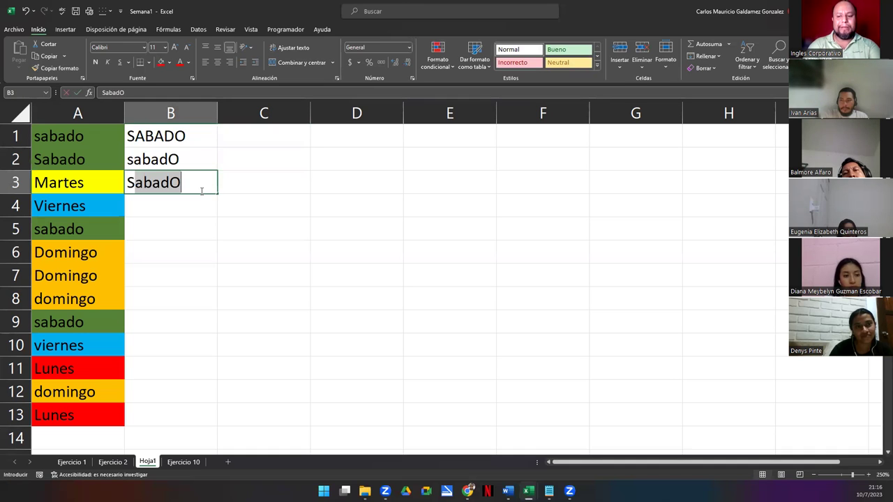
type("ábado")
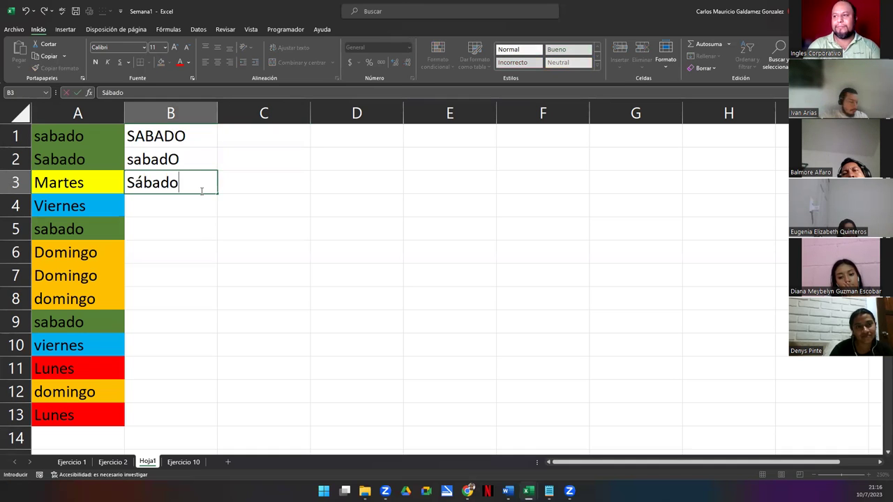
key("Return")
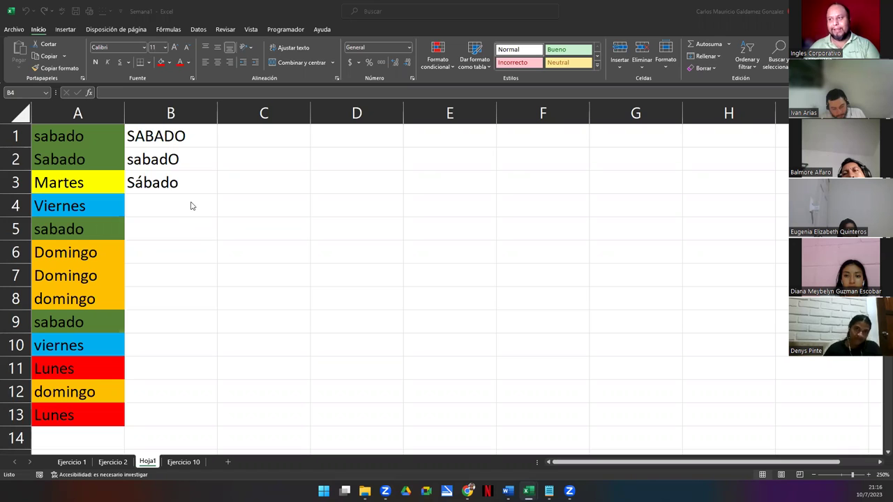
Step: Delete all cells of the Hoja1 sheet, removing both the weekday entries and their fills
left_click_drag(69, 137, 174, 417)
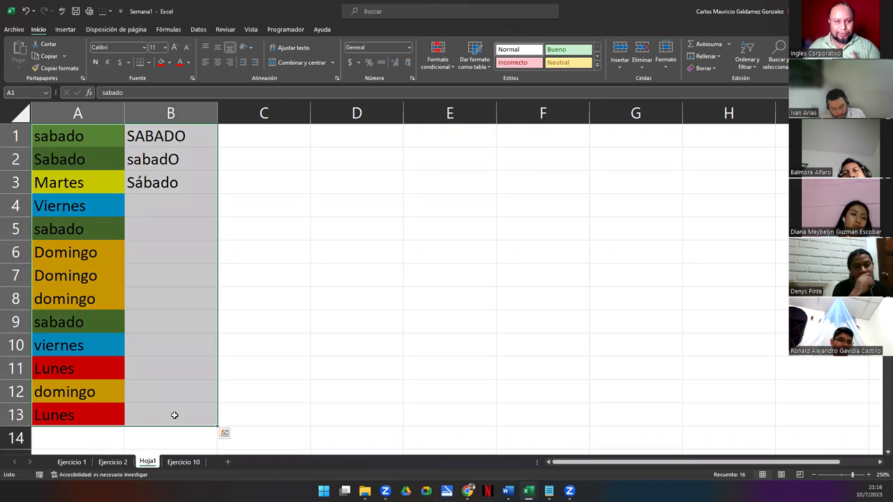
left_click(272, 232)
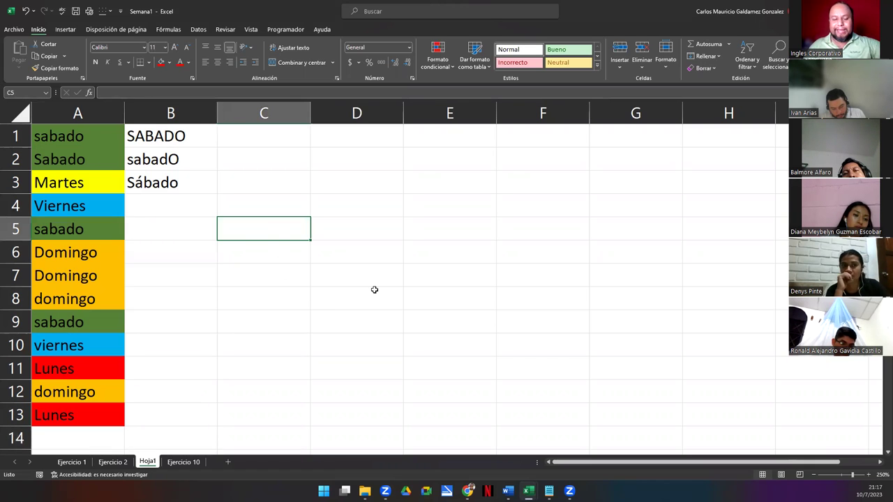
left_click(21, 119)
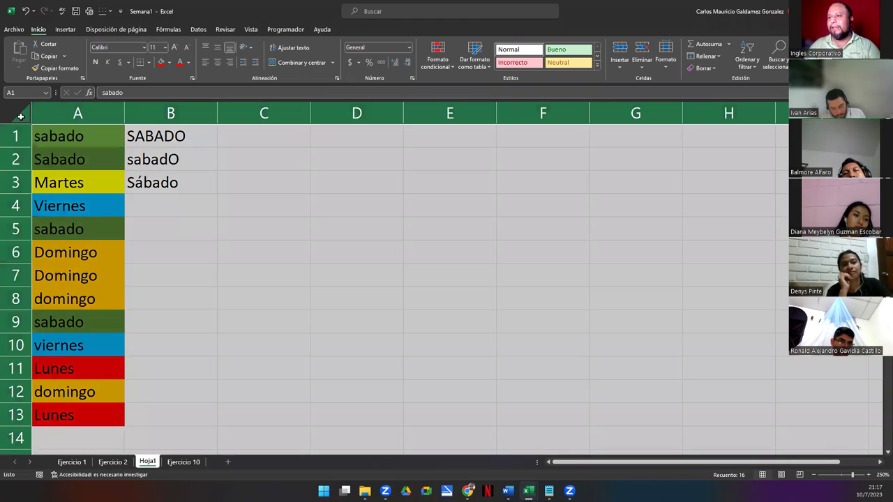
right_click(21, 120)
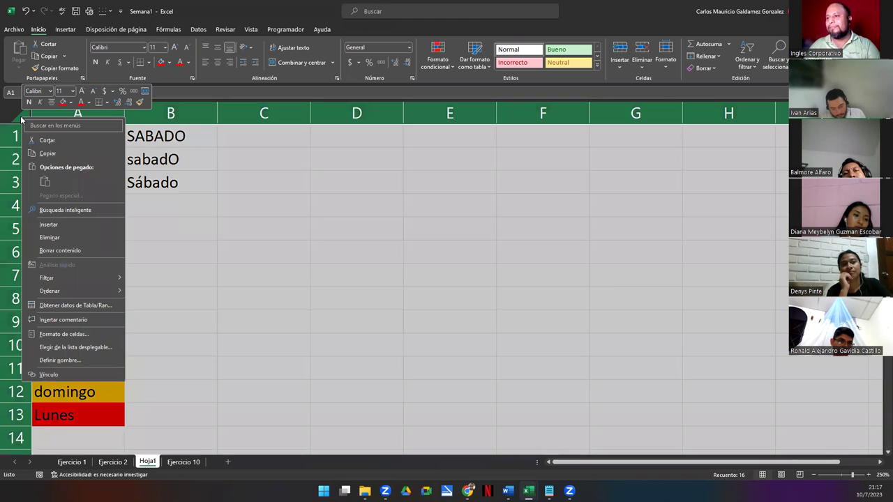
left_click(79, 241)
Step: Enter the label "Seleccione su dia favorito:" in cell B3 and autofit the width of column B
left_click(143, 189)
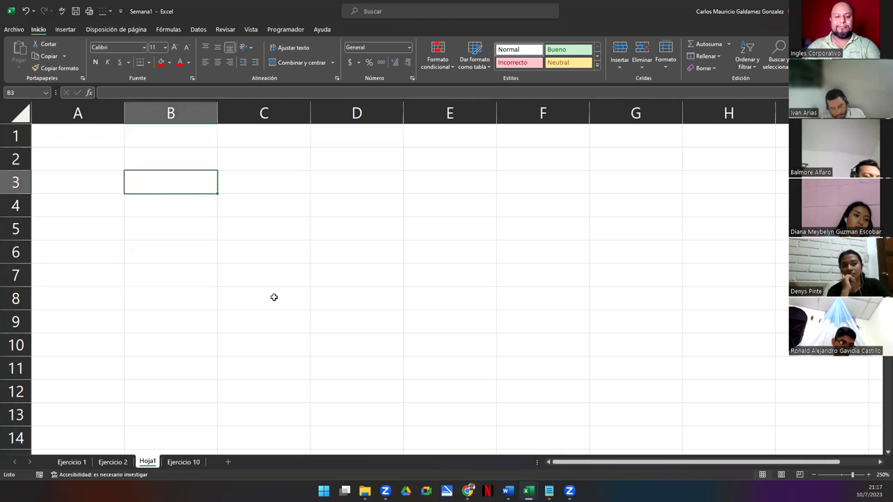
type("Seleccione")
type(" el")
key("BackSpace")
key("BackSpace")
type("su dia favorito:")
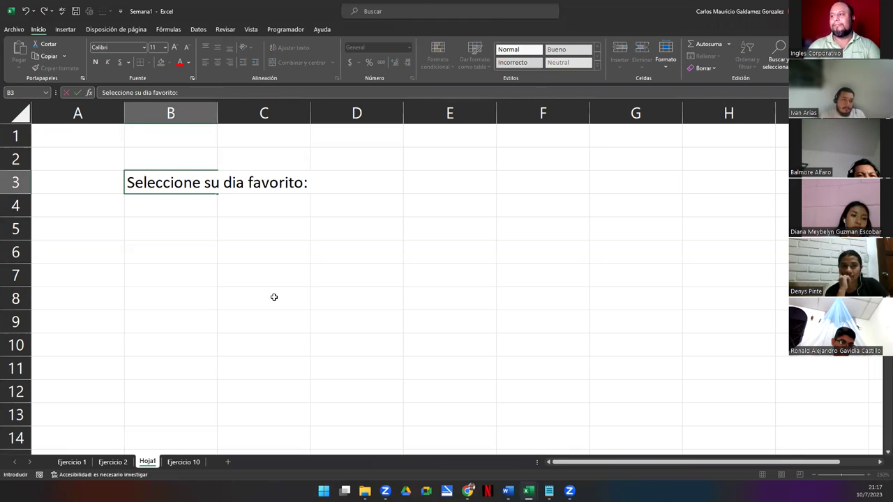
key("ctrl+Return")
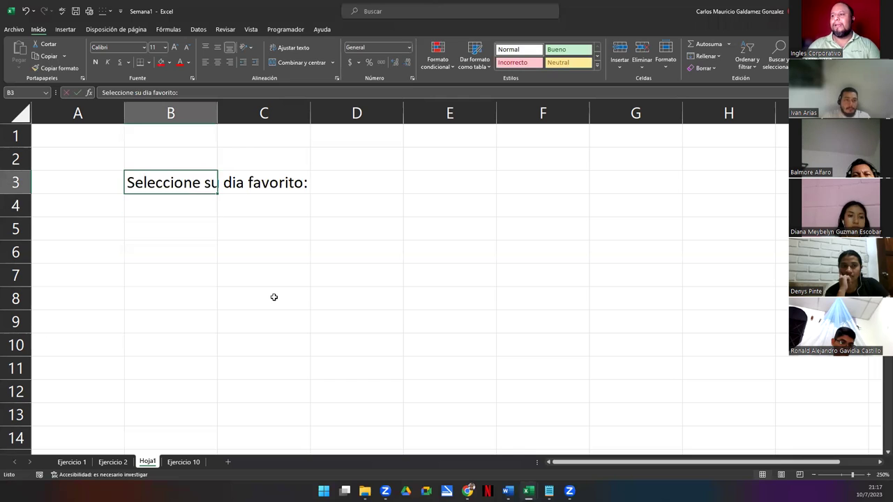
double_click(217, 118)
Step: Start a data validation rule on cell C3 that allows values from a list (Lista)
left_click(345, 187)
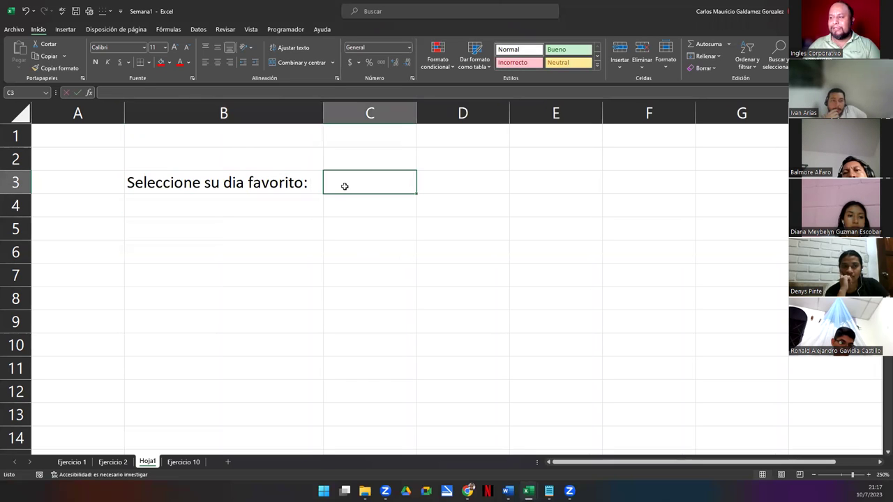
left_click(199, 31)
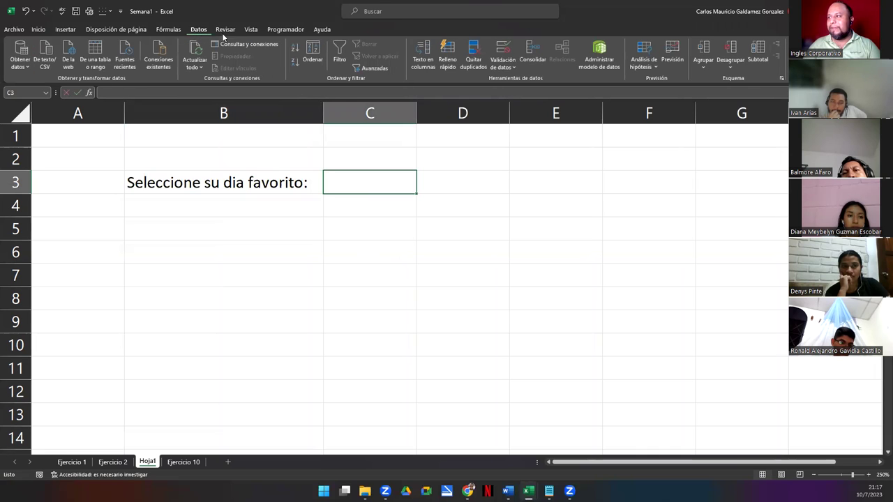
left_click(504, 50)
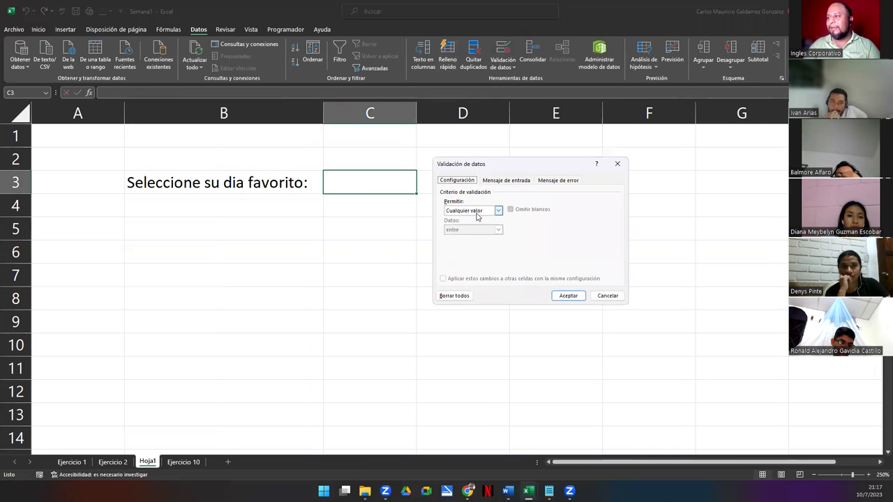
left_click(477, 213)
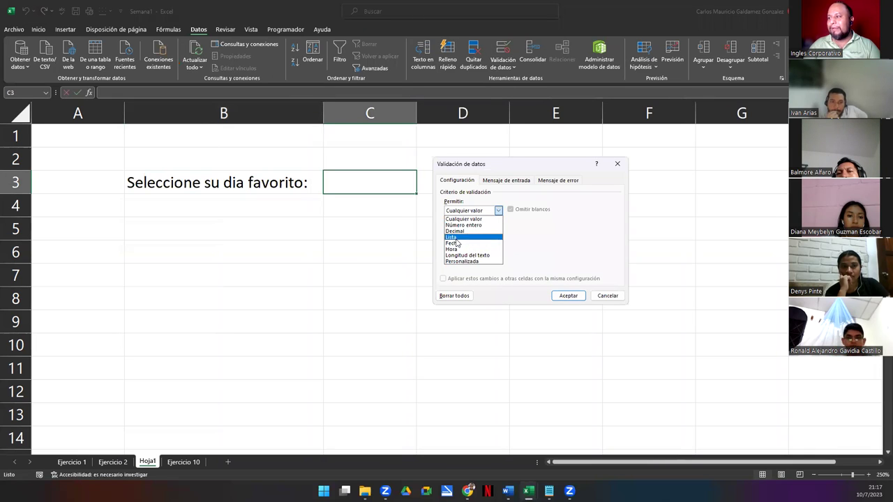
left_click(455, 238)
Step: Set the validation list's source to Lunes;Martes;Miercoles;Jueves;Viernes;Sabado;Domingo and apply the rule to C3
left_click(461, 247)
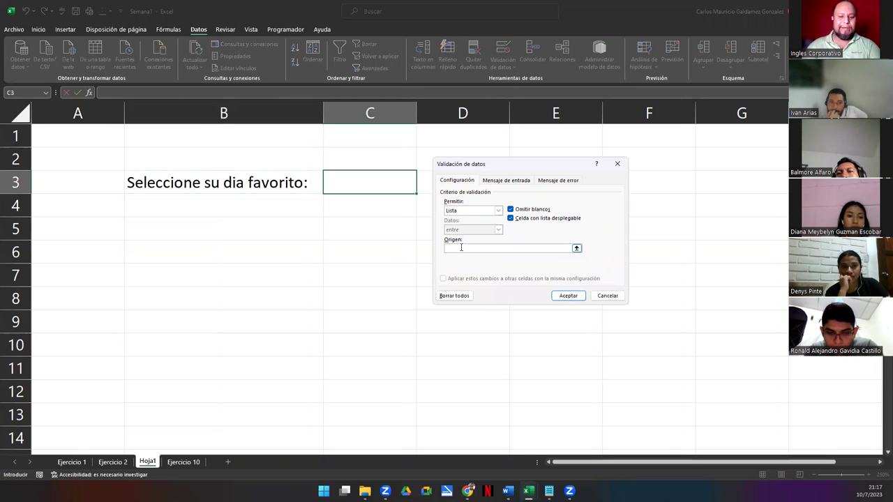
type("Lunes,Ma")
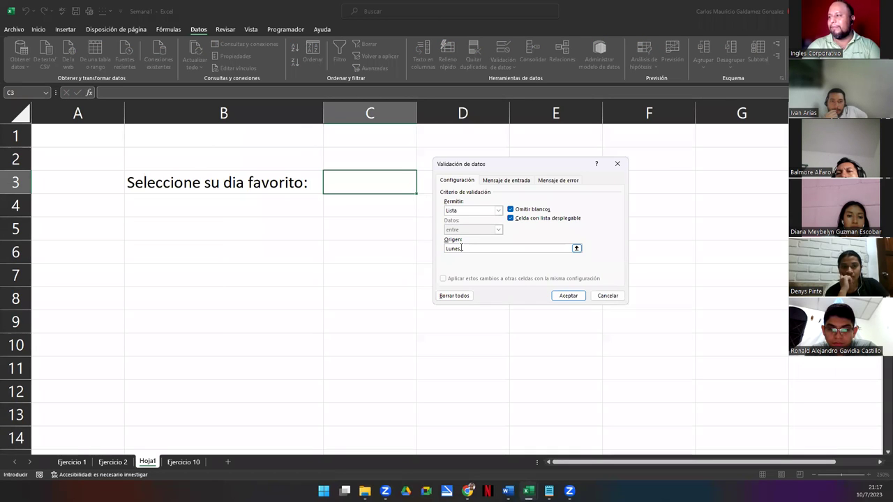
type("Martes")
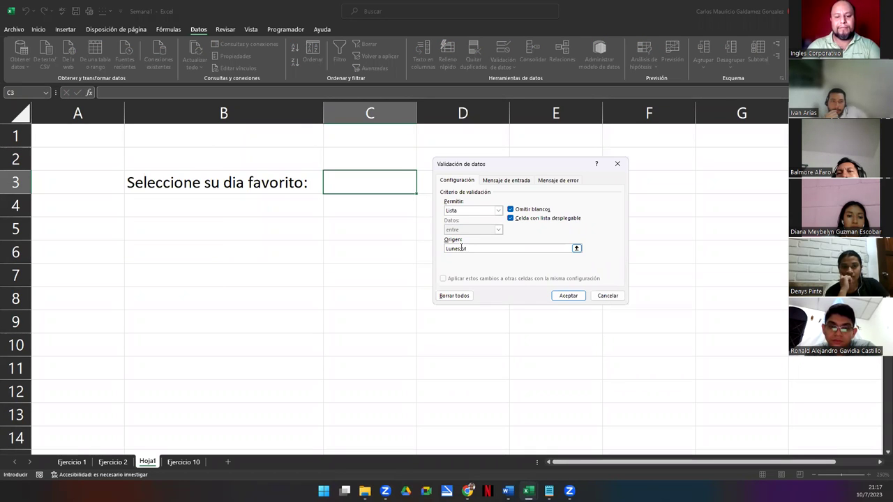
type(";Miercol")
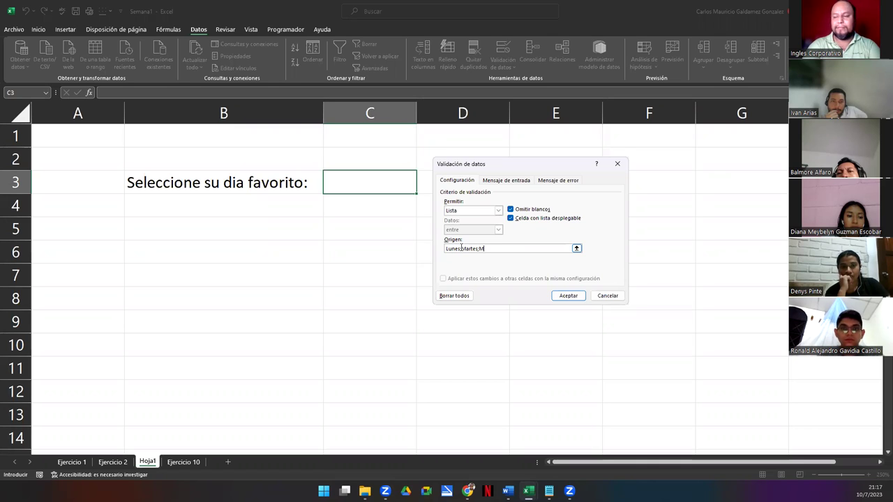
type("es;")
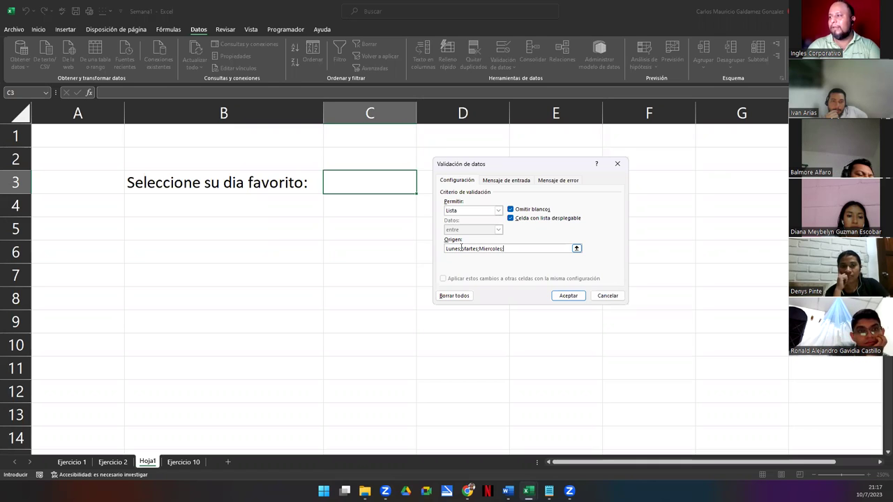
type("Jueves;")
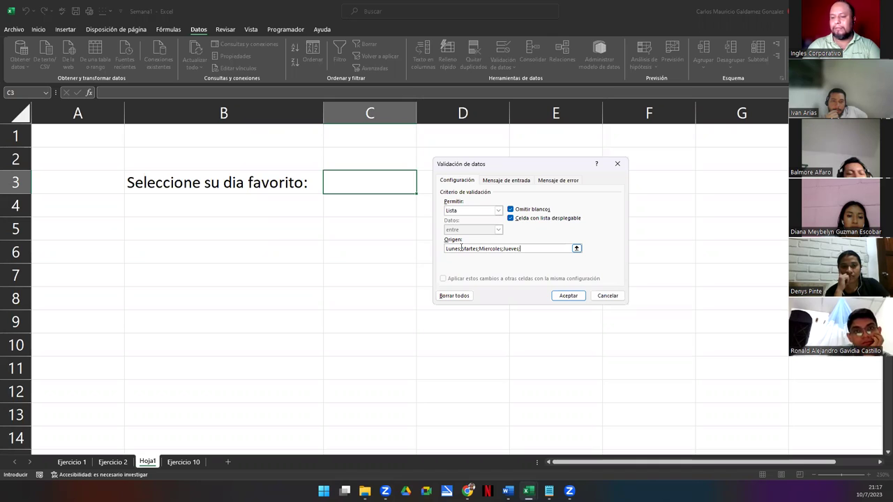
type("Viernes;Sabado;D")
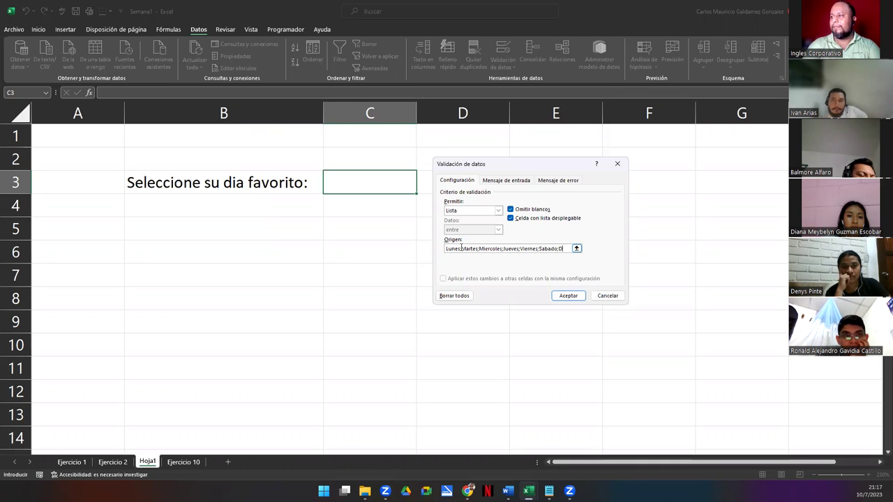
type("omingo")
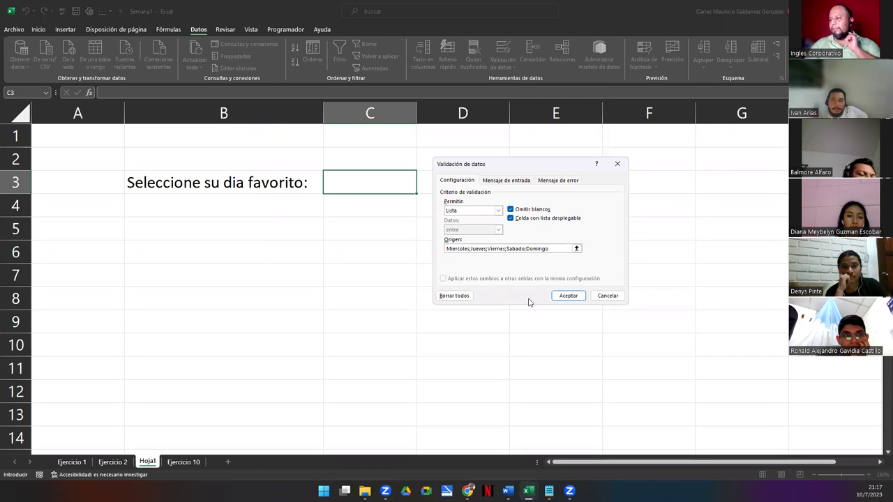
left_click(565, 296)
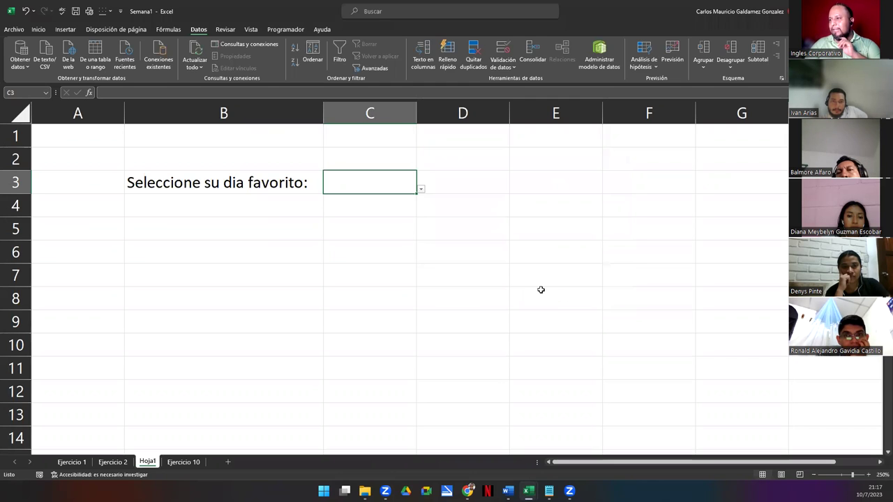
Step: Choose Miercoles from the weekday drop-down list in C3 and clear the cell again
left_click(422, 190)
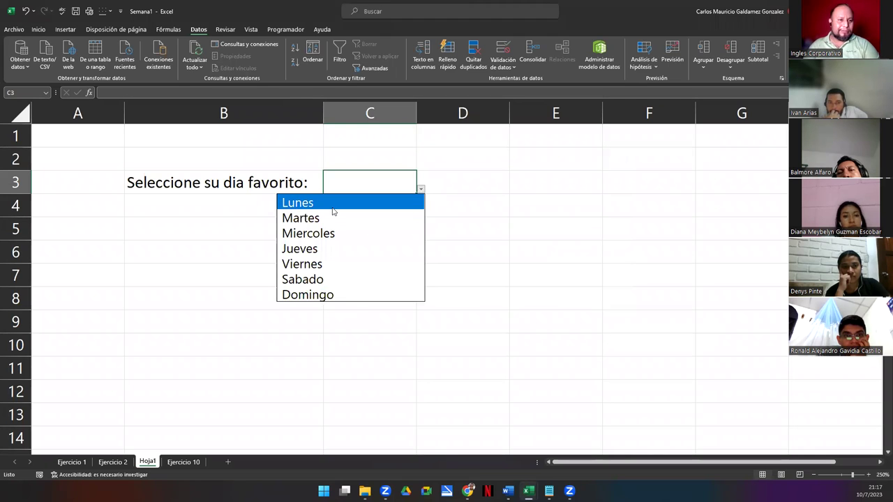
left_click(308, 234)
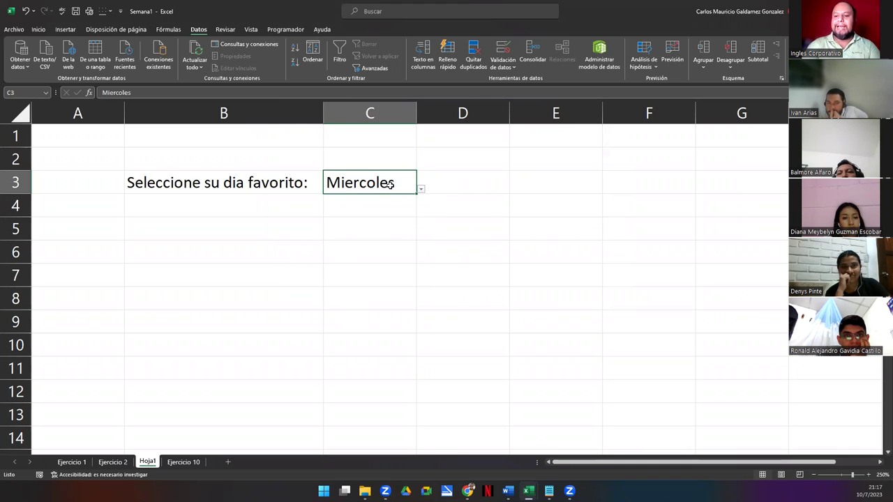
key("Delete")
Step: Try to enter the accented spelling Miércoles in C3, retry it once, and cancel the entry
type("Mie")
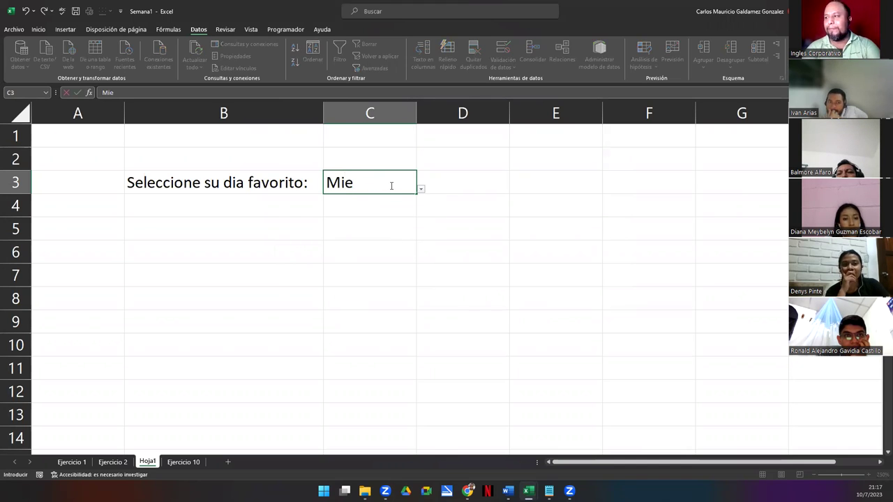
key("BackSpace")
type("pr")
key("BackSpace")
key("BackSpace")
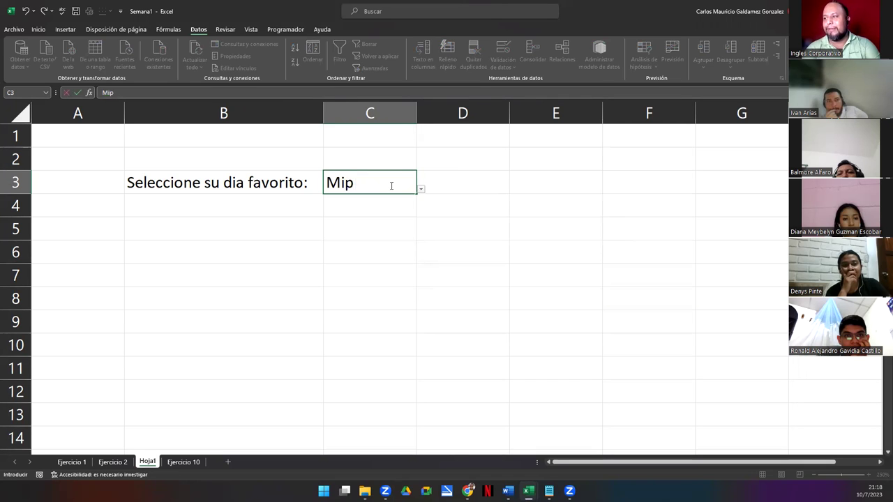
type("ércoles")
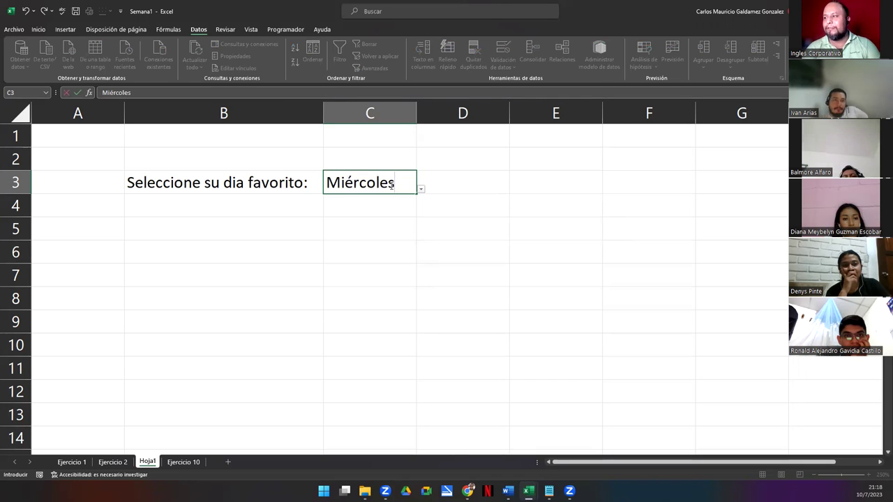
key("Return")
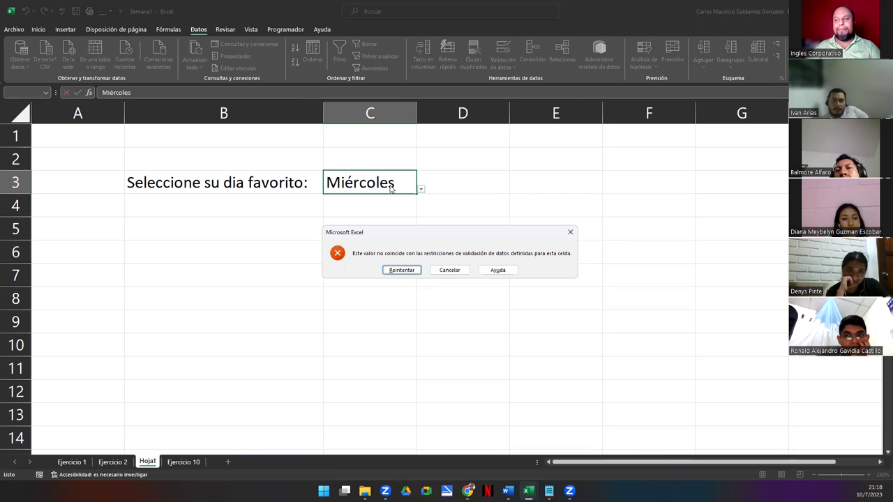
left_click(415, 271)
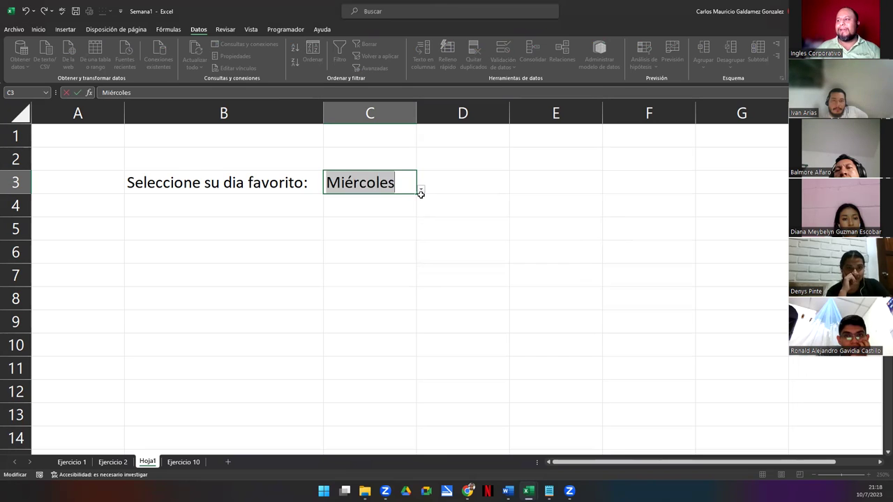
key("Return")
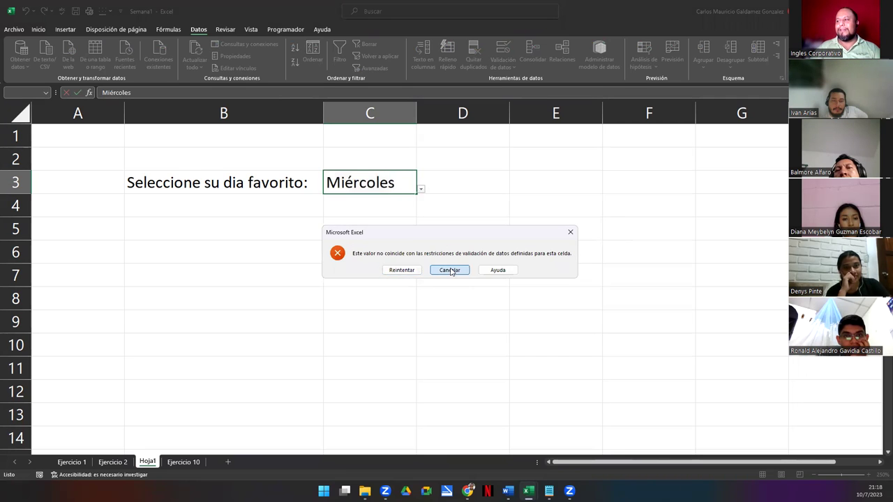
left_click(449, 270)
left_click(421, 189)
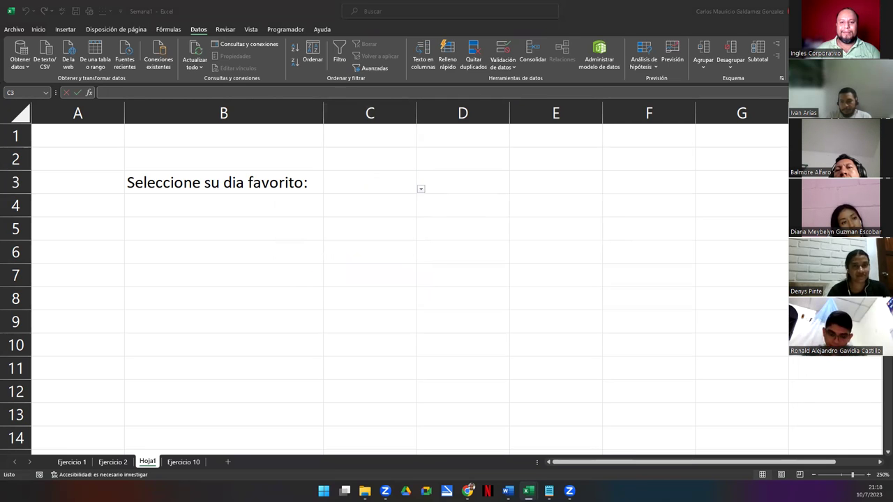
left_click(363, 182)
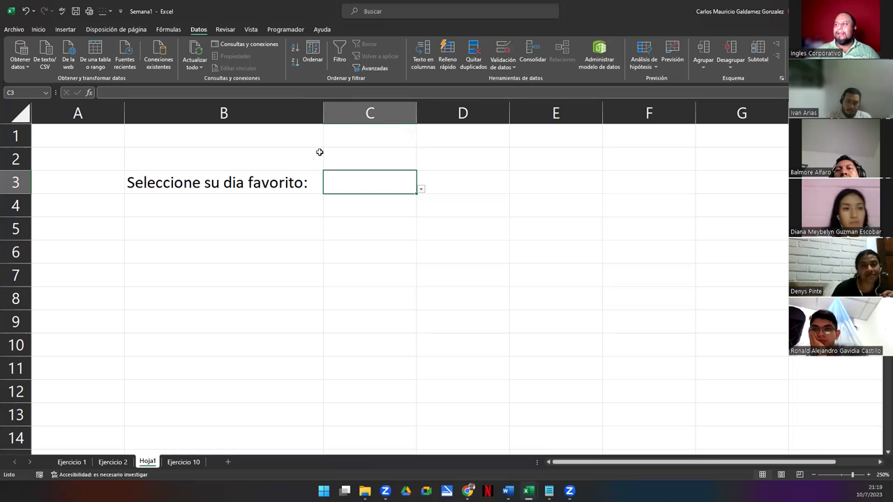
Step: Switch to the presentation and advance to the slide on the importance of data validation in Excel
key("alt+Tab")
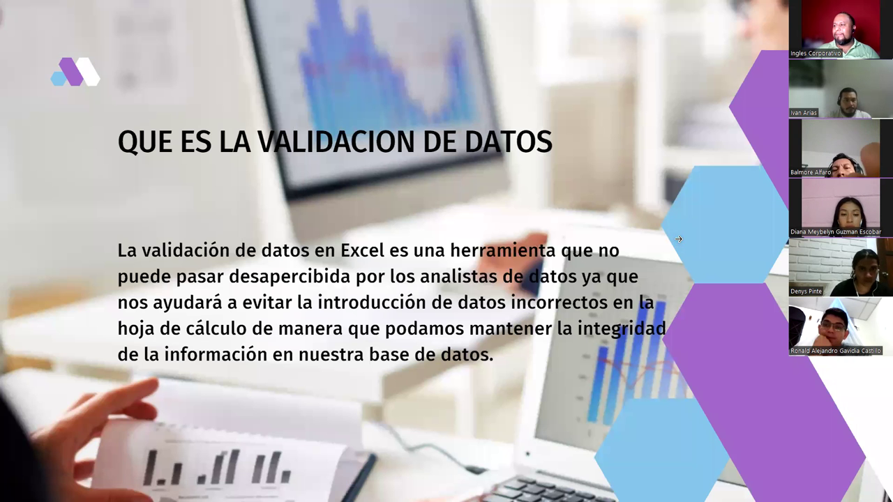
key("Right")
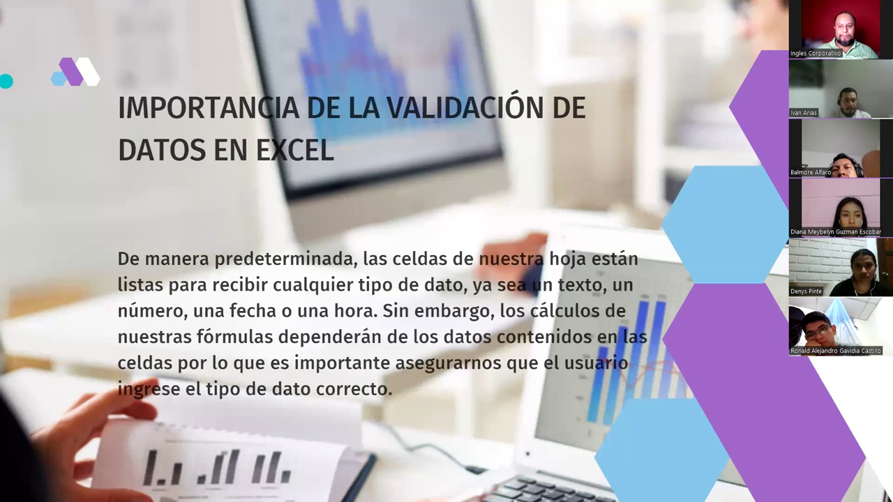
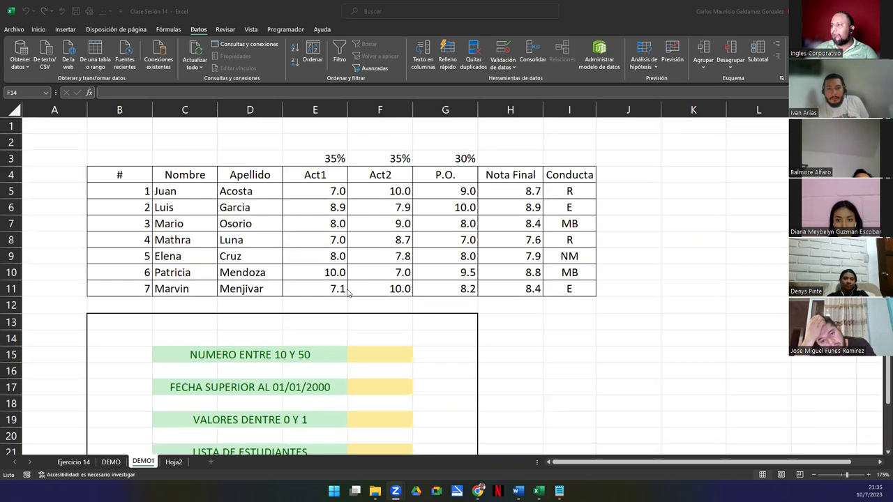
Step: Examine the four validation requirements in the box on the DEMO1 sheet and the yellow input cells beside them
scroll(363, 292, "down", 5)
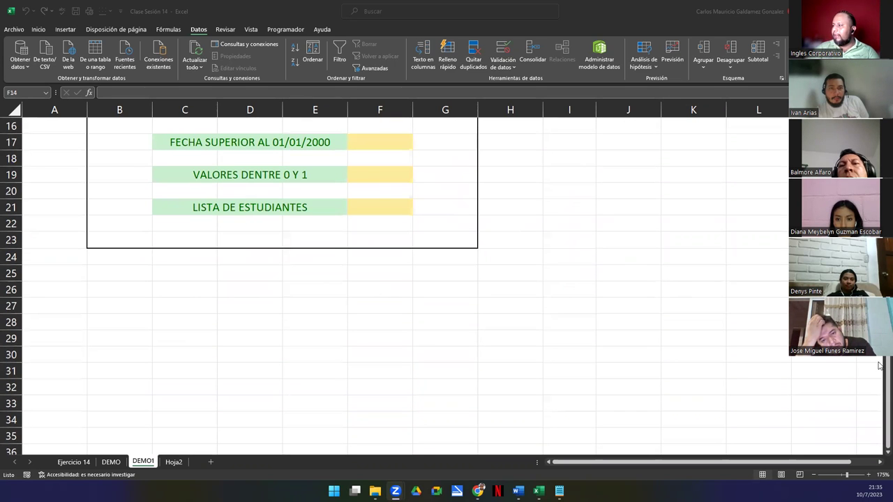
key("alt+Tab")
scroll(447, 286, "up", 2)
scroll(446, 284, "down", 1)
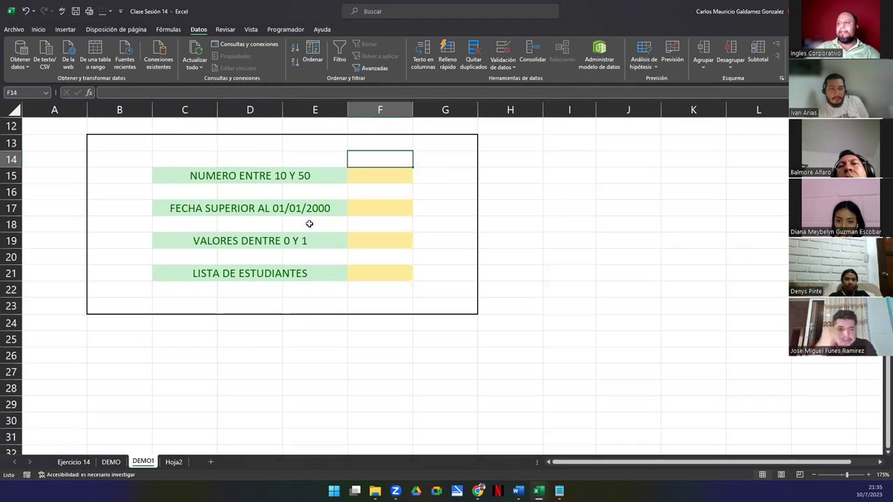
left_click(203, 177)
left_click(219, 211)
left_click(229, 246)
left_click(231, 278)
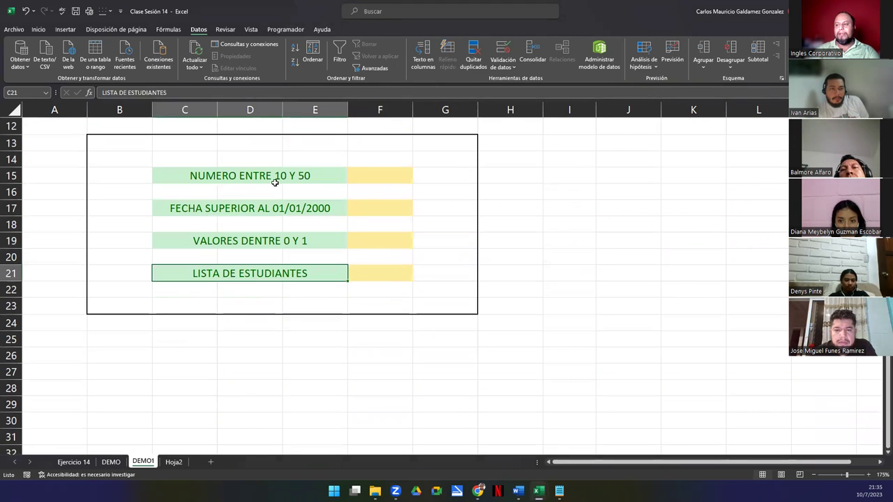
left_click(208, 174)
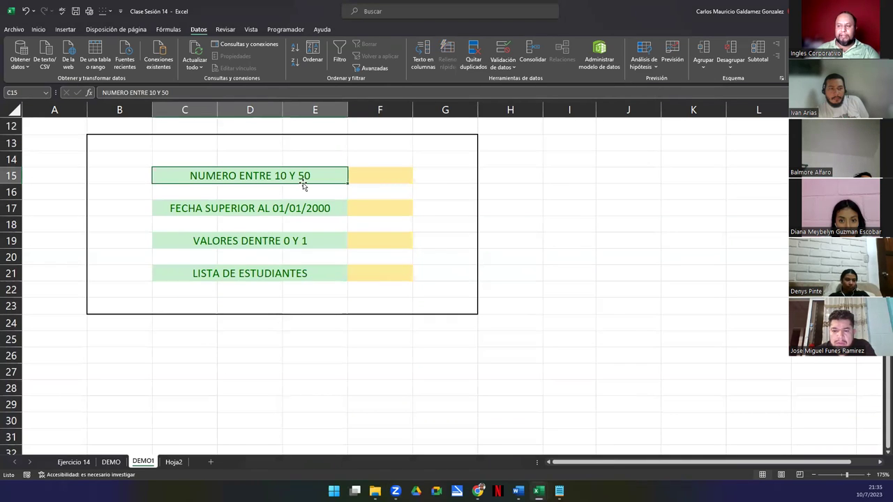
left_click(173, 210)
left_click(219, 240)
left_click(240, 283)
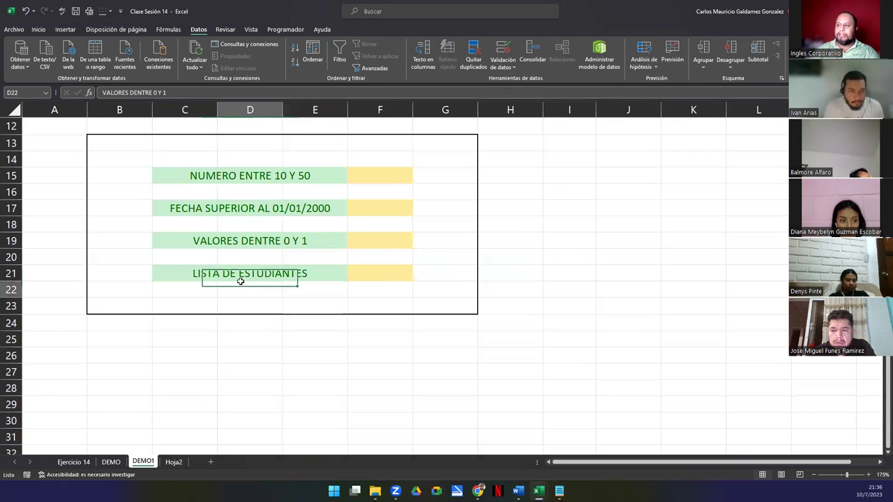
left_click(240, 278)
left_click(400, 268)
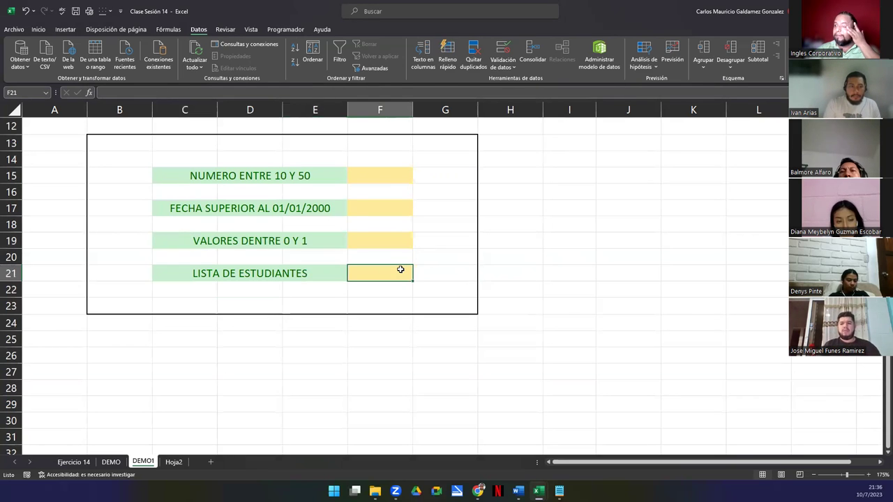
left_click(361, 176)
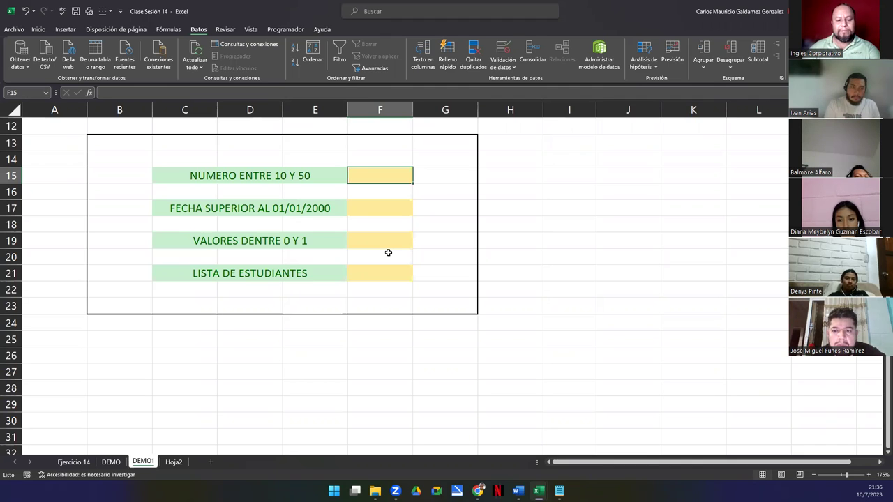
Step: Capture a screen snip of the DEMO1 validation exercise box with its row and column headers, and switch to Chrome
key("super+shift+s")
left_click_drag(1, 100, 506, 377)
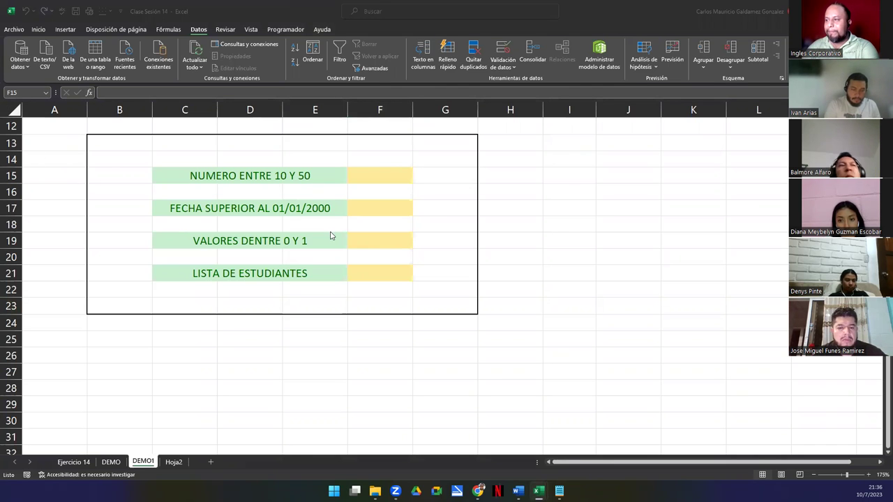
scroll(331, 237, "up", 3)
scroll(331, 241, "down", 3)
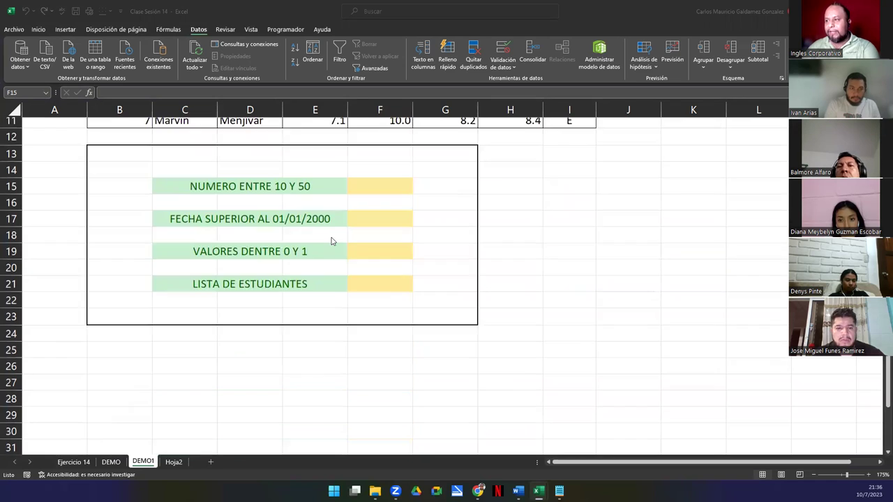
scroll(332, 241, "down", 2)
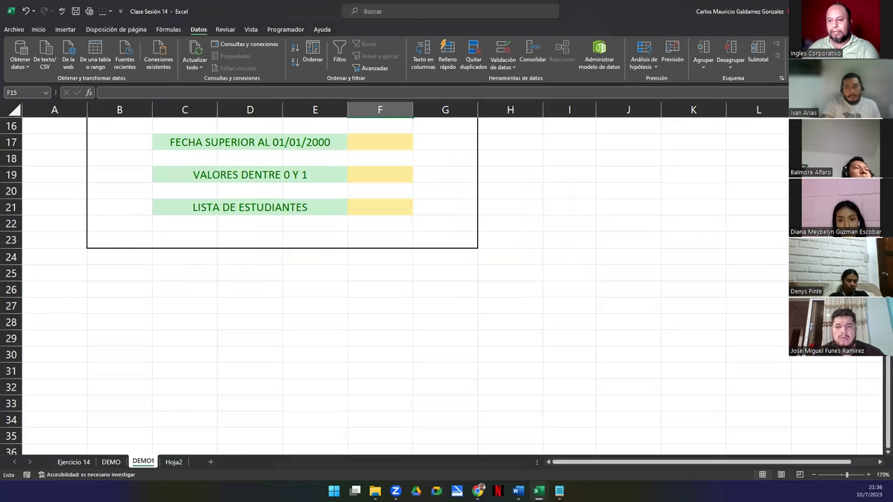
left_click(480, 490)
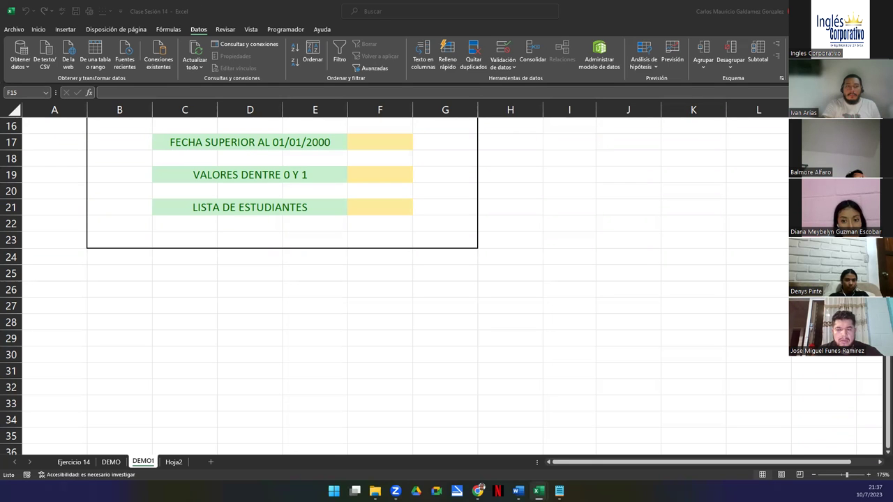
Step: Review the 0-to-1 and student-list requirements, the input range F15:F21, the grades table above, and the 10-to-50 requirement
scroll(419, 279, "up", 2)
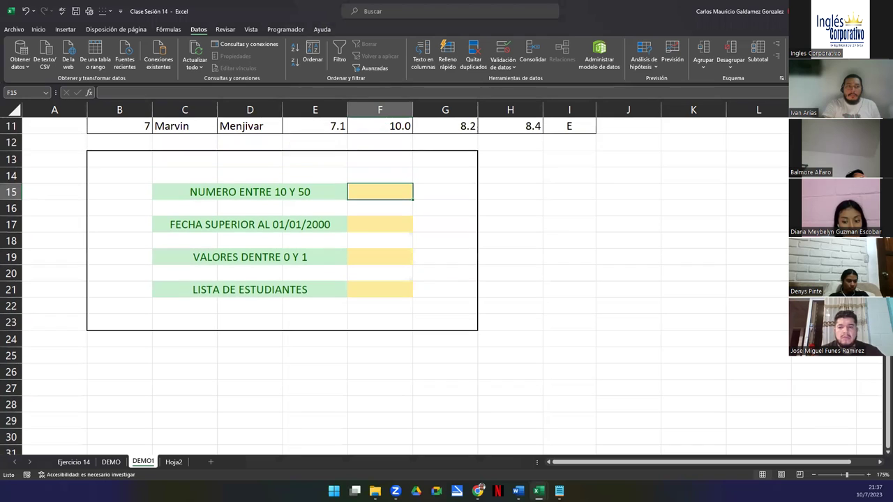
left_click(881, 453)
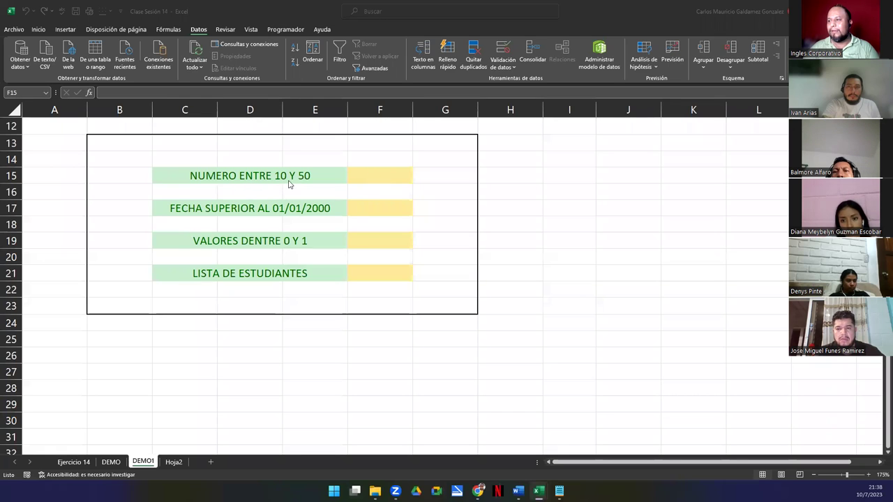
left_click(279, 241)
left_click(282, 241)
left_click_drag(264, 249, 287, 242)
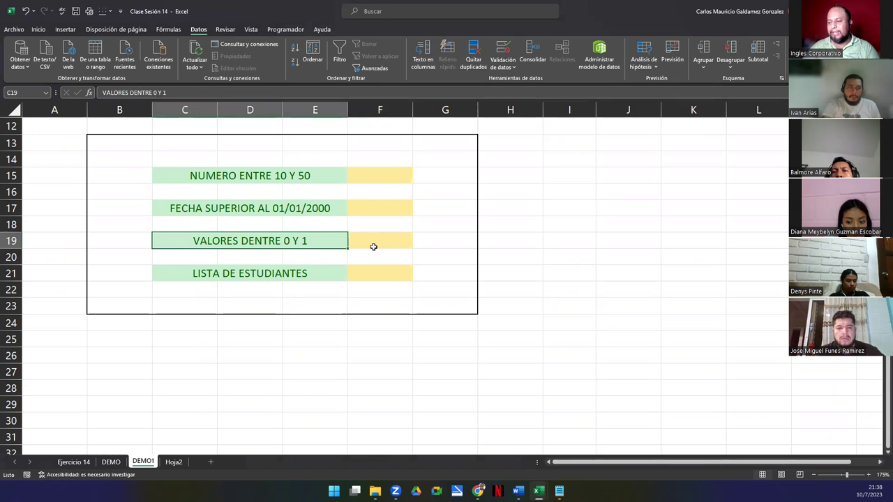
left_click(372, 243)
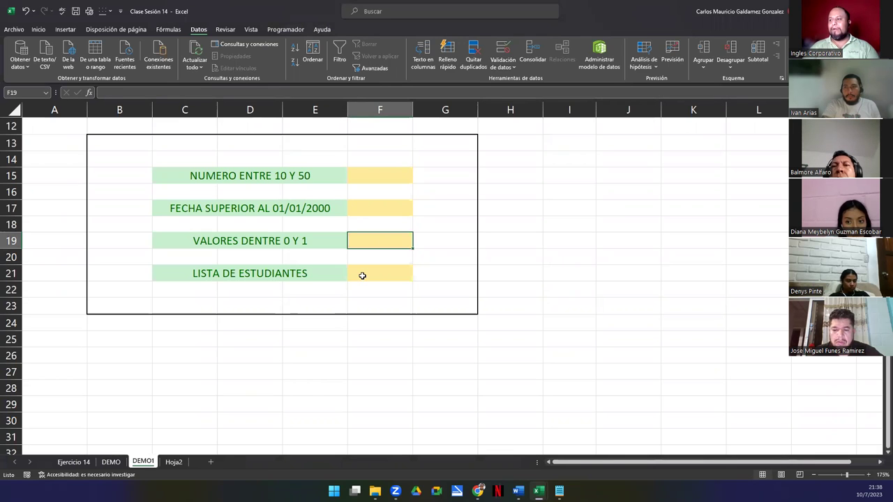
left_click(362, 275)
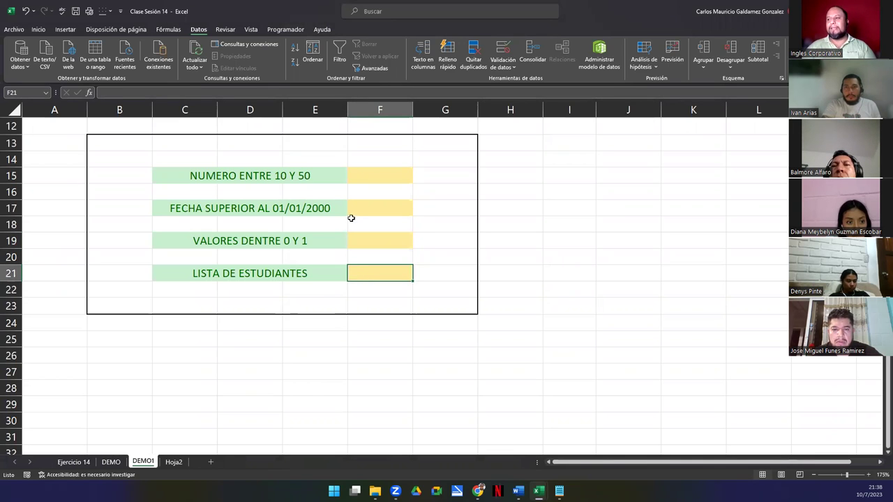
left_click_drag(355, 175, 377, 269)
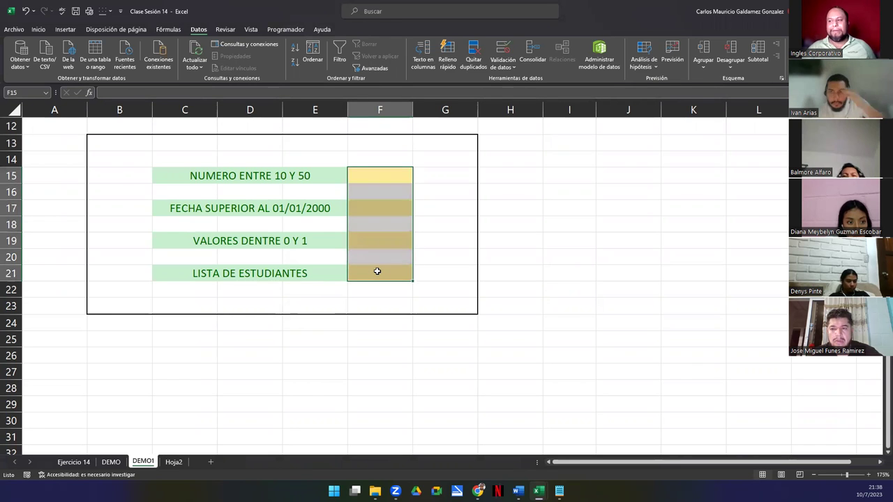
scroll(377, 271, "up", 4)
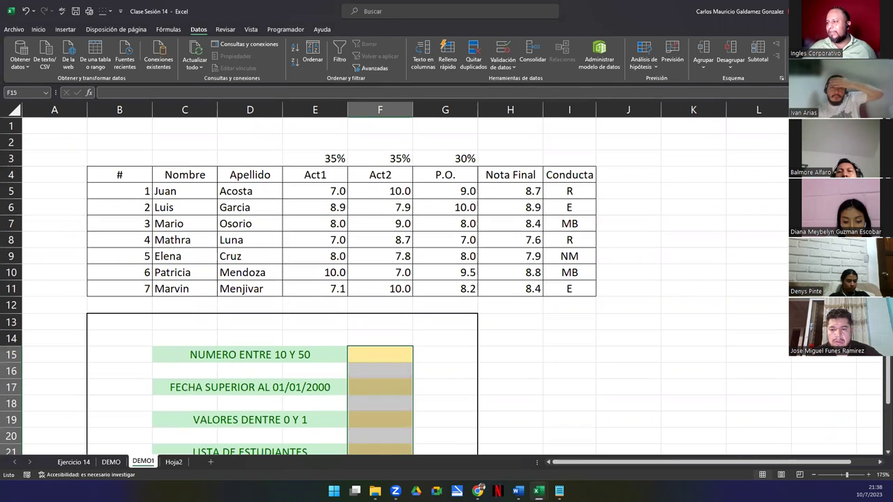
scroll(541, 292, "down", 4)
scroll(540, 293, "down", 1)
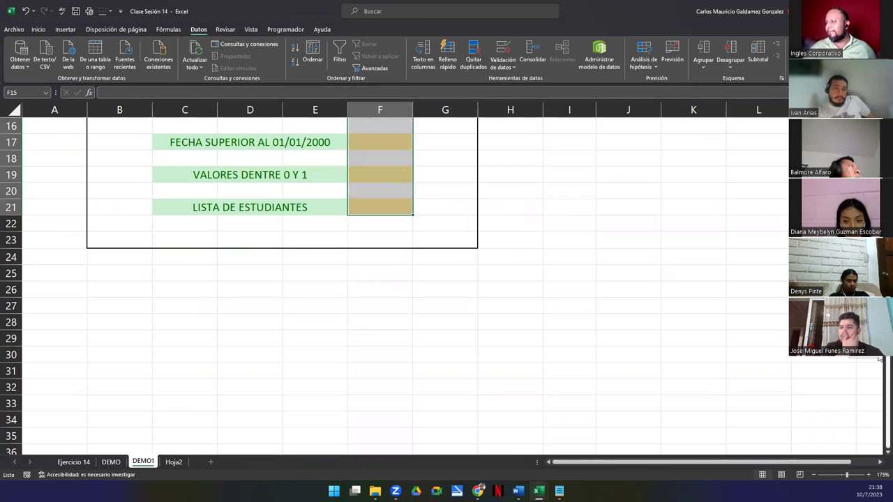
scroll(404, 256, "up", 2)
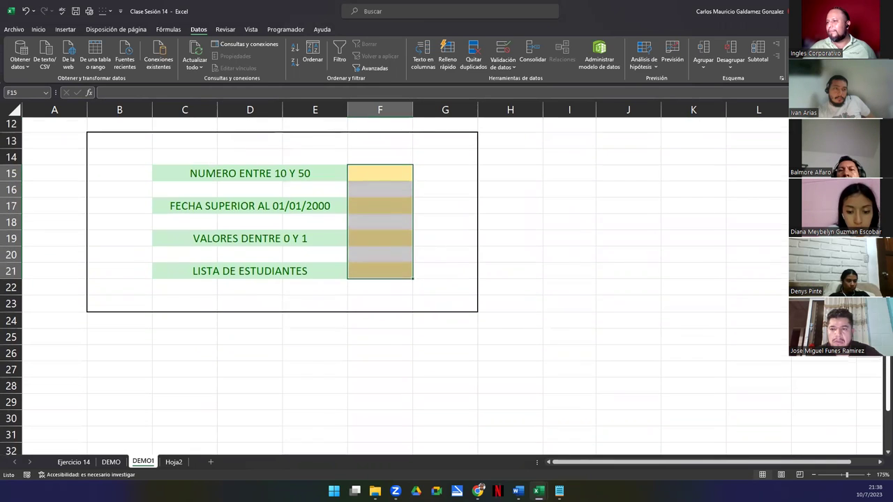
left_click(237, 235)
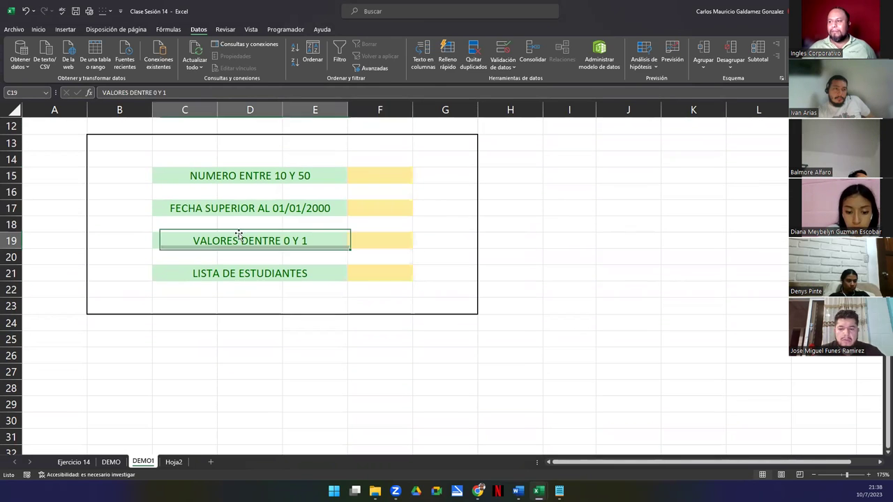
left_click(179, 172)
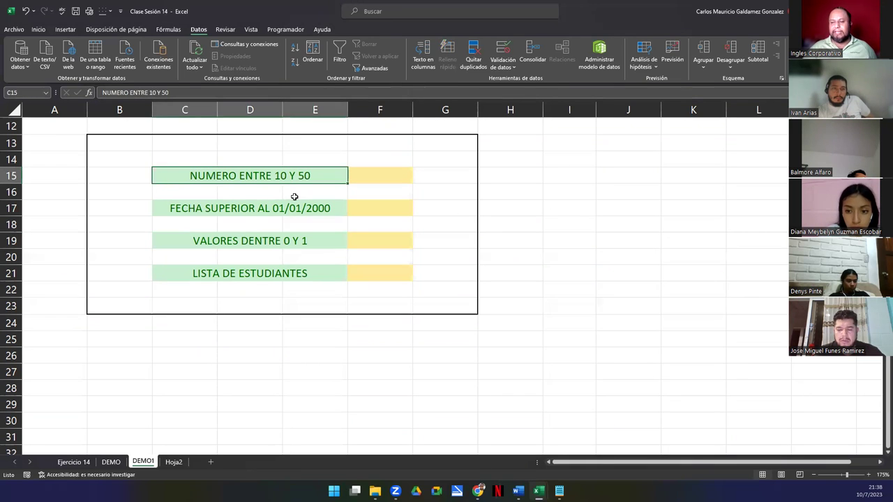
left_click(368, 179)
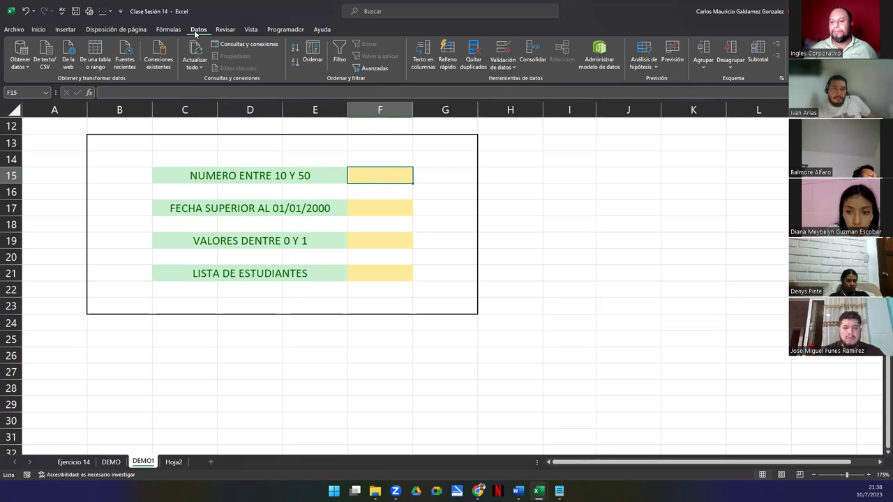
left_click(507, 49)
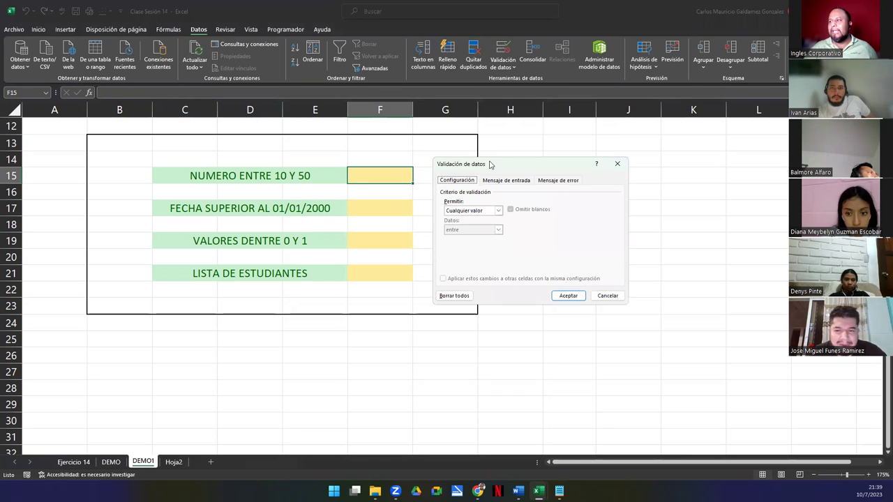
left_click_drag(491, 165, 509, 143)
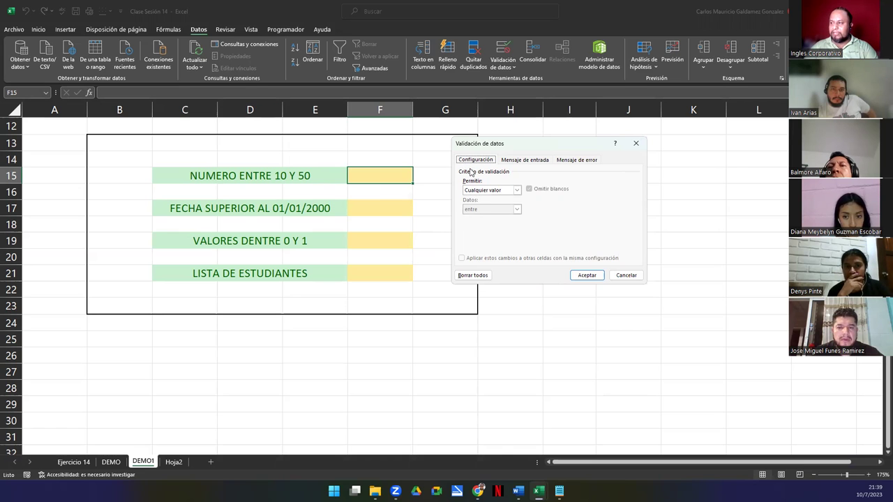
left_click(637, 147)
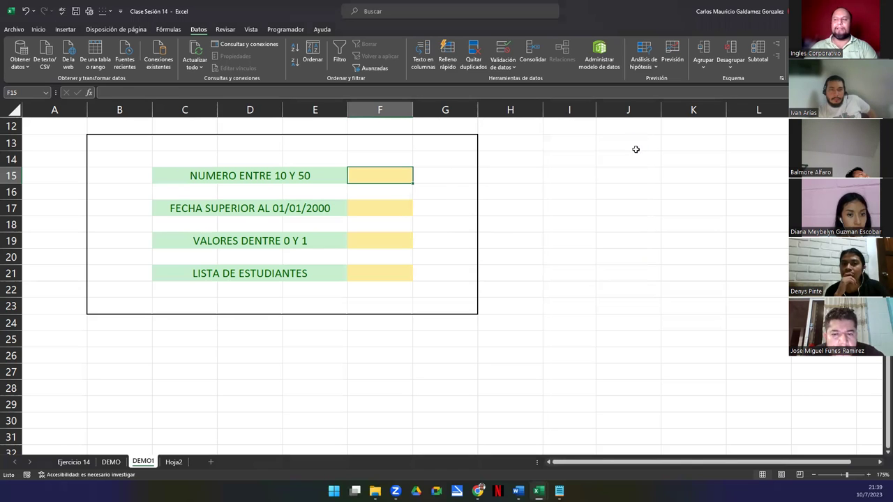
Step: Start a data validation rule for cell F15 that allows only whole numbers (Número entero)
left_click(235, 179)
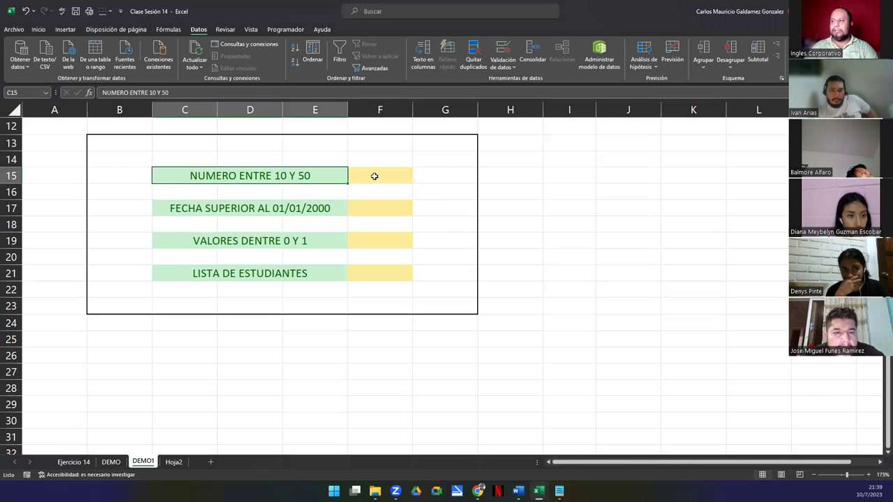
left_click(375, 176)
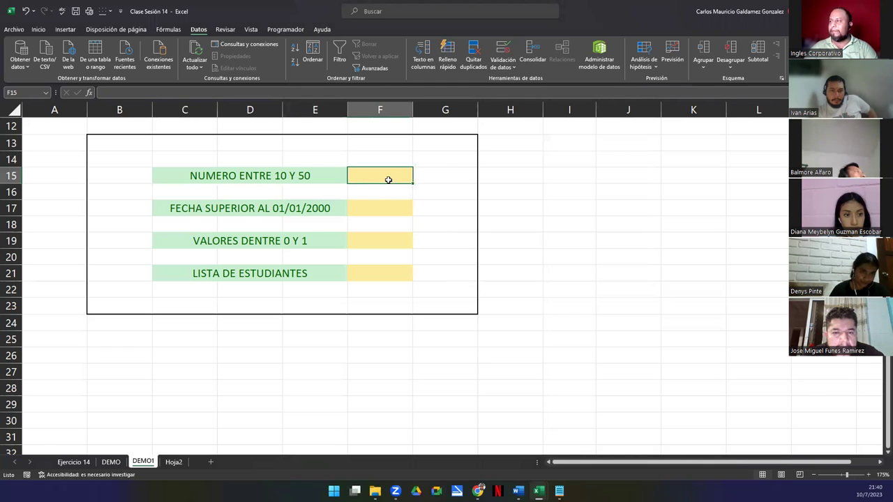
left_click(43, 31)
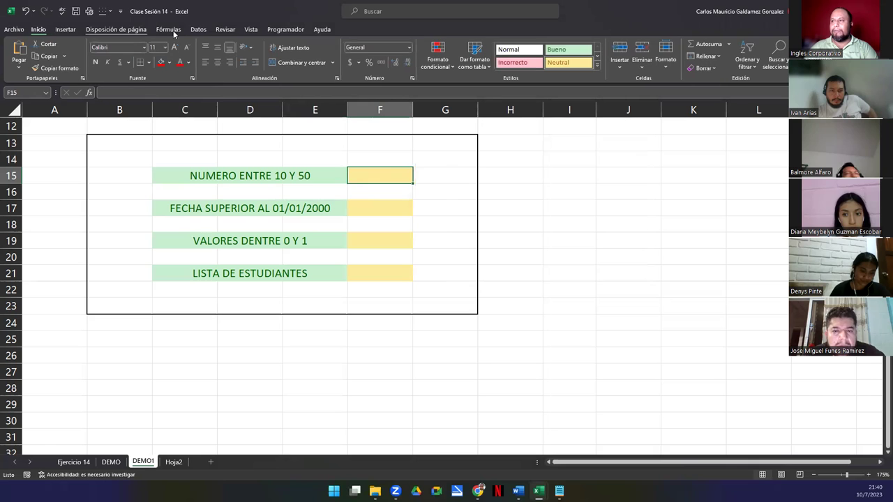
left_click(201, 29)
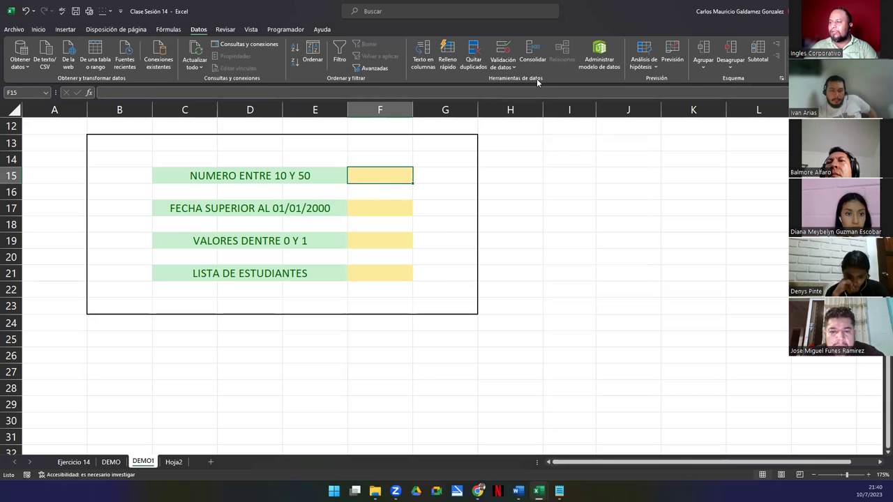
left_click(503, 49)
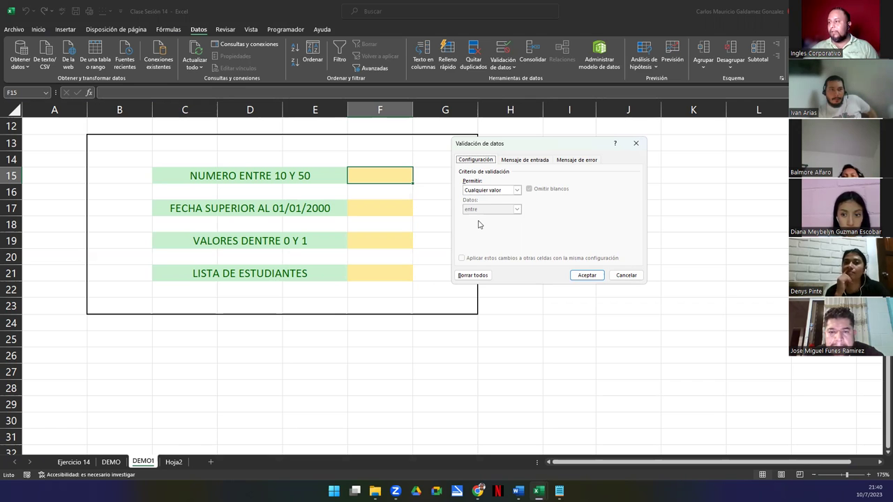
left_click(517, 190)
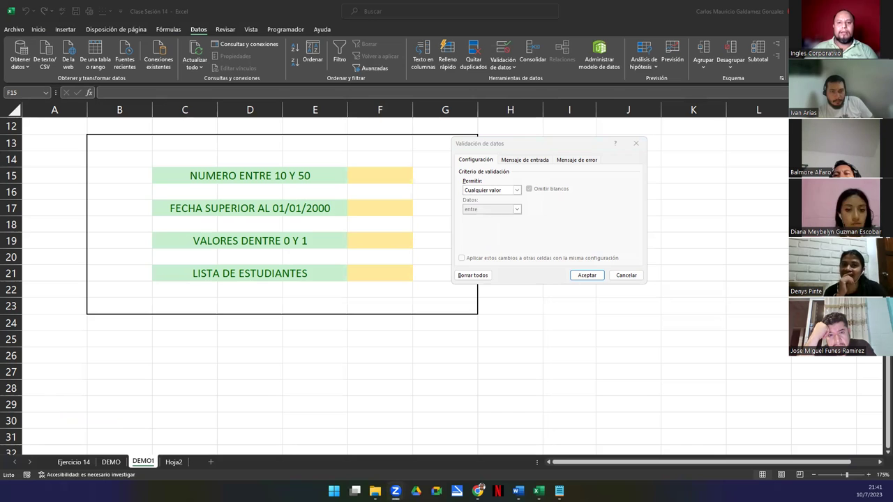
left_click(485, 238)
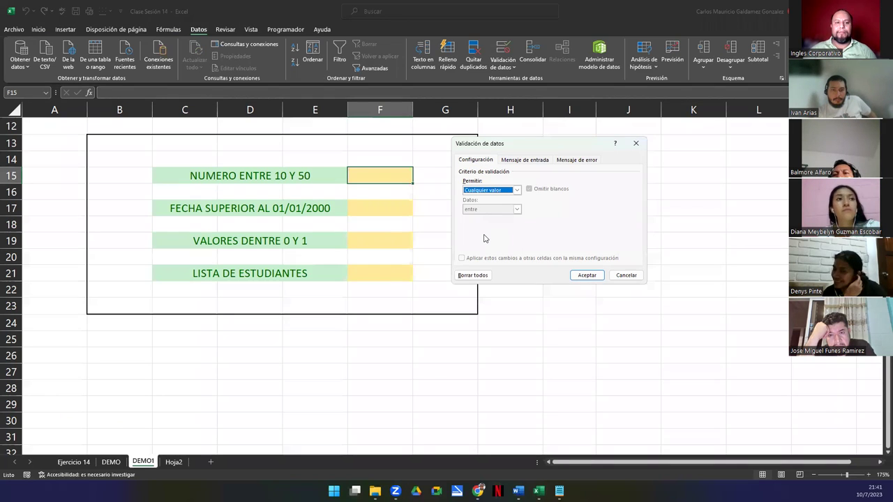
left_click(516, 190)
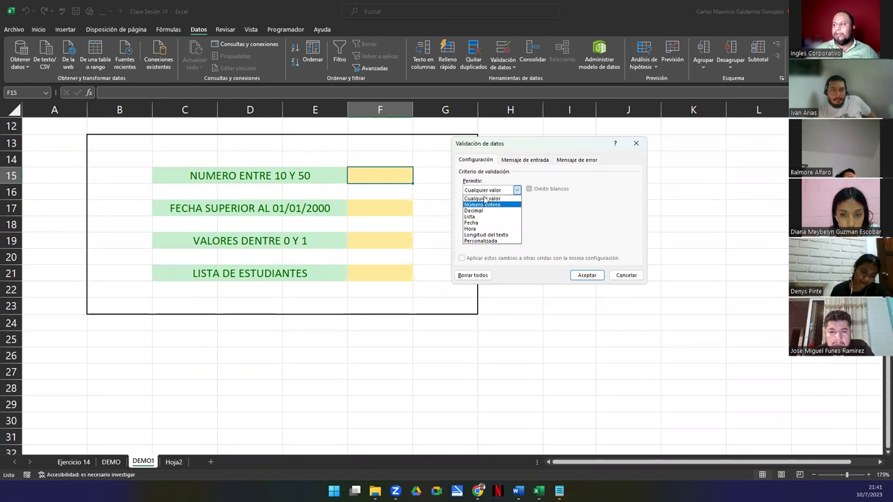
left_click(505, 205)
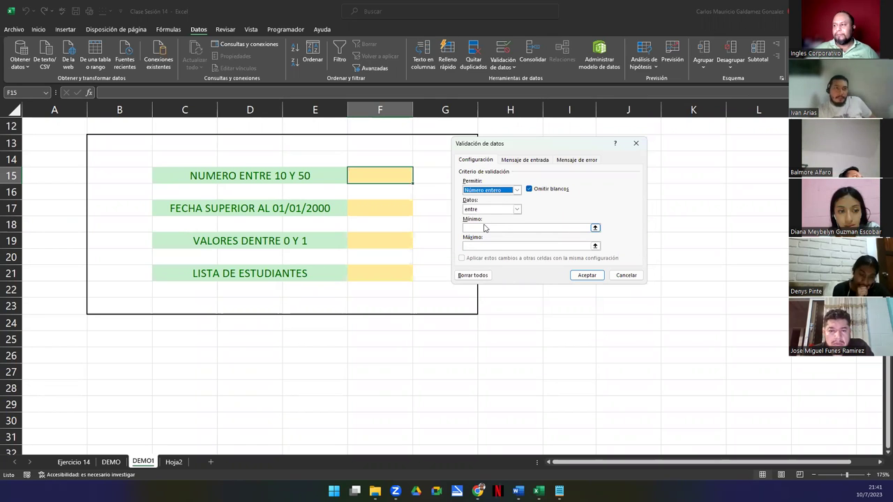
Step: Restrict F15 to values between (entre) a minimum of 10 and a maximum of 50, and apply the rule
left_click(517, 210)
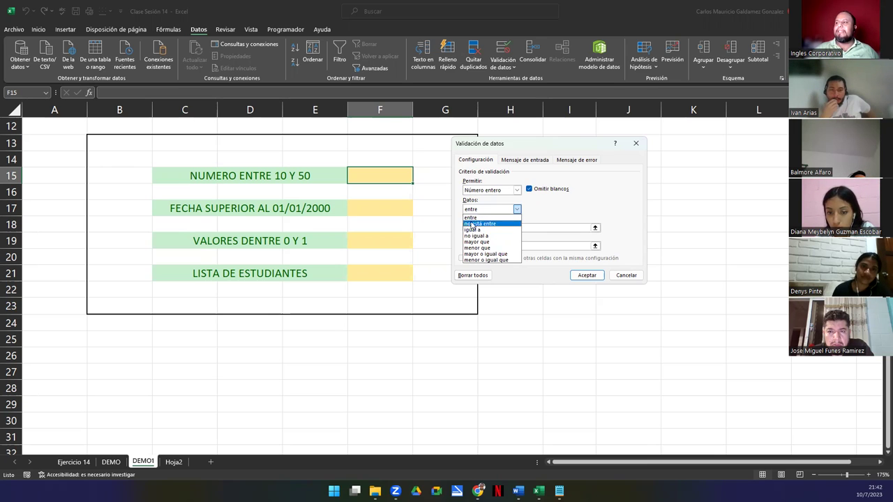
left_click(478, 219)
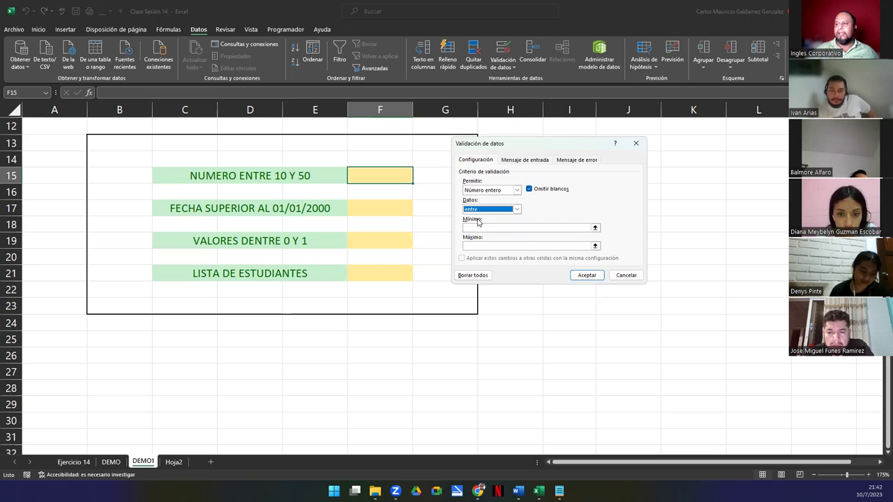
left_click(480, 227)
type("10")
left_click(485, 246)
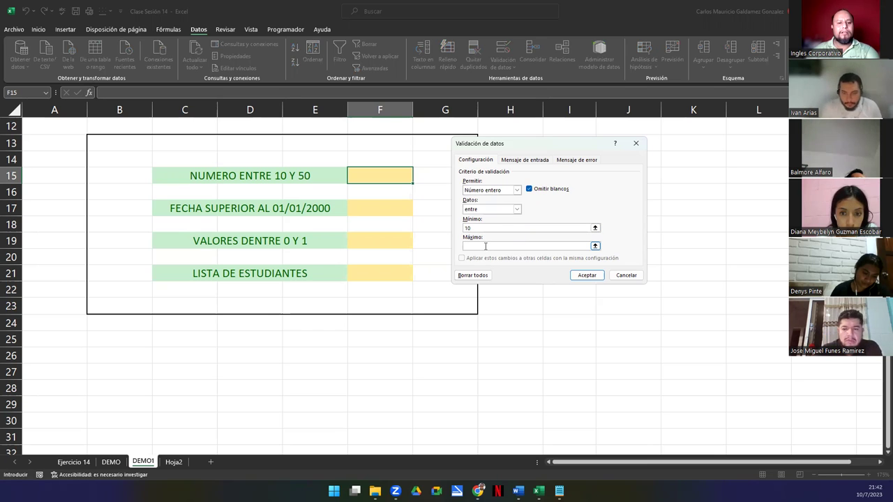
type("50")
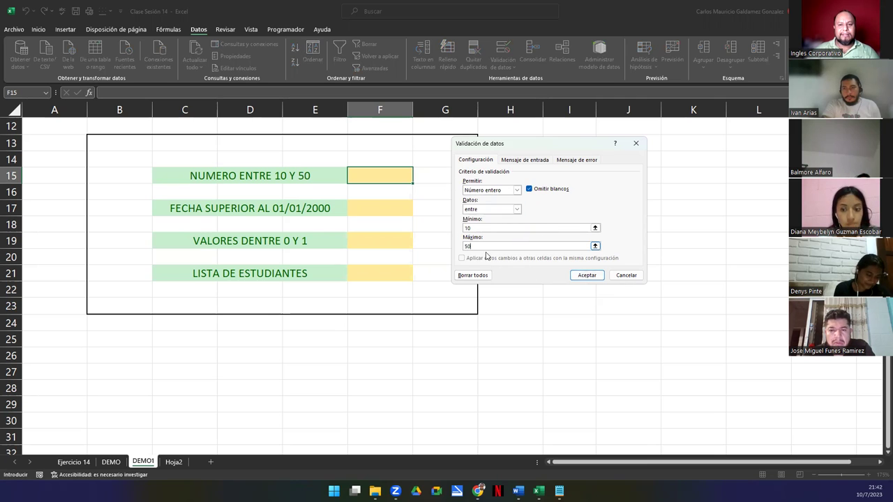
left_click(587, 275)
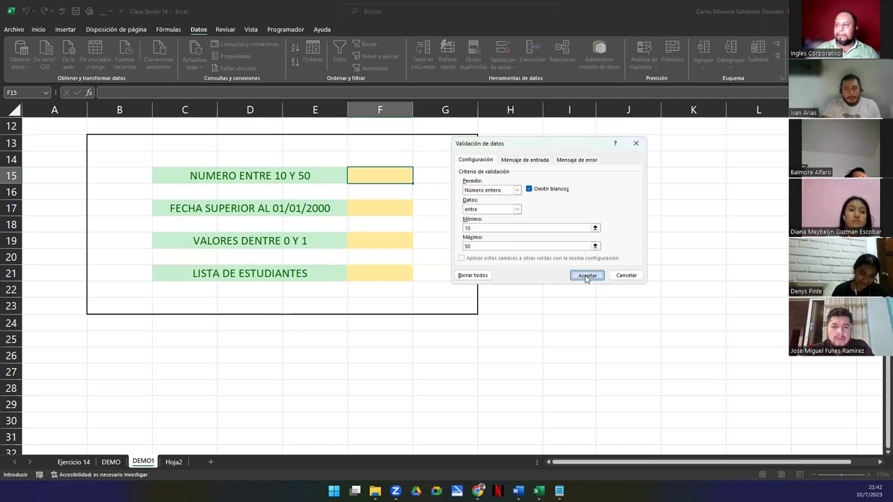
Step: Test the validation in F15 with the out-of-range number 9, and cancel the entry
left_click(363, 173)
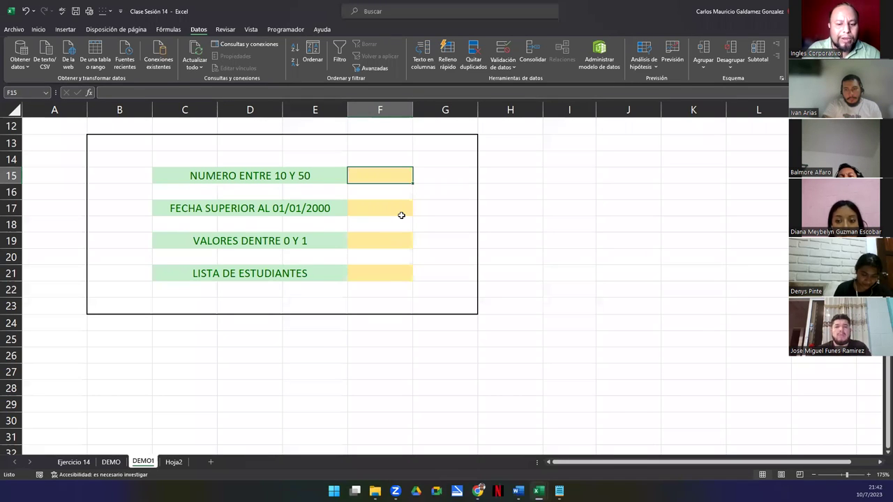
type("9")
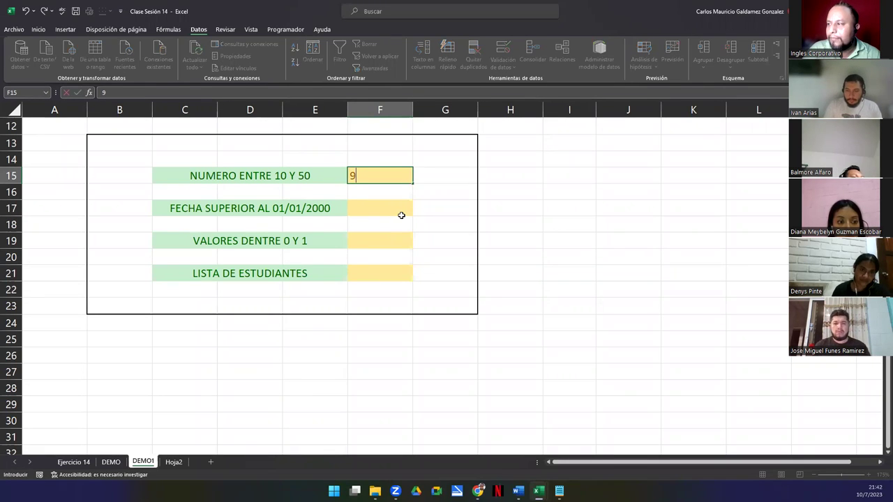
key("Return")
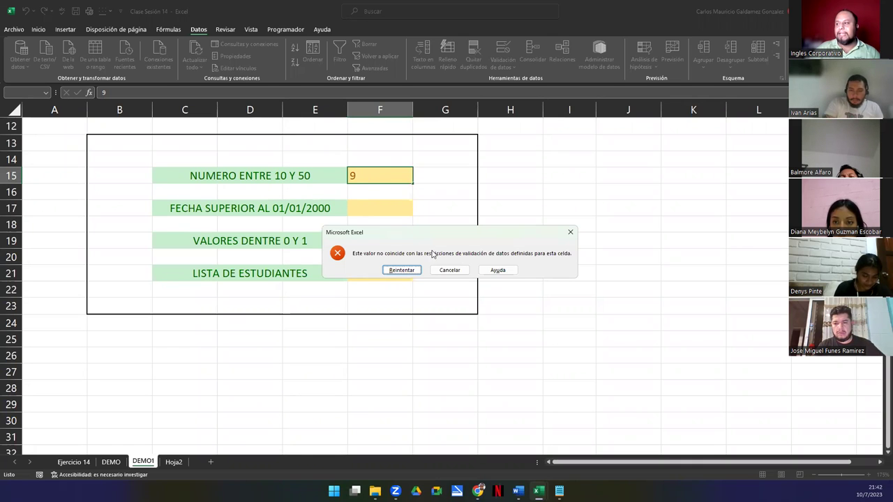
left_click(449, 270)
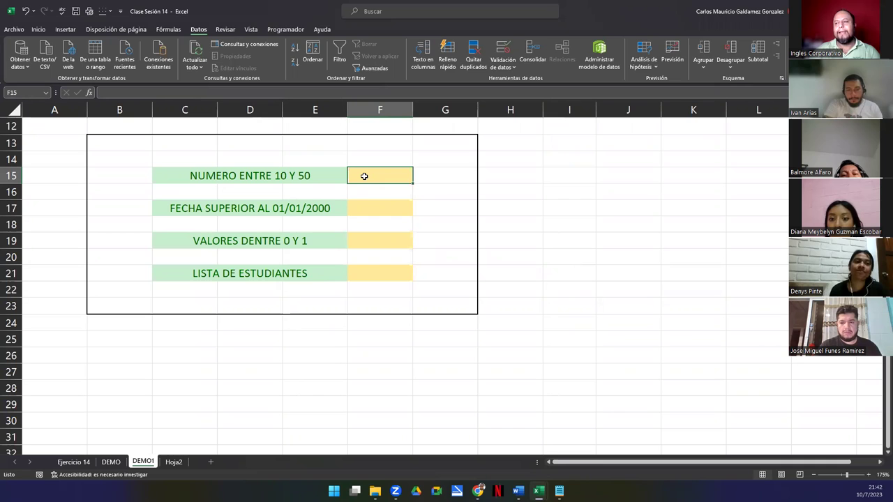
Step: Test the limits of the F15 validation by entering 10 and replacing it with 50
type("10")
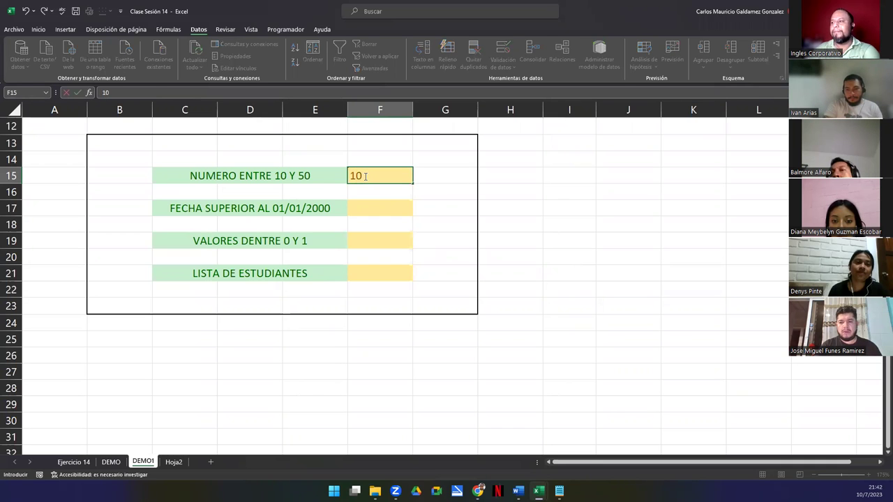
key("Return")
left_click(364, 176)
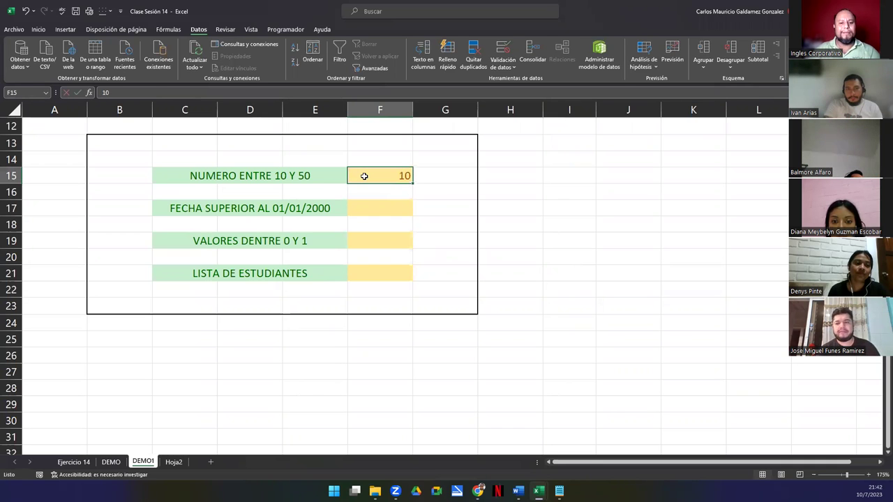
type("50")
key("Return")
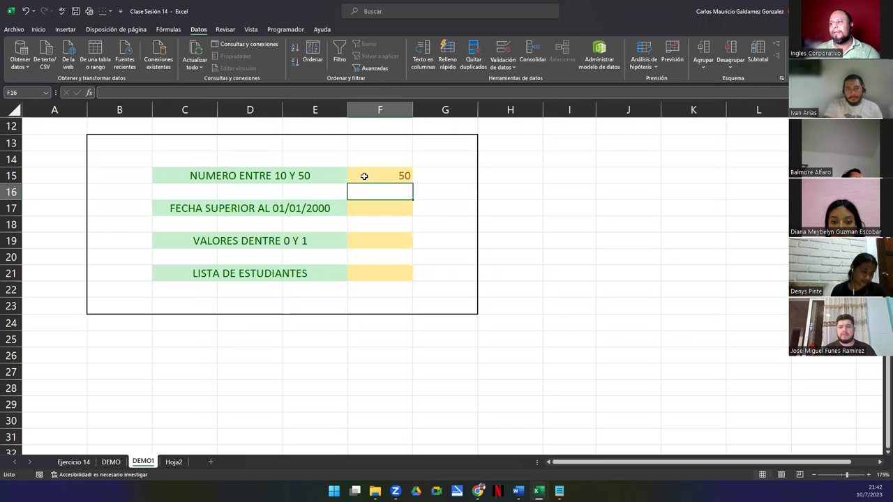
Step: Try to enter 90 in F15 to test the upper limit, and cancel the entry
left_click(364, 176)
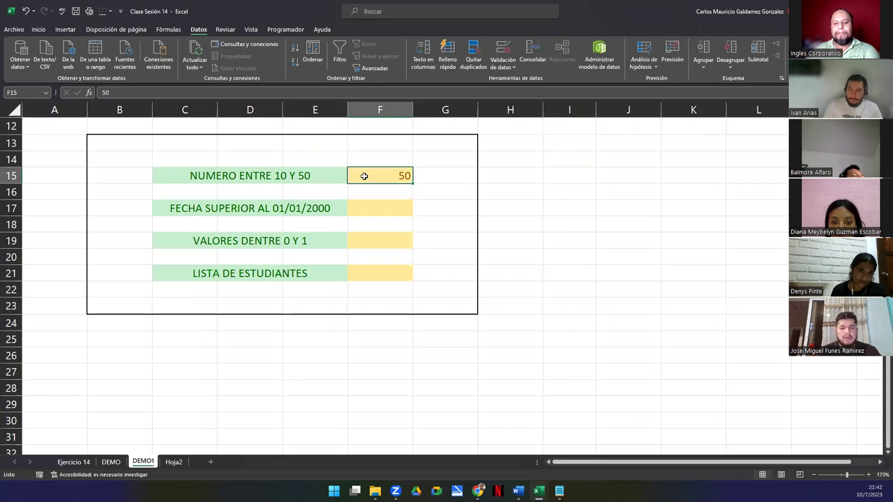
type("90")
key("Return")
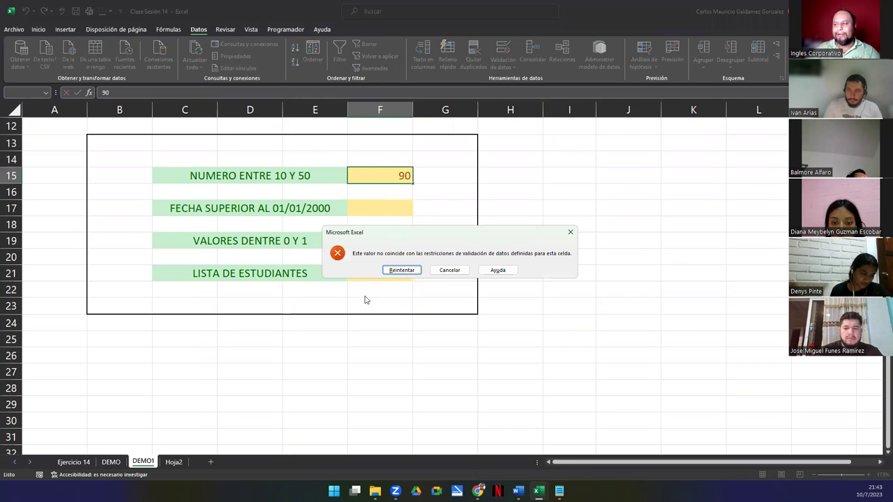
left_click(450, 271)
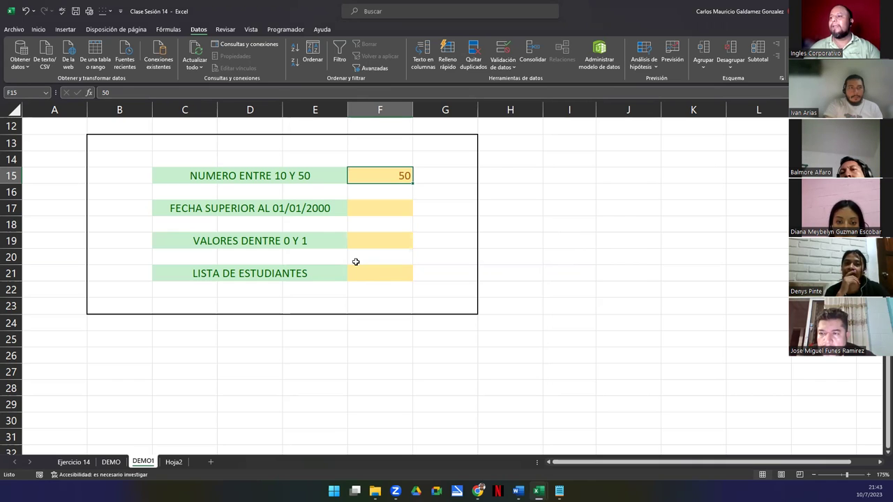
Step: Restrict F17 to dates (Fecha) greater than (mayor que) 01/01/2000, and apply the rule
left_click(371, 208)
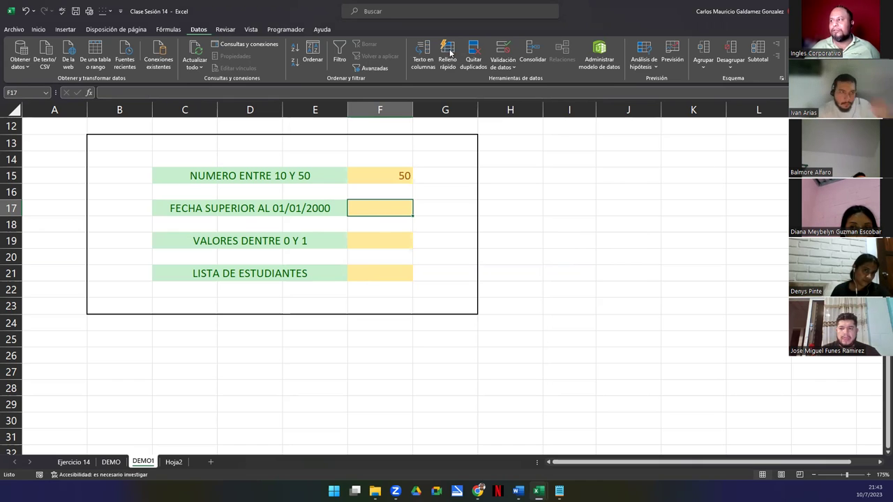
left_click(508, 43)
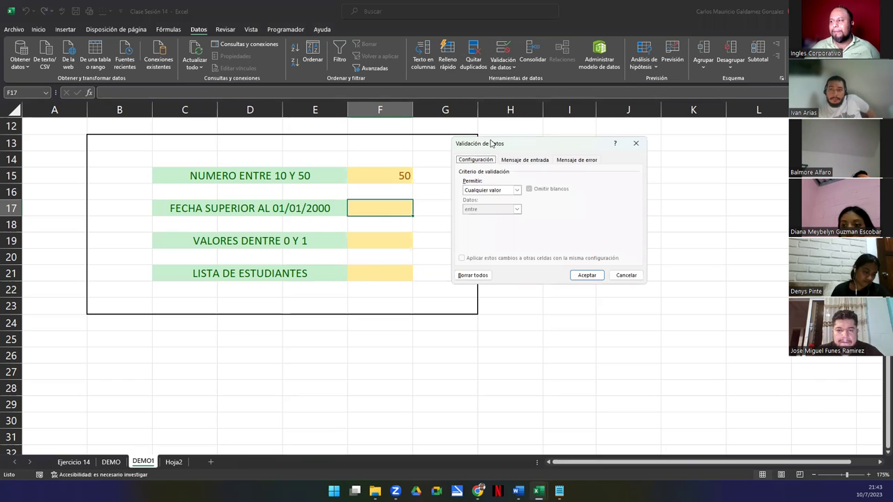
left_click(494, 192)
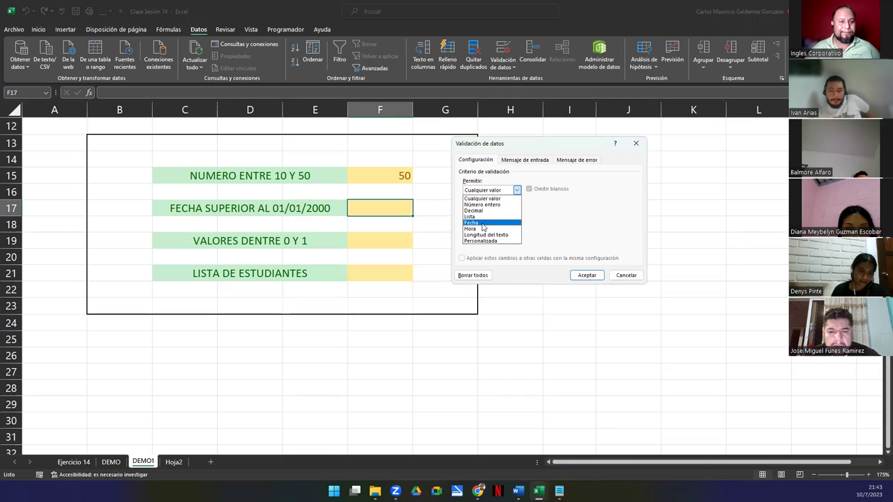
left_click(482, 224)
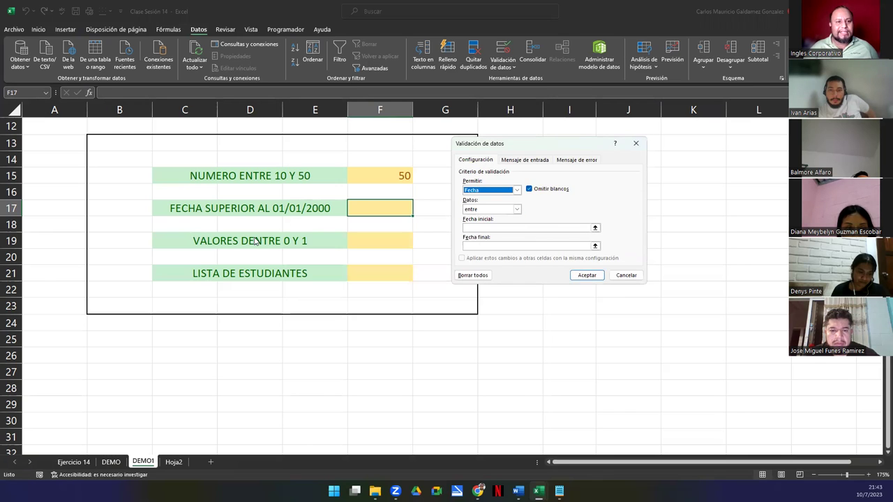
left_click(516, 210)
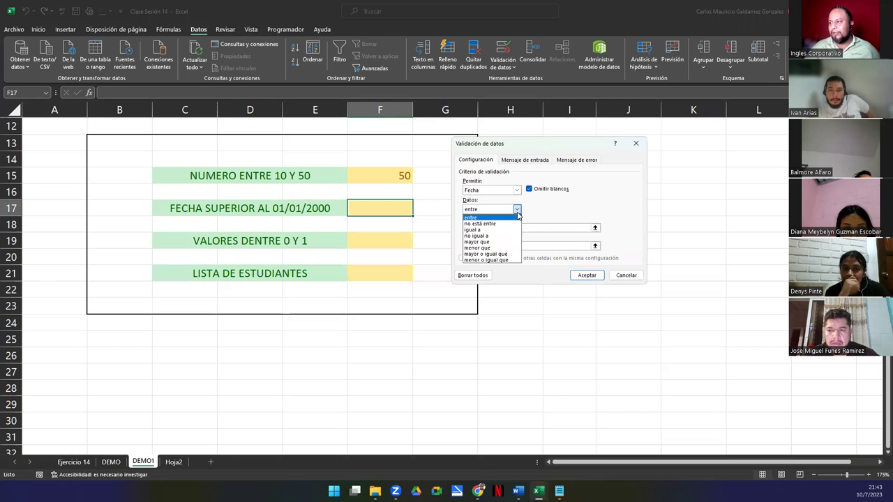
left_click(495, 244)
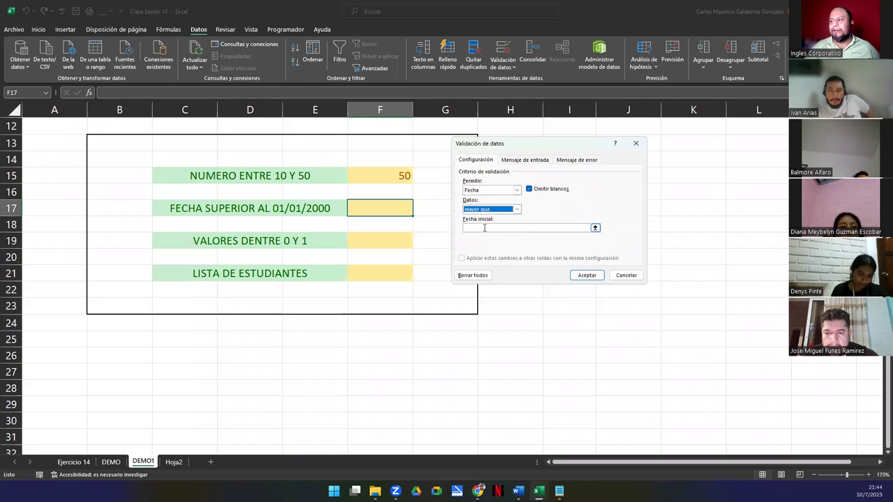
left_click(484, 227)
type("0")
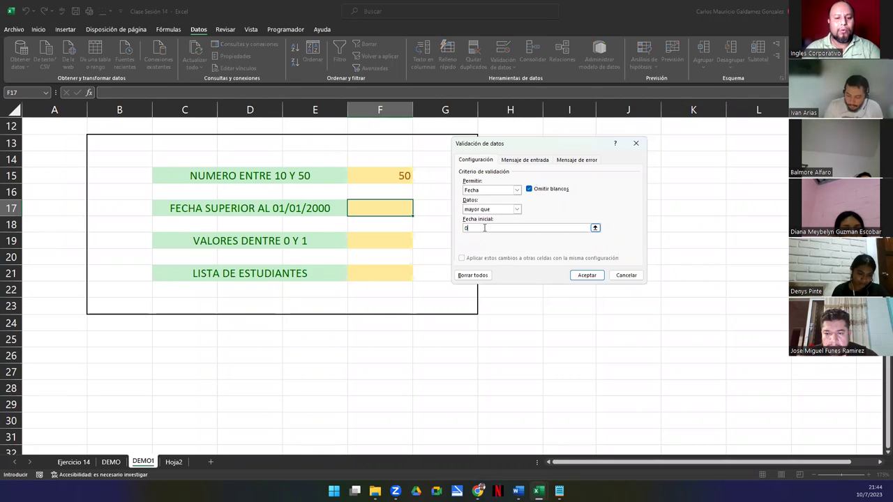
type("1/01")
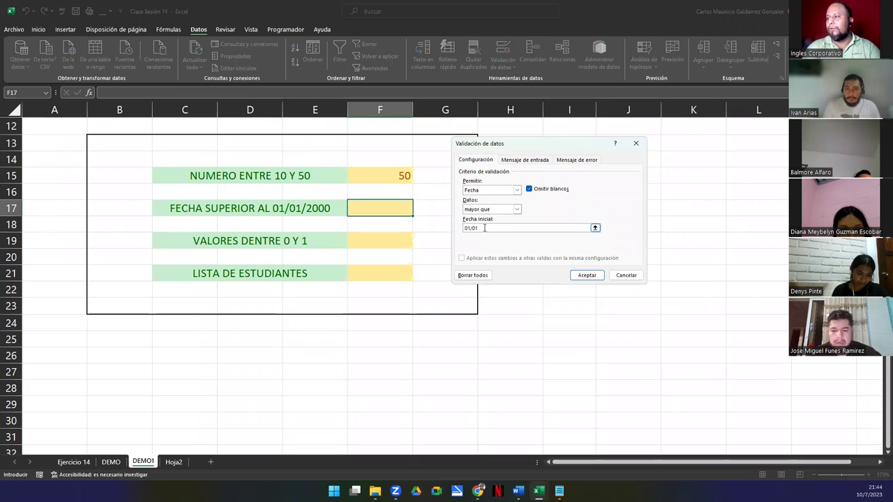
type("/2000")
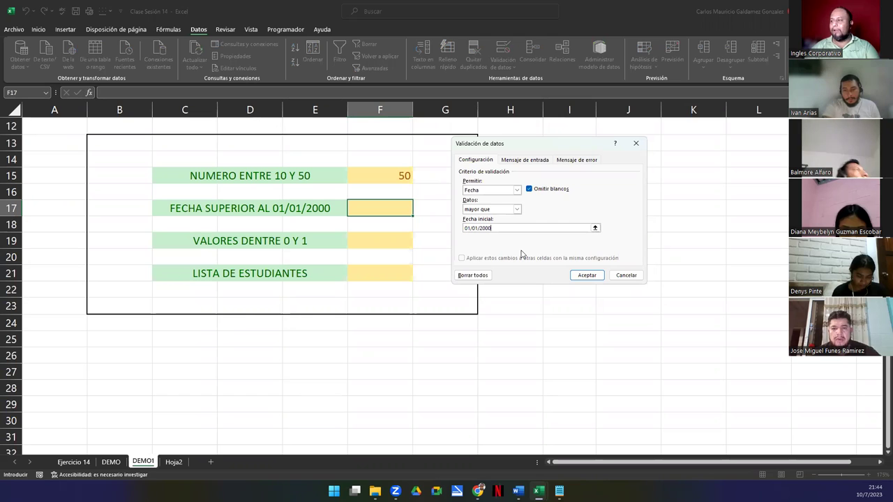
left_click(588, 275)
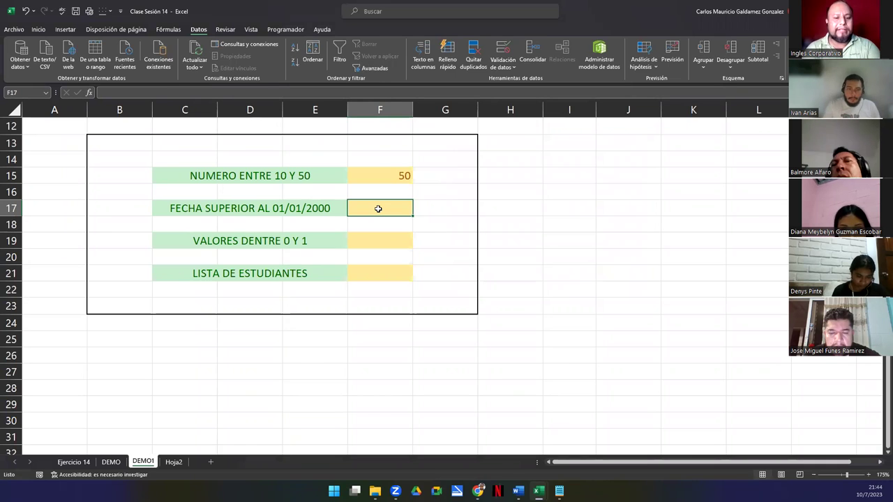
Step: Test the date validation in F17 with the out-of-range date 30/06/1984, and cancel the entry
type("30/06/1984")
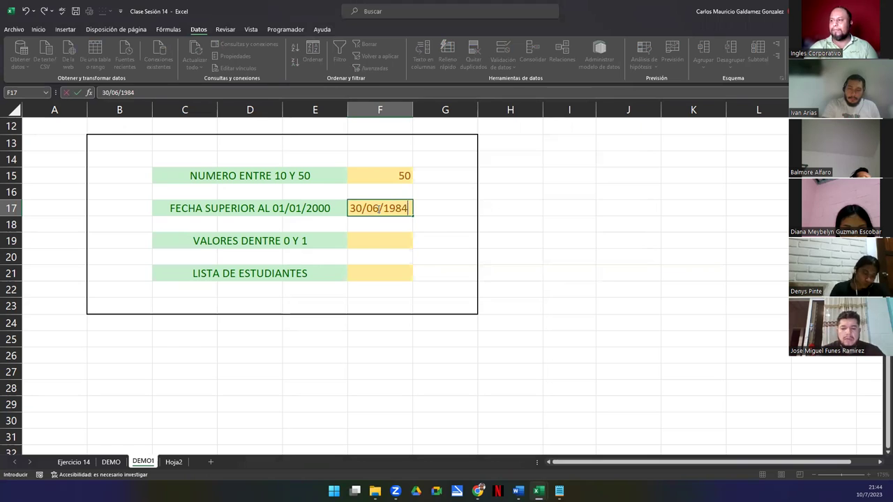
key("Return")
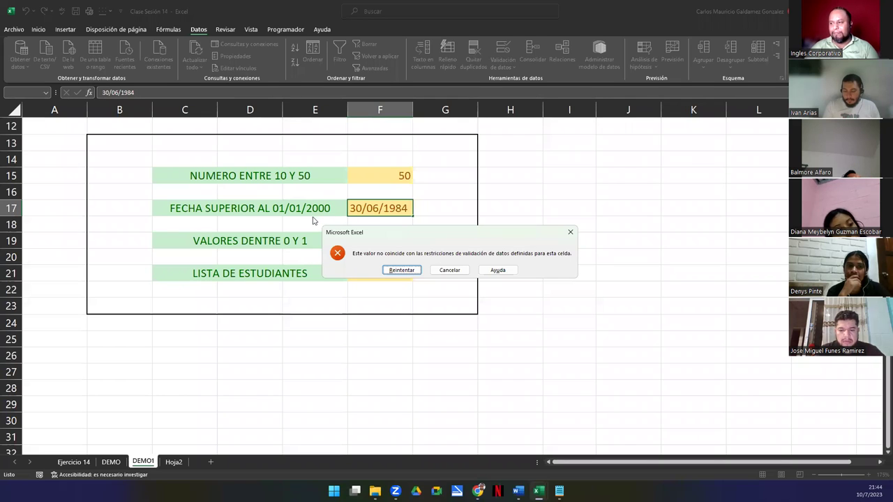
left_click(450, 271)
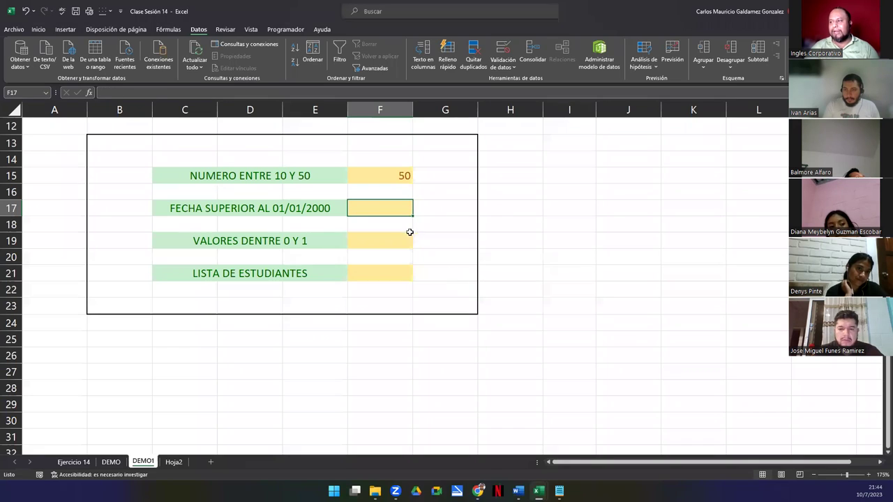
Step: Try to enter the limit date 01/01/2000 in F17, and retry with 02/01/2000
type("01/01")
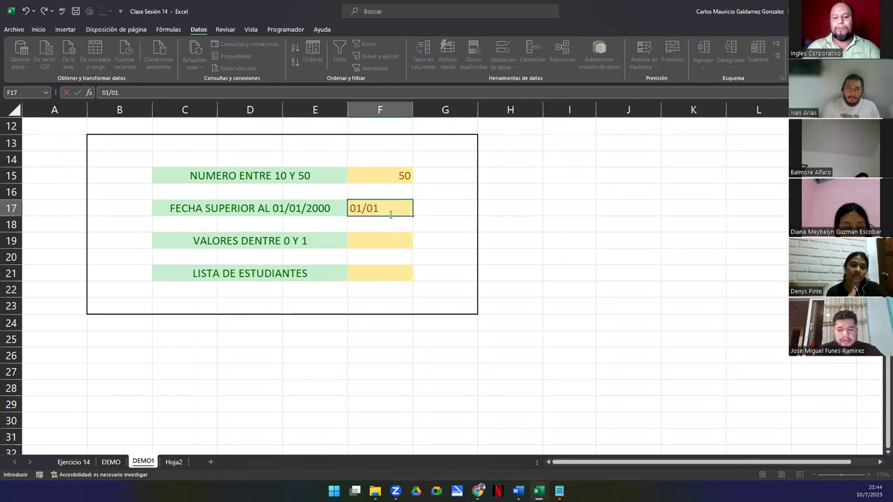
type("/2000")
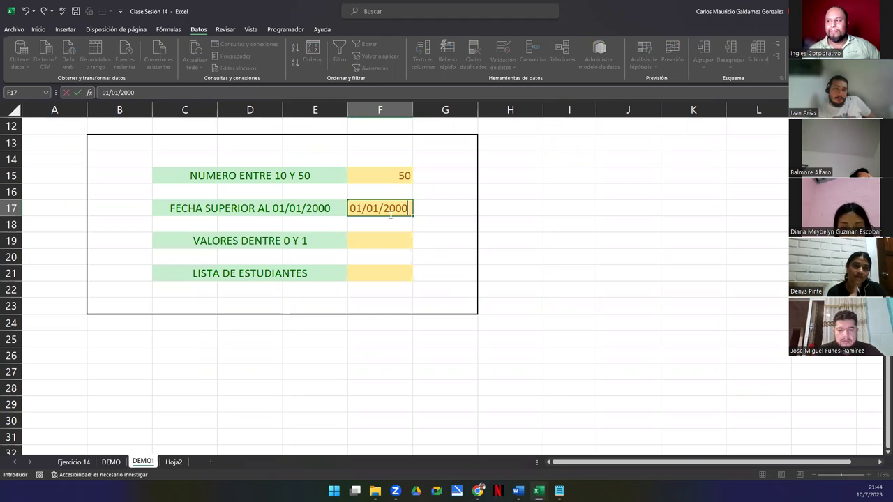
key("Return")
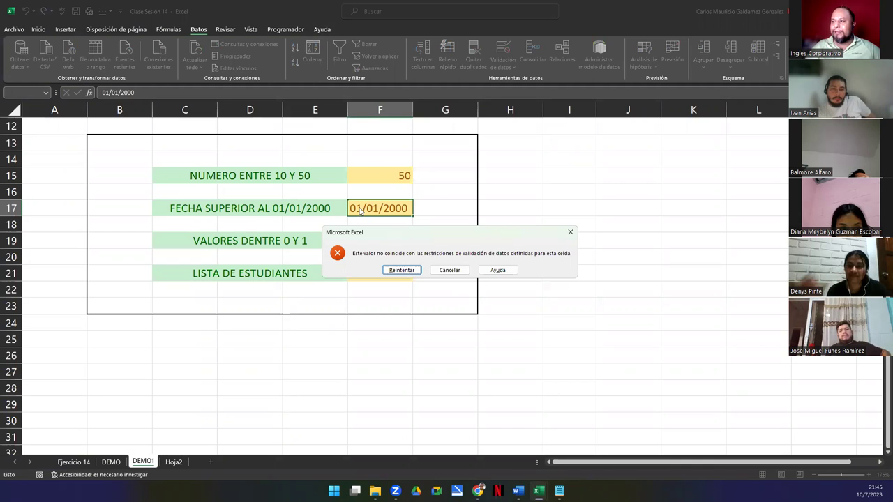
left_click(402, 270)
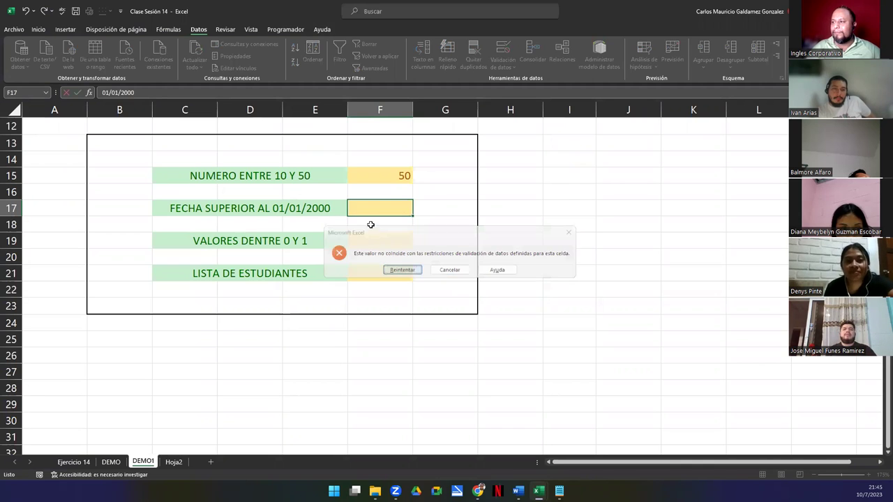
left_click(359, 209)
key("BackSpace")
type("2")
key("Return")
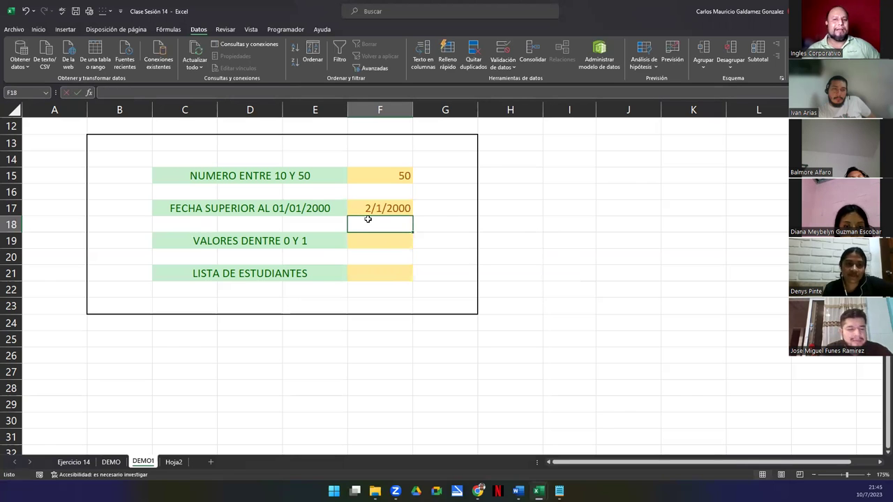
key("Up")
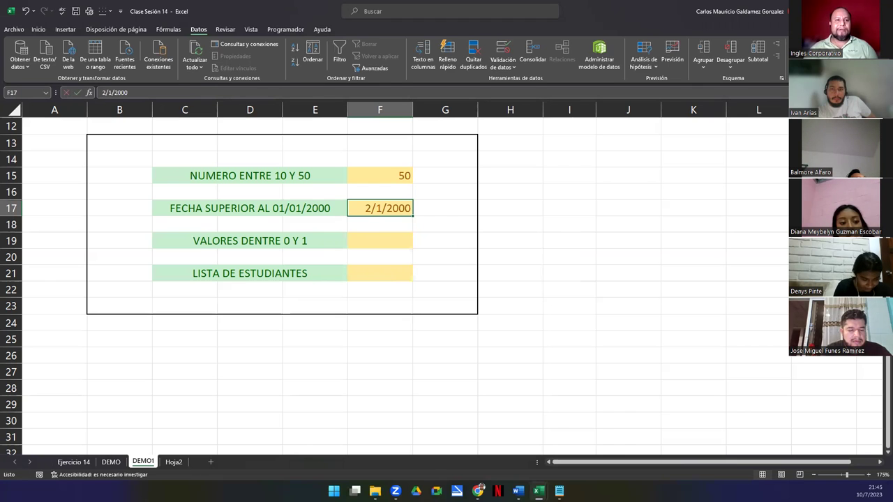
key("alt+Tab")
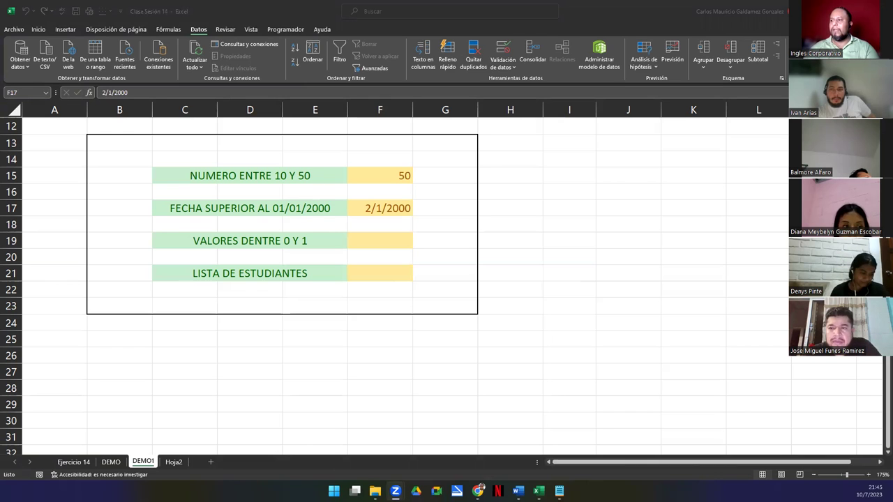
Step: Restrict F19 to decimal values between (entre) a minimum of 0 and a maximum of 1, and apply the rule
left_click(365, 240)
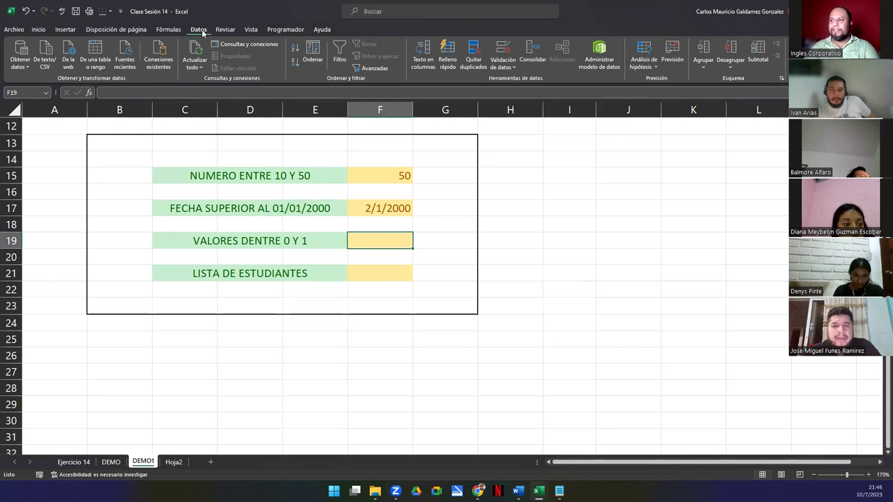
left_click(506, 48)
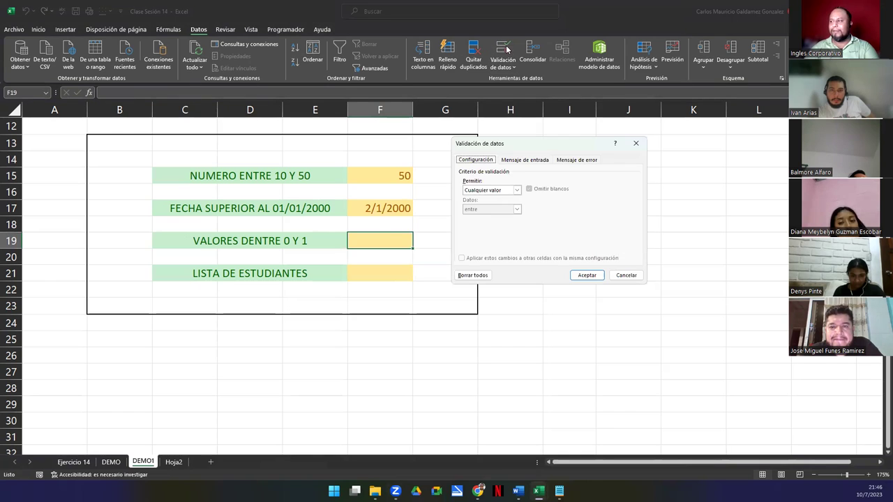
left_click(500, 191)
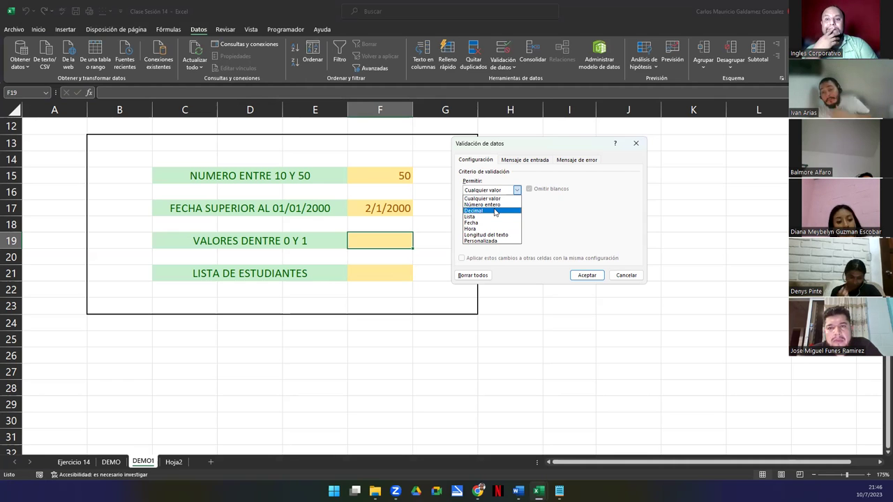
left_click(494, 212)
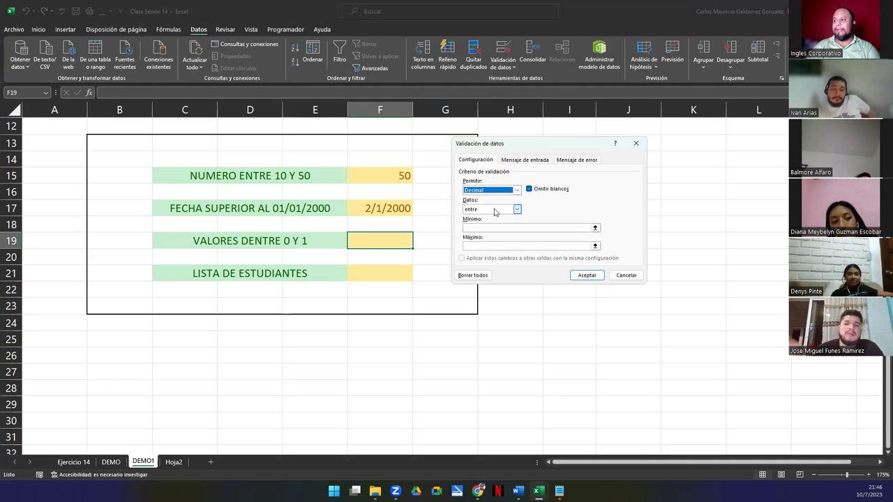
left_click(490, 228)
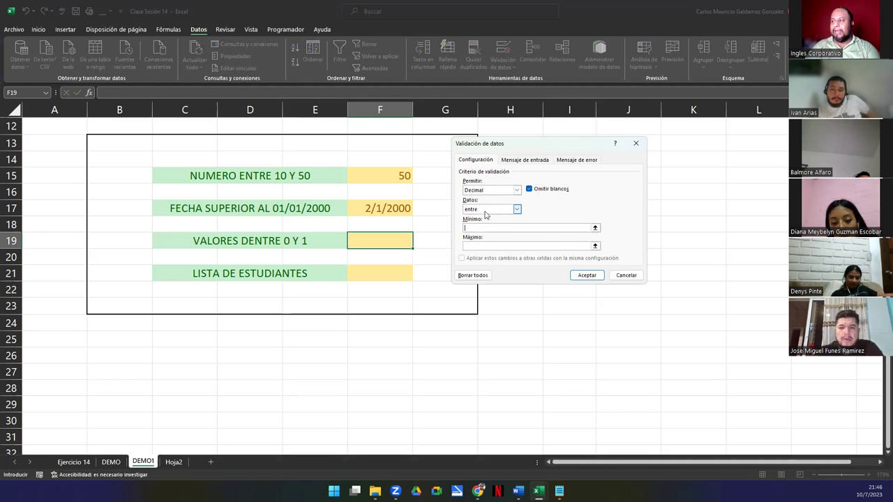
left_click(485, 212)
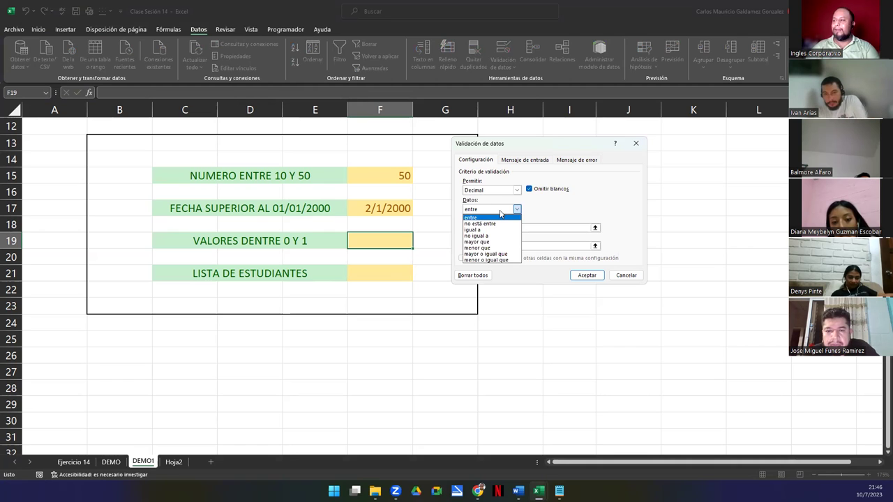
key("Escape")
left_click(504, 226)
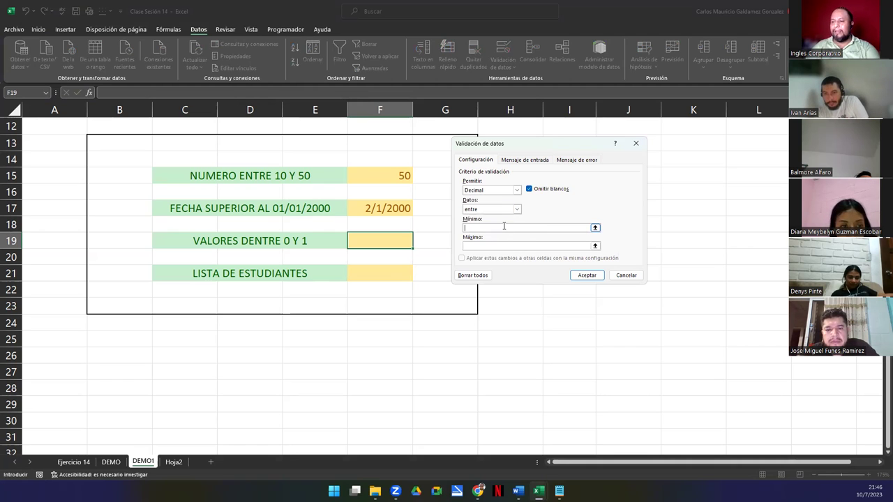
type("0")
left_click(503, 245)
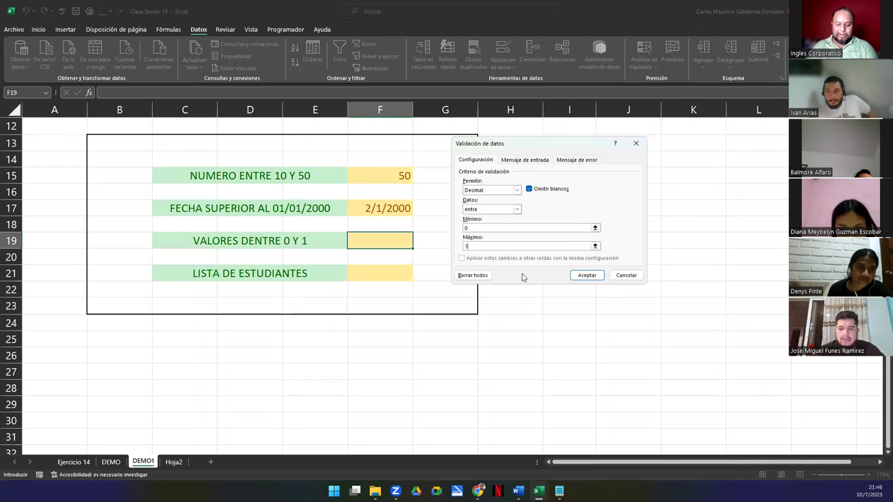
left_click(588, 277)
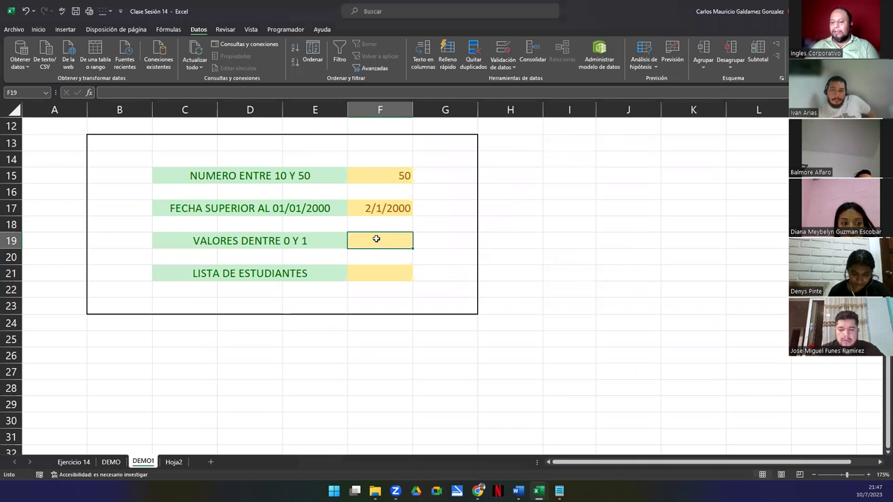
Step: Test the limits of the F19 validation by entering 0 and replacing it with 1
type("0")
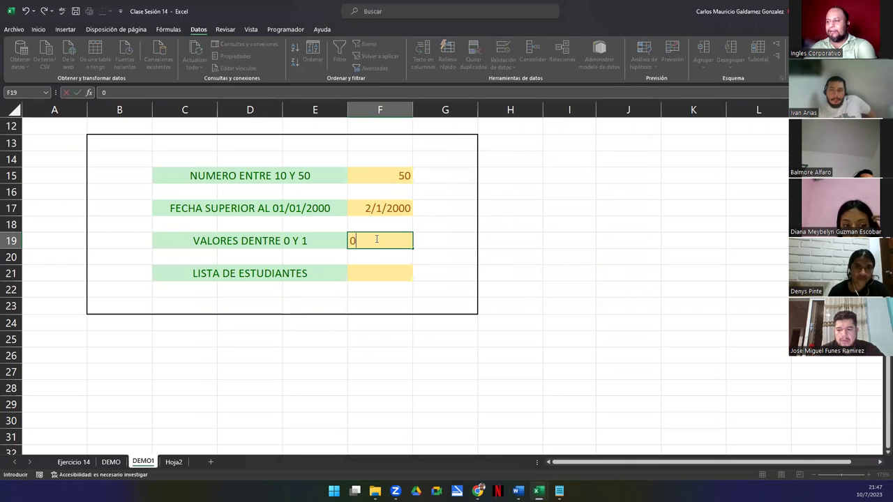
key("Return")
left_click(384, 239)
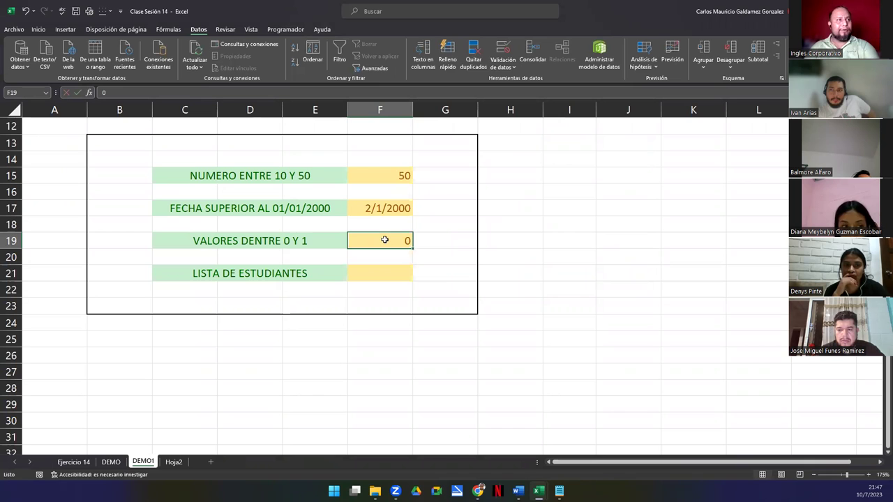
type("1")
key("Return")
Step: Test the F19 validation with the out-of-range values 2 and -5, and cancel the entry
left_click(385, 240)
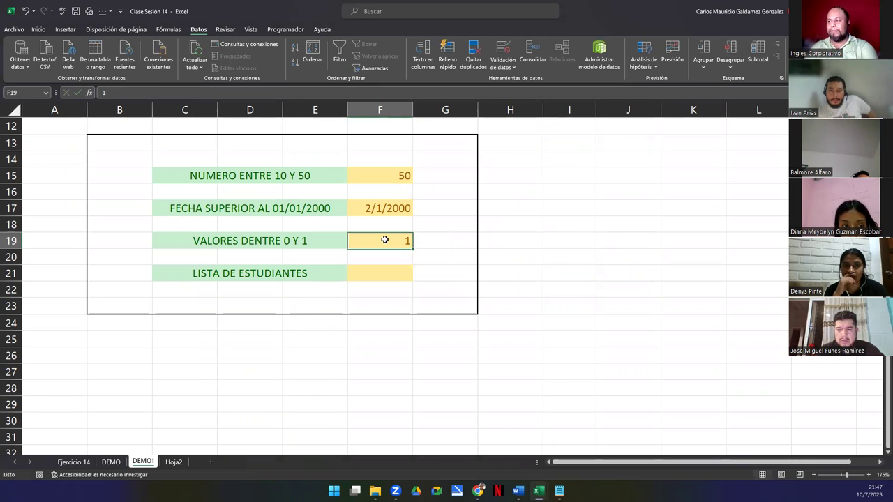
type("2")
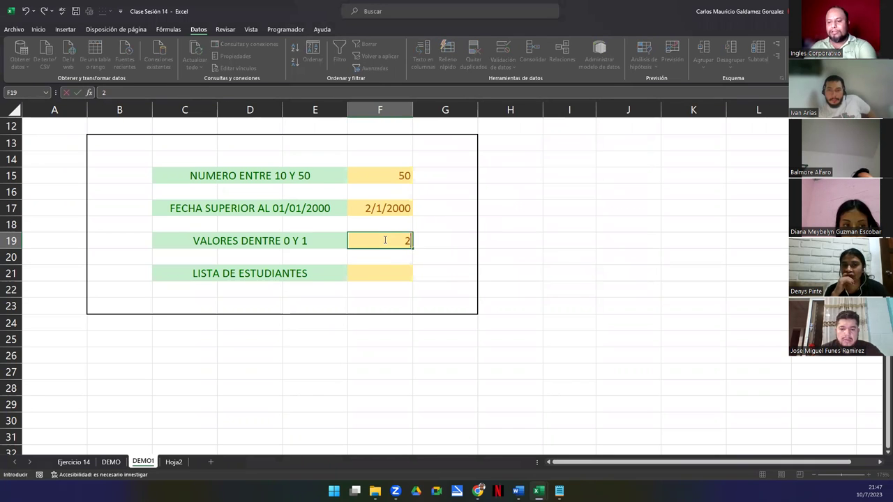
key("Return")
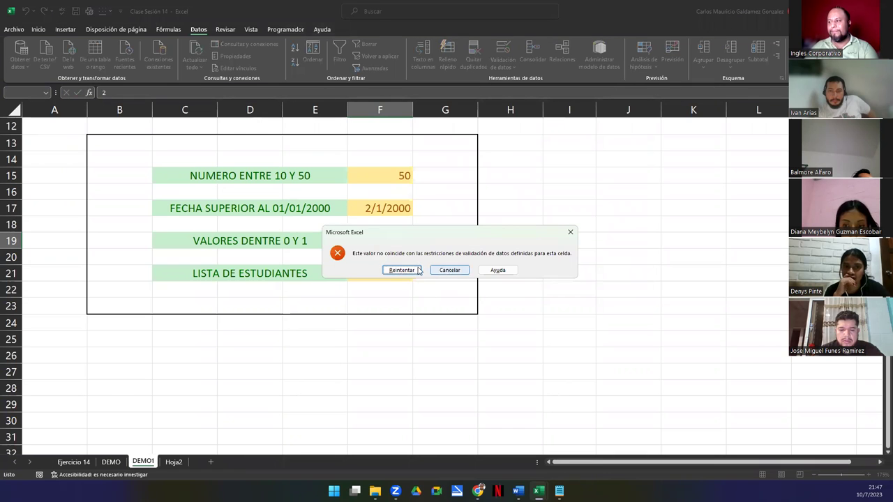
left_click(411, 271)
type("-")
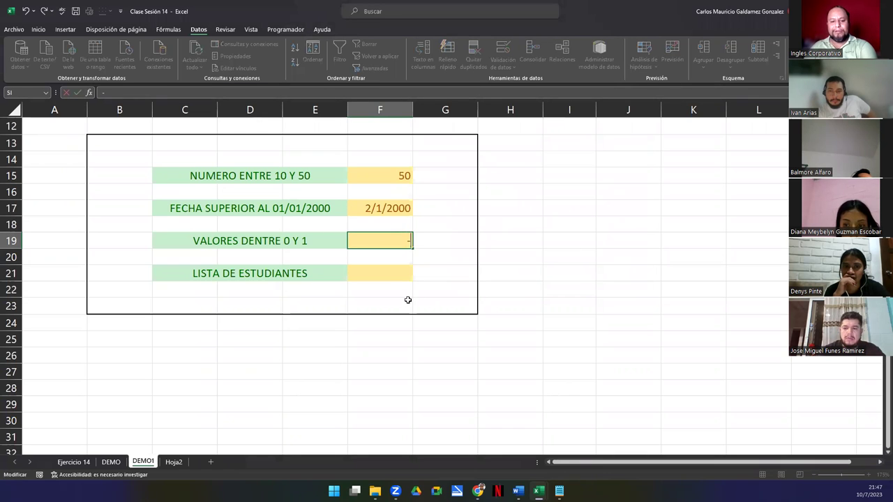
type("5")
key("Return")
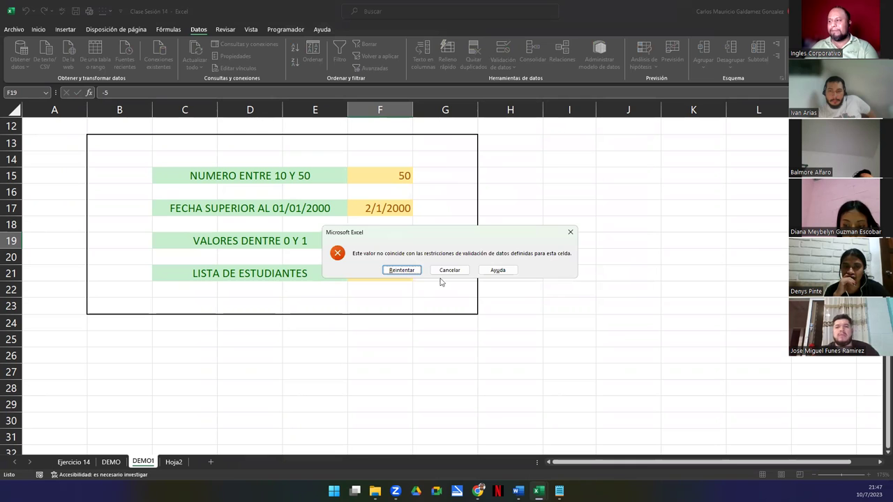
left_click(450, 270)
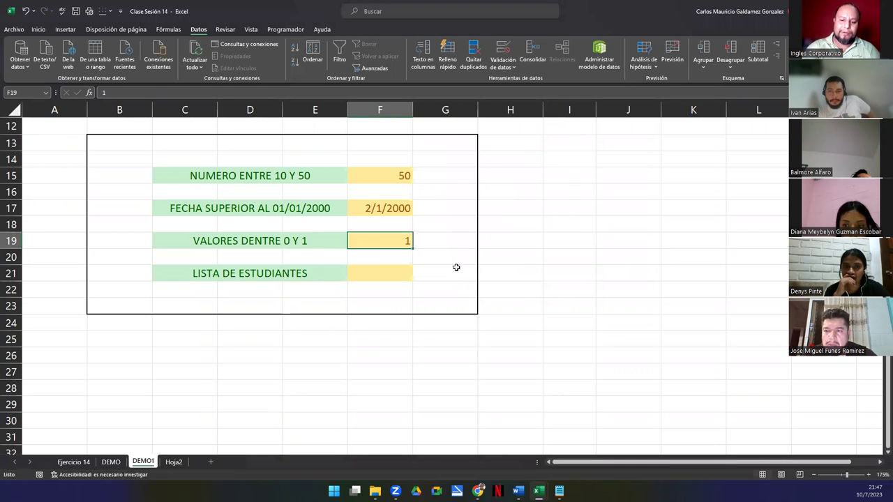
Step: Test the F19 validation with decimals inside the range, entering 0.33333, 0.1 and 0.999999 in turn
type("0.33333")
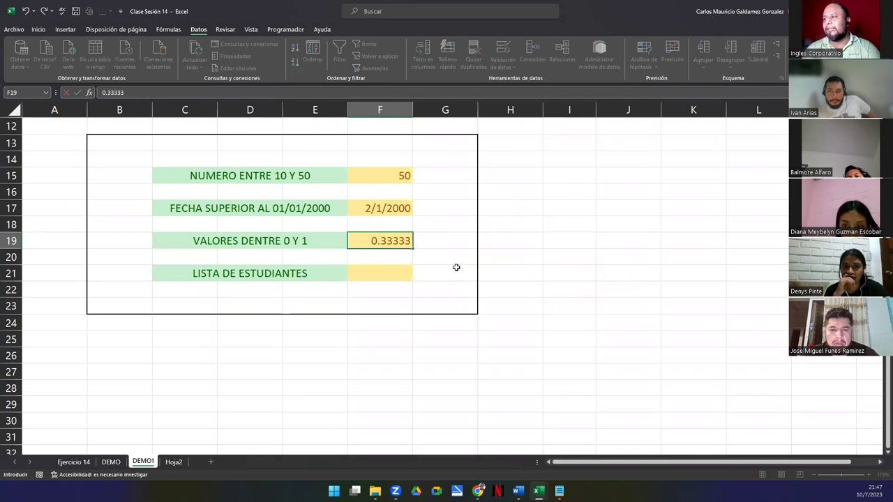
key("Return")
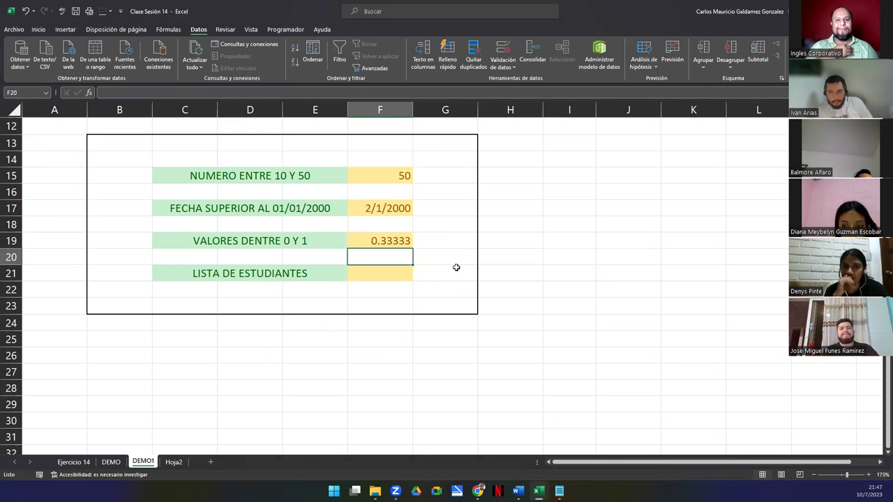
key("Up")
type("0.1")
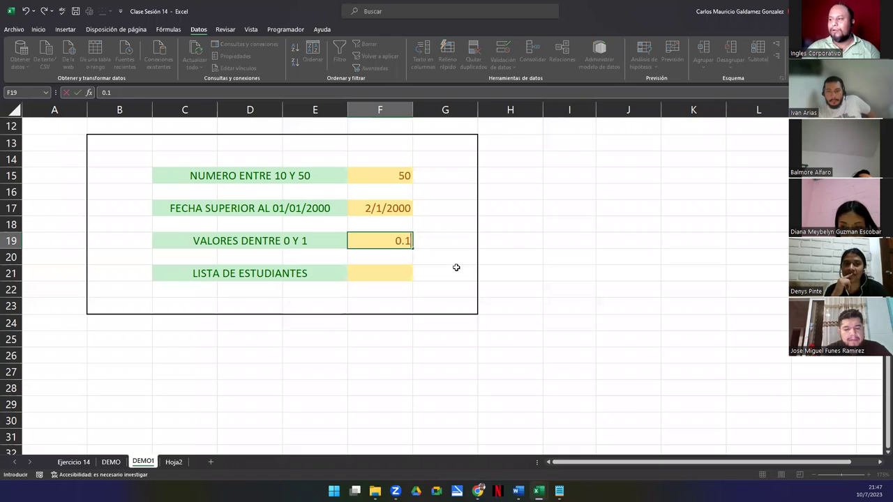
key("Return")
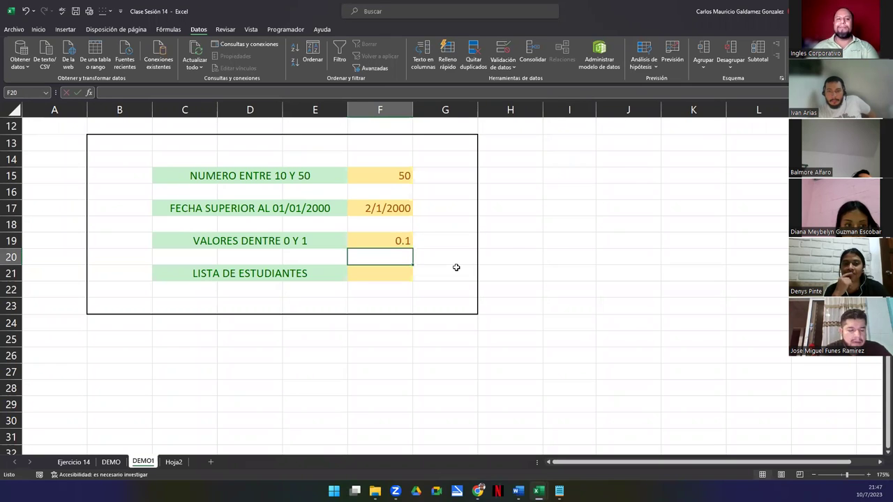
key("Up")
type("0")
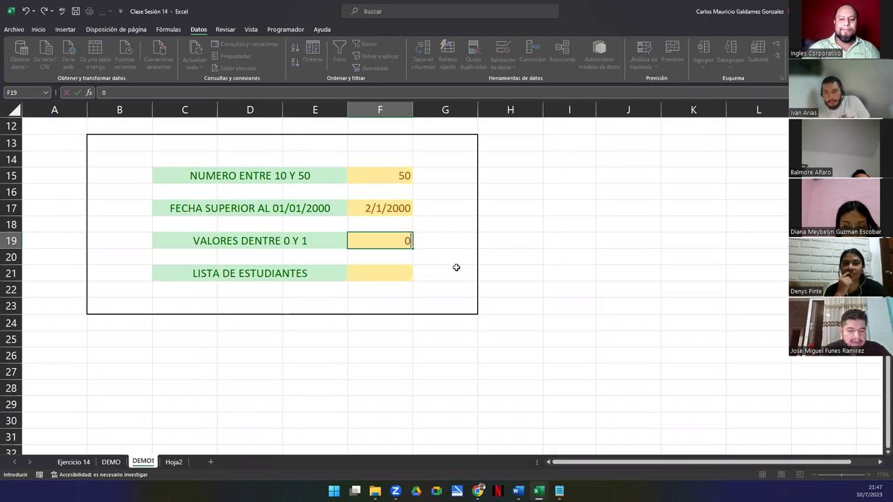
type(".999999")
key("Return")
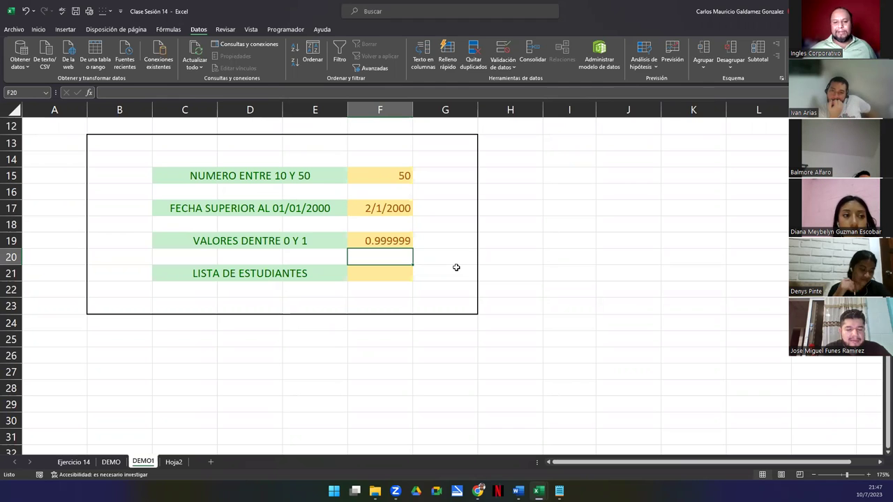
key("Up")
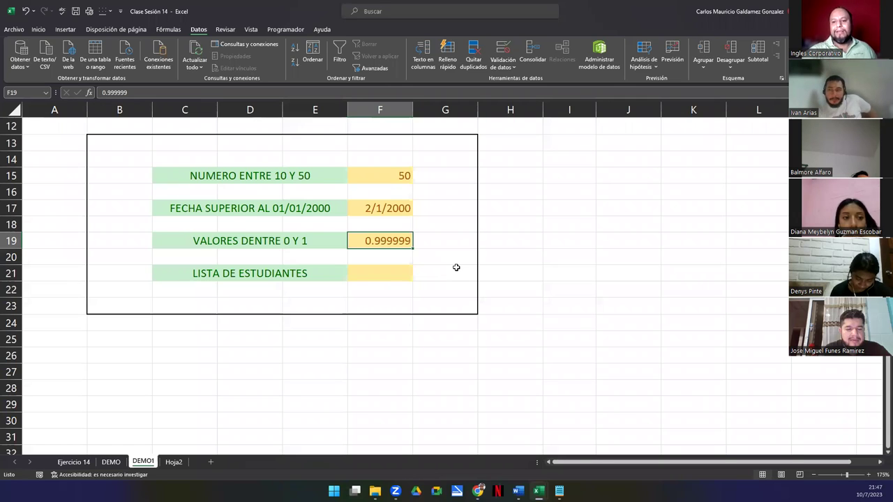
Step: Copy the empty yellow cell F21 into G21 on the DEMO1 sheet, and end the copy mode
left_click(397, 273)
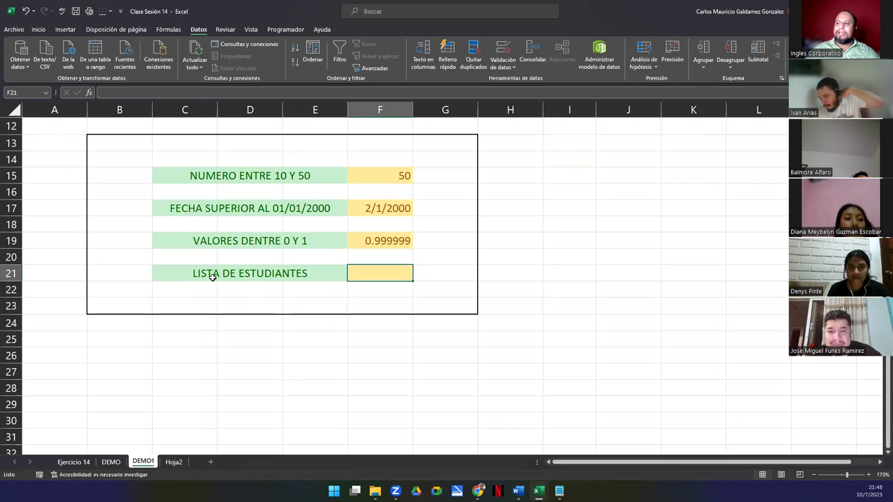
left_click(174, 462)
left_click(140, 465)
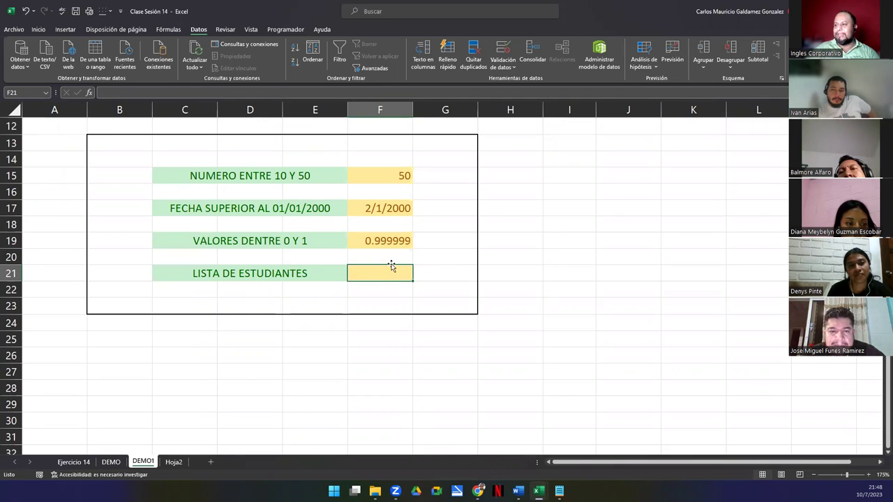
key("ctrl+c")
left_click(432, 277)
key("ctrl+v")
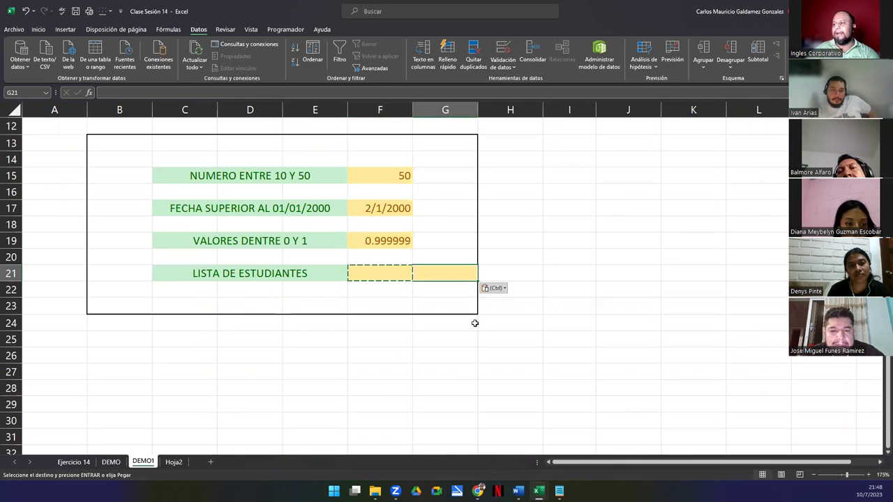
left_click(431, 304)
key("Escape")
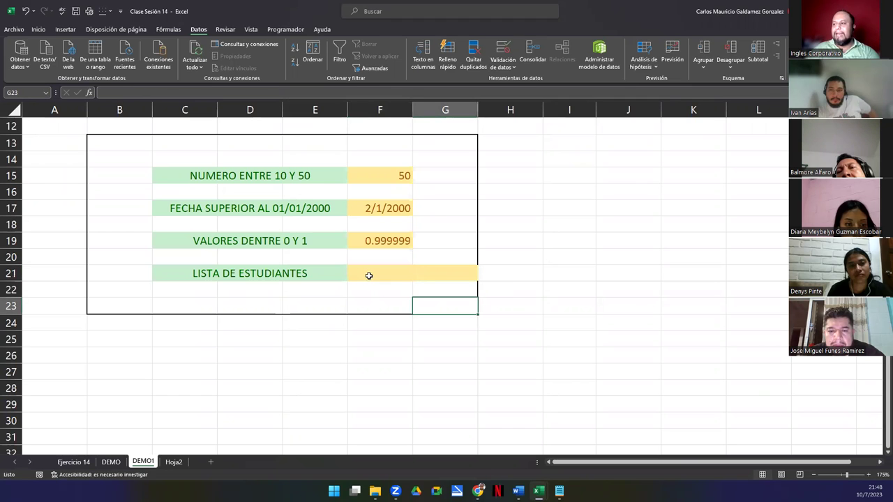
Step: Look at the list of student names on sheet Hoja2, and return to cell F21 on DEMO1
left_click(369, 276)
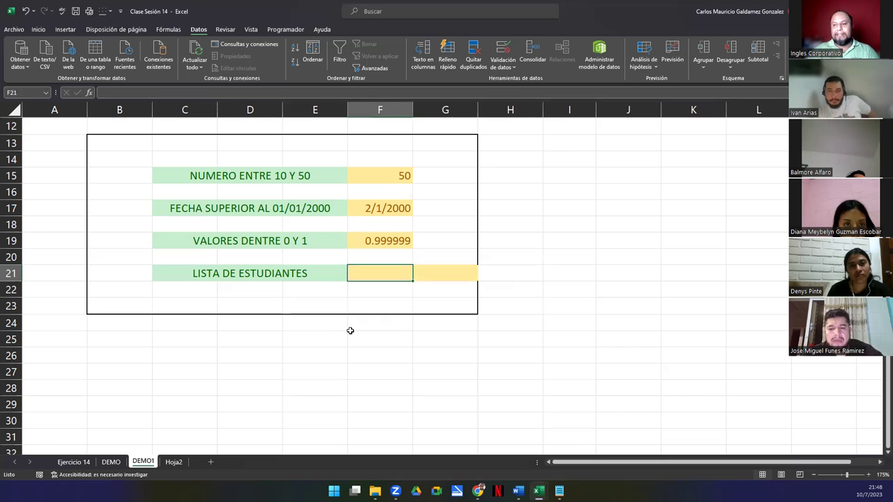
left_click(168, 466)
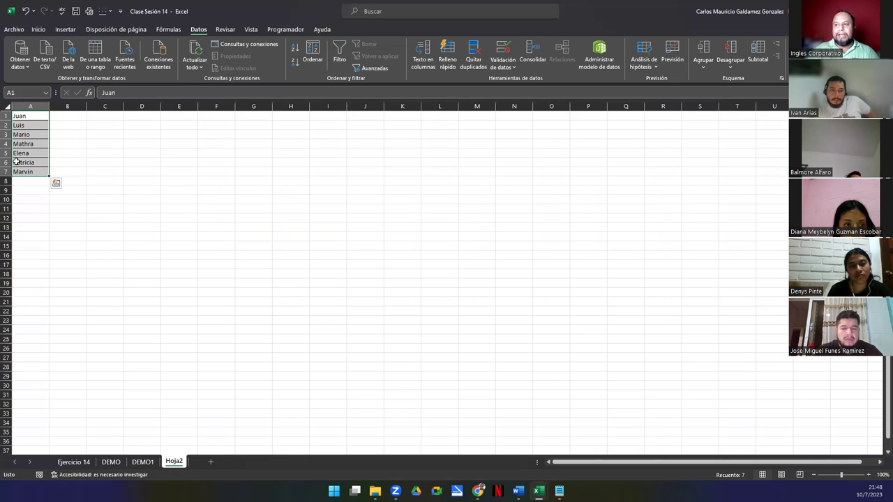
key("Escape")
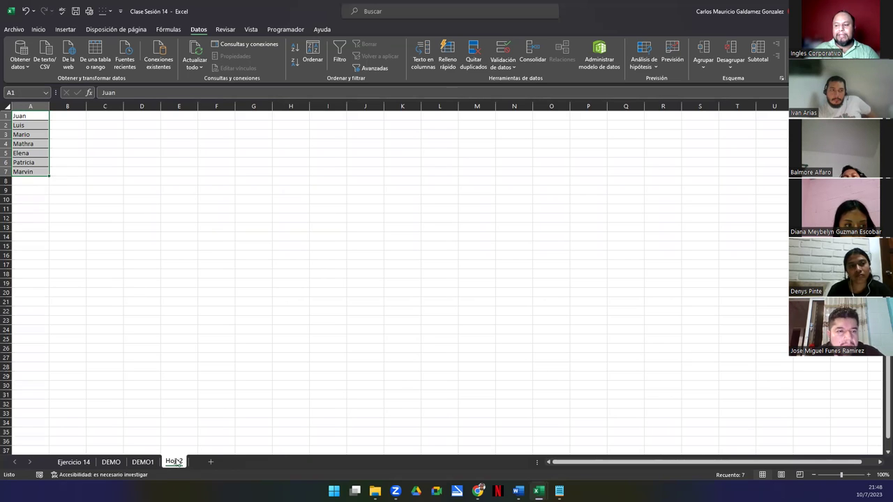
left_click(147, 468)
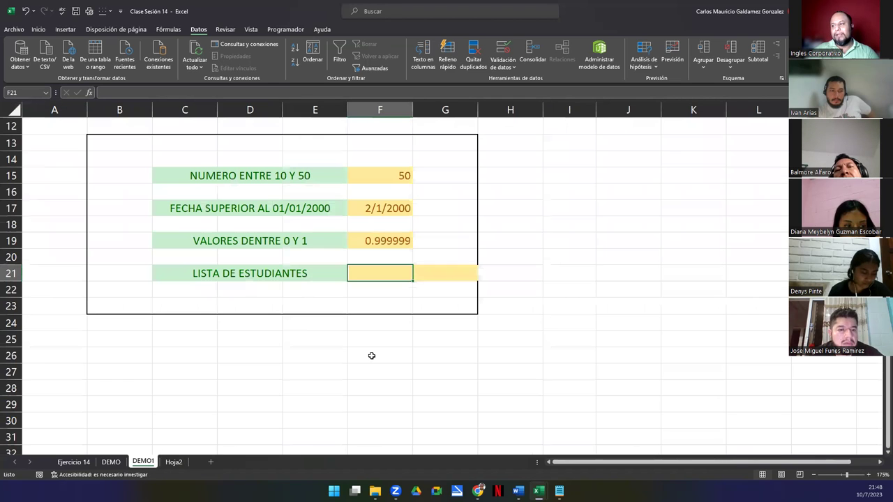
left_click(456, 321)
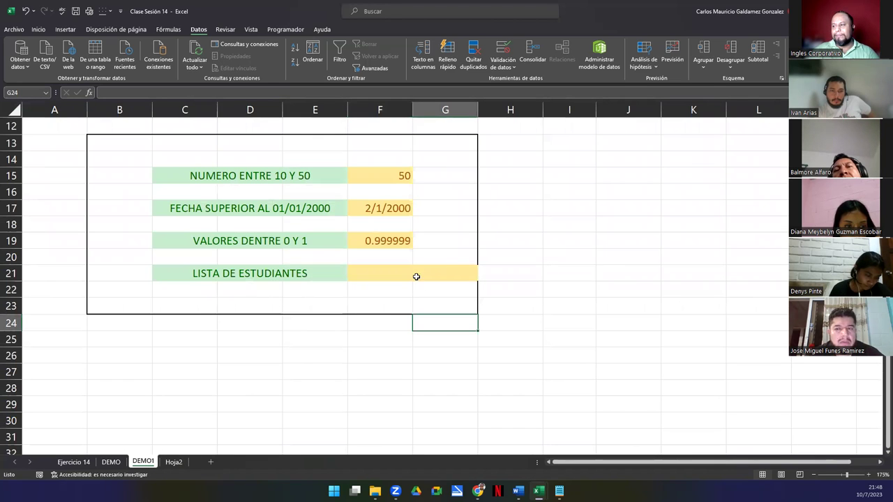
left_click(373, 275)
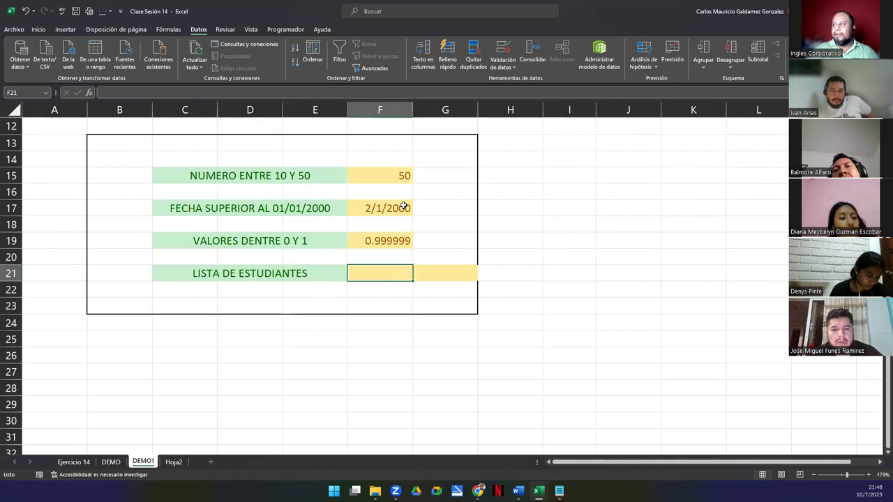
Step: Restrict F21 to a drop-down list (Lista) whose source is five student first names separated by semicolons, and apply the rule
left_click(39, 30)
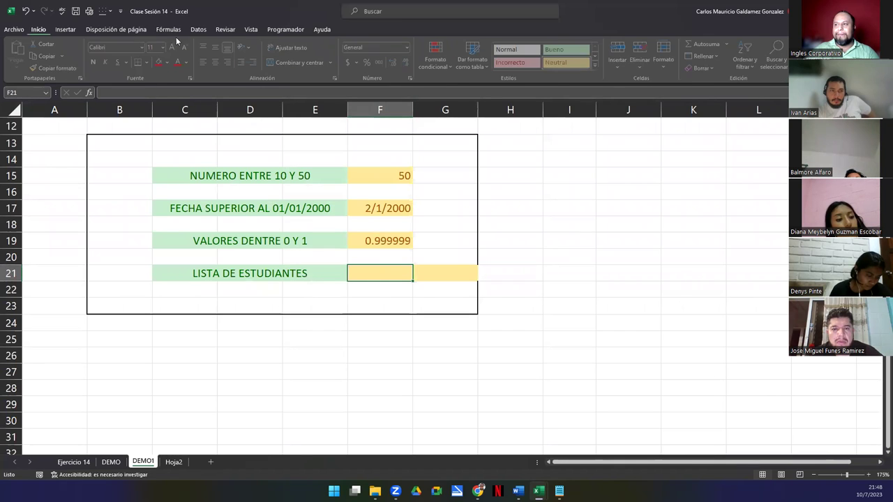
left_click(198, 29)
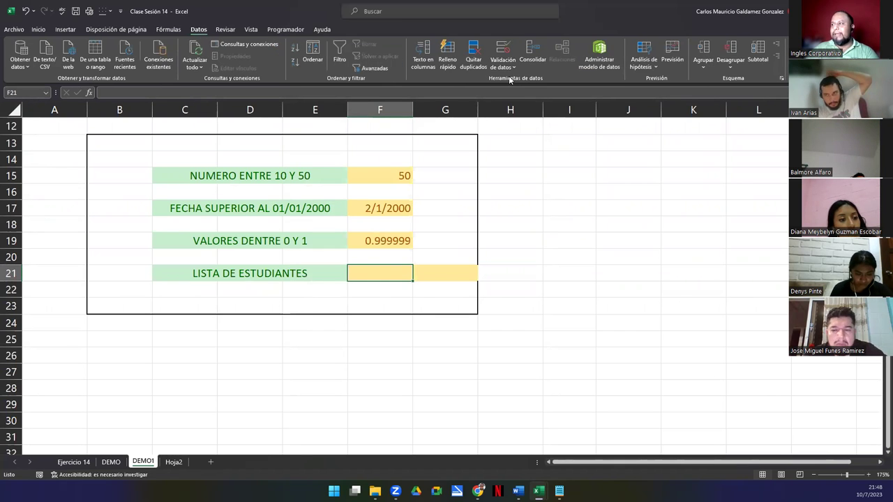
left_click(504, 49)
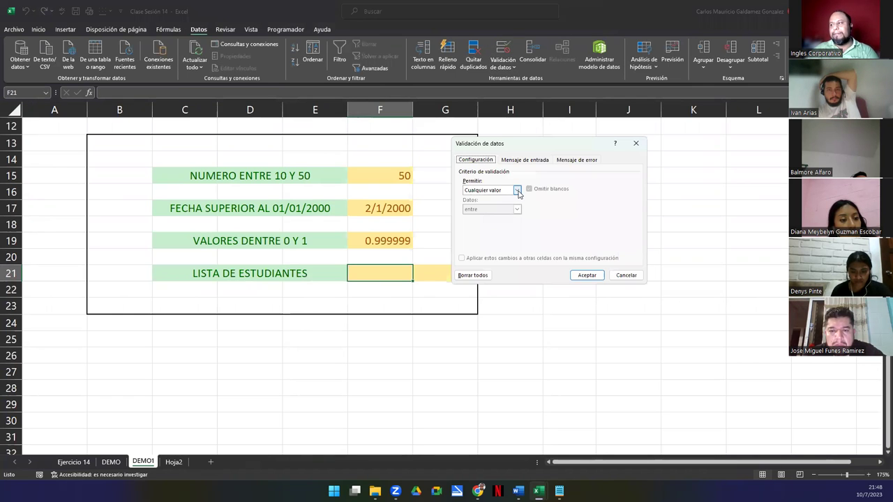
left_click(517, 191)
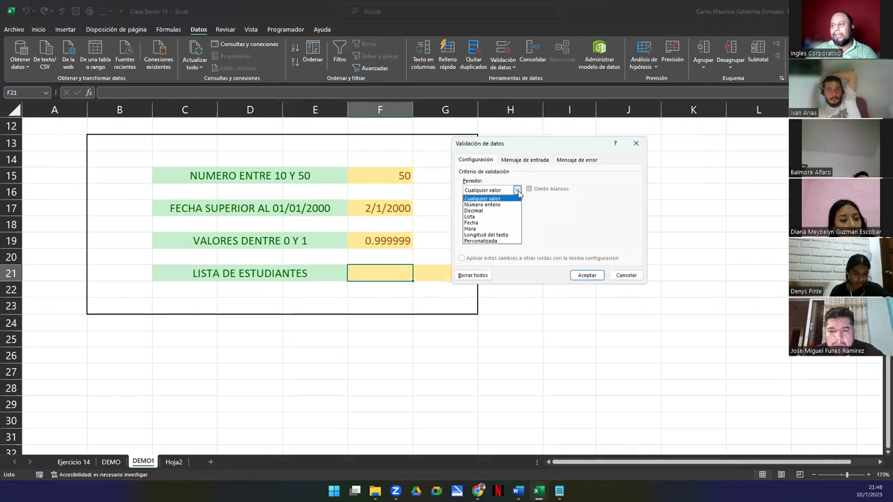
left_click(497, 217)
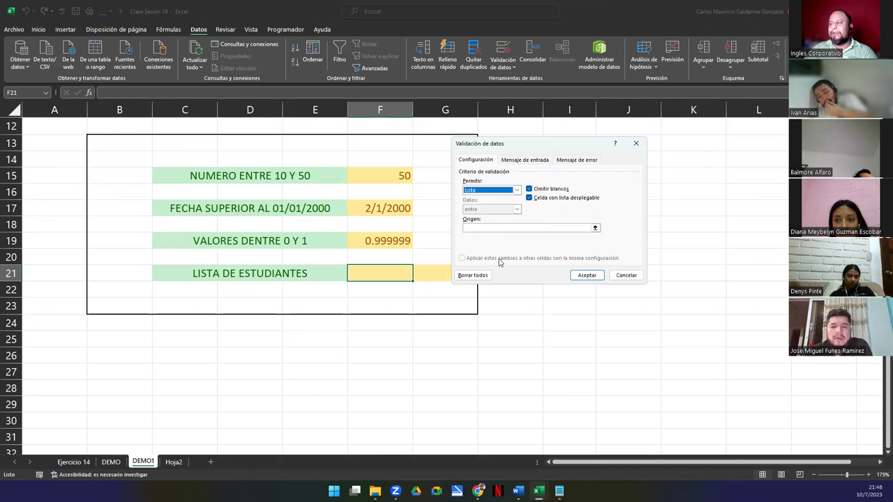
left_click(492, 229)
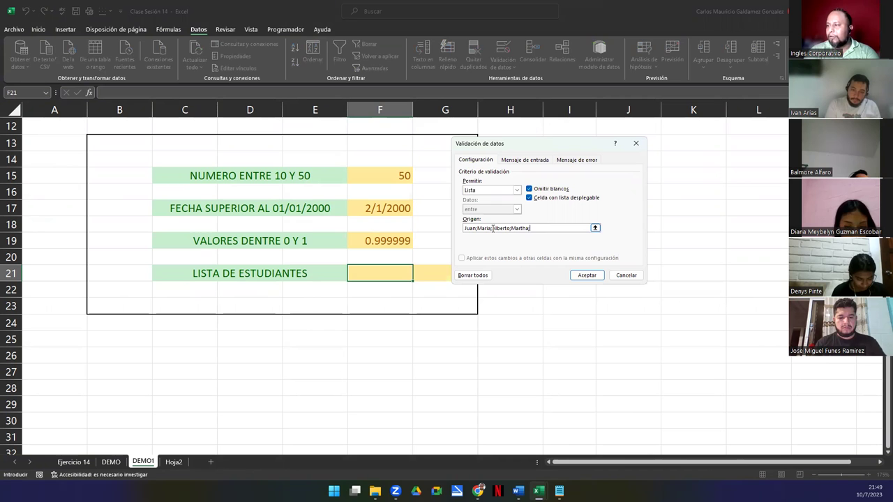
type("rlos")
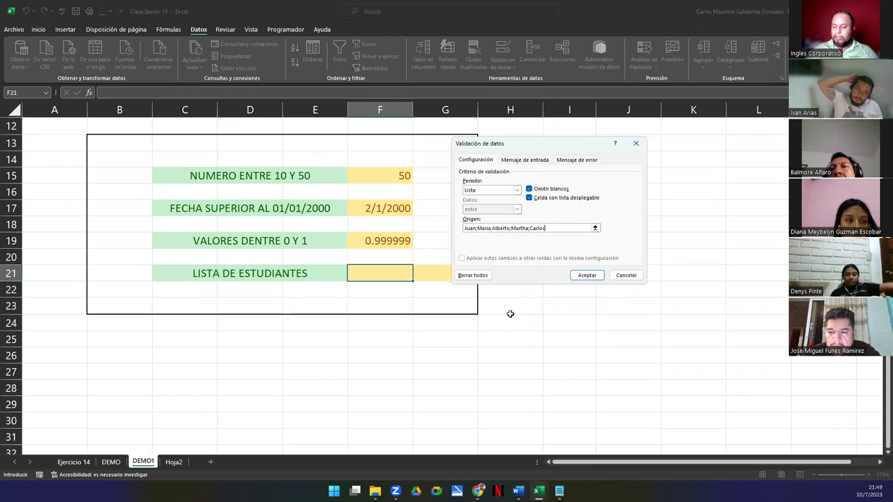
left_click(582, 277)
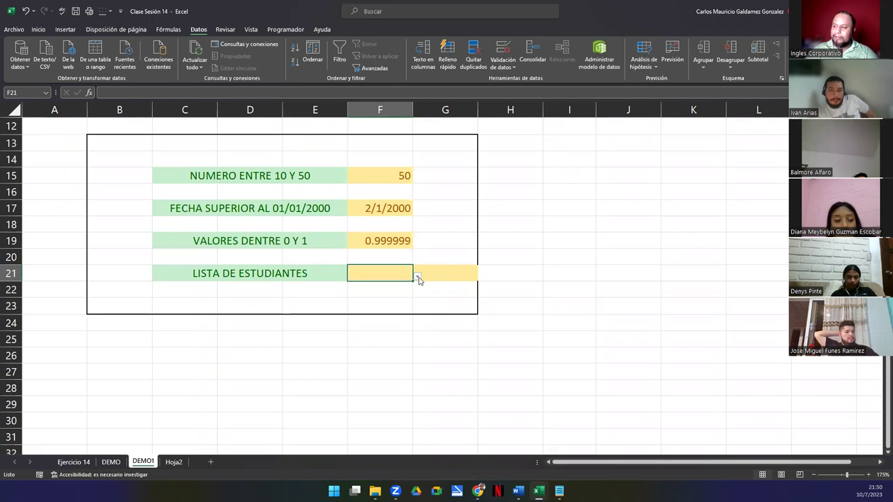
Step: Test the F21 drop-down list by choosing its second name
left_click(418, 277)
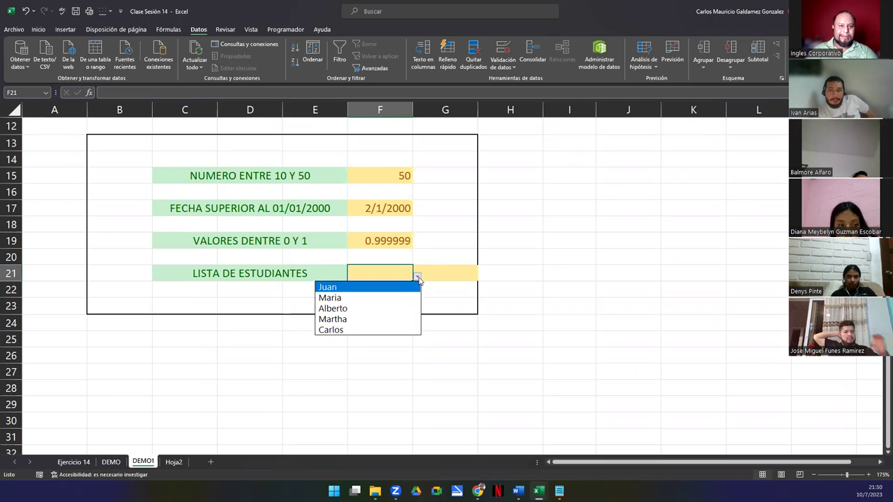
left_click(371, 298)
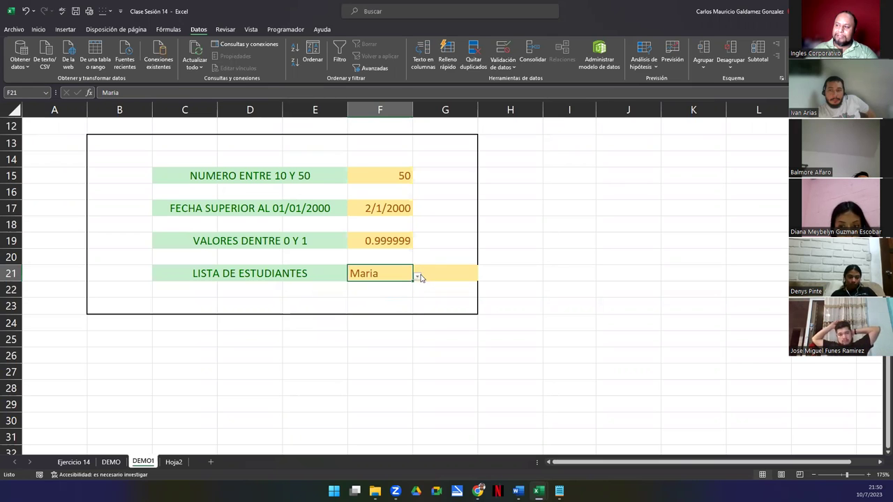
left_click(417, 277)
left_click(386, 274)
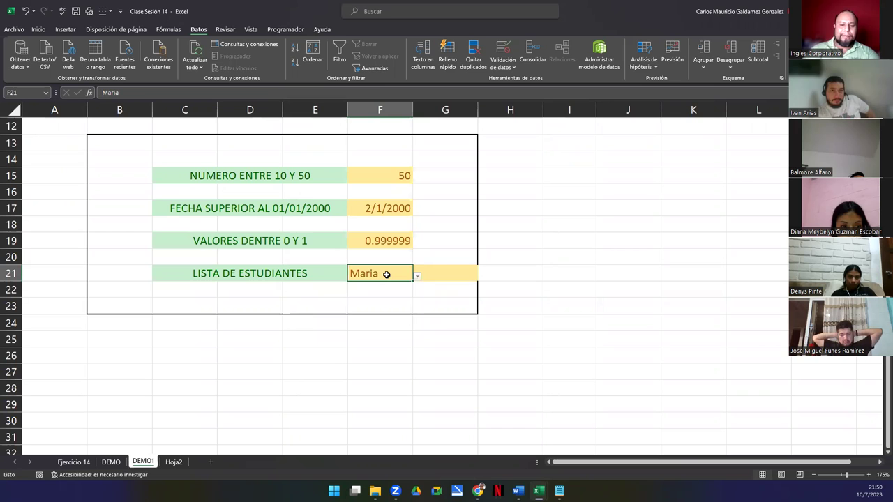
Step: Try entering a name that is not in the list in F21, cancel it, and choose the last name from the drop-down instead
type("Al")
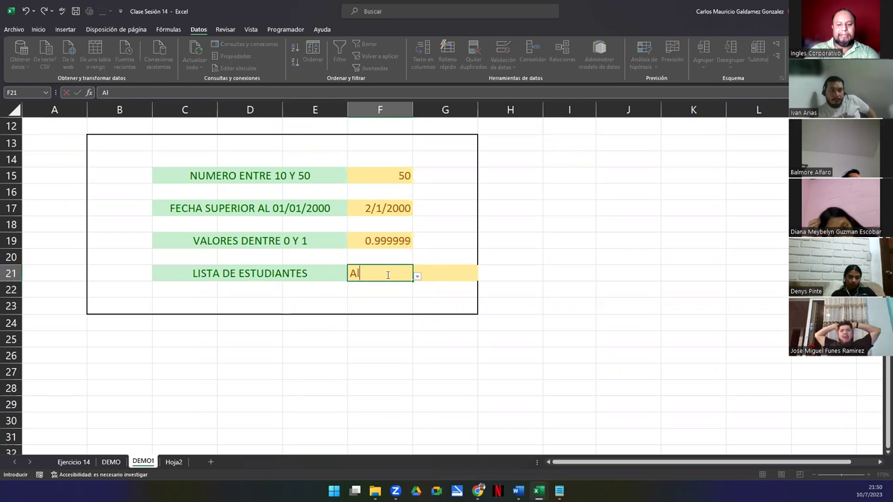
type("bertina")
key("Return")
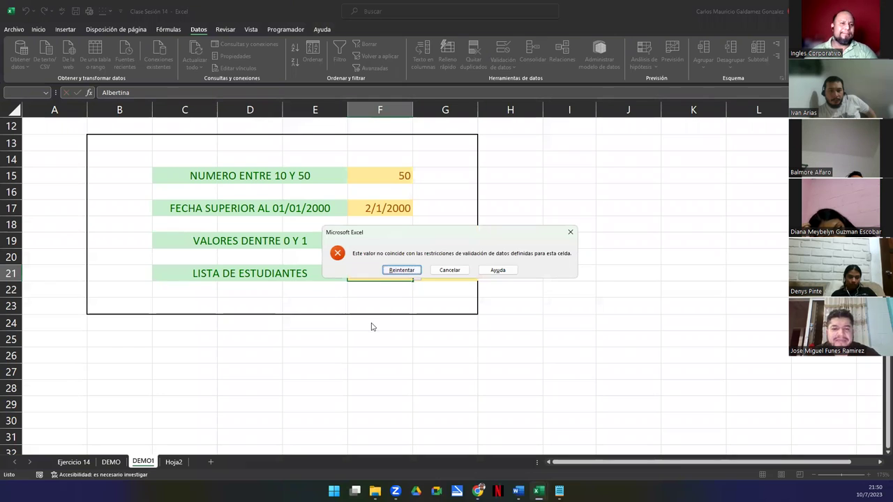
left_click(447, 273)
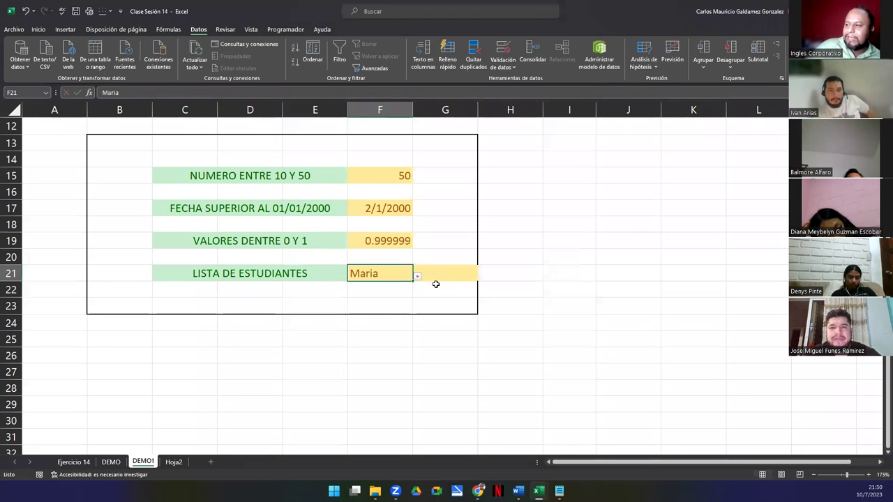
left_click(417, 278)
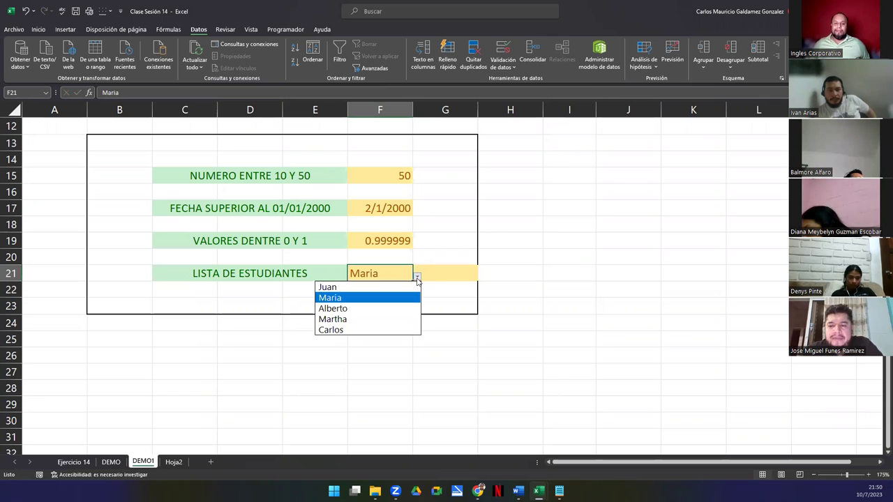
left_click(390, 330)
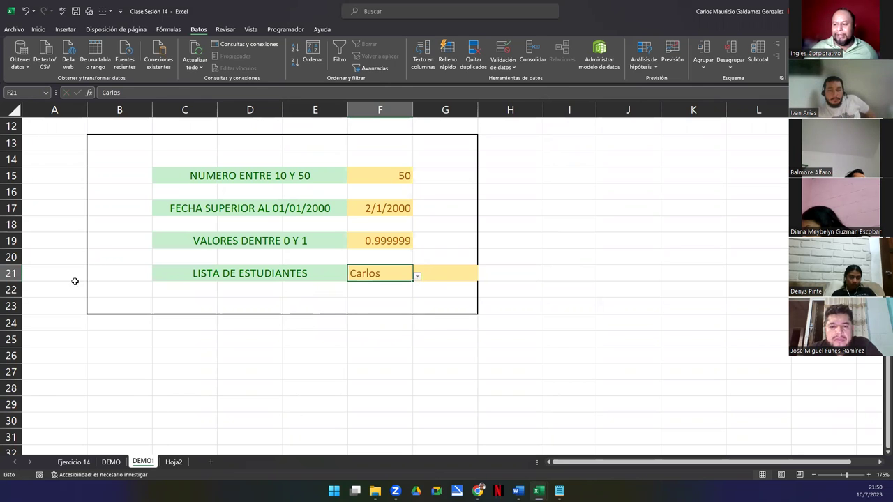
Step: Open the data validation settings for G21 and allow only values from a drop-down list (Lista)
left_click(443, 274)
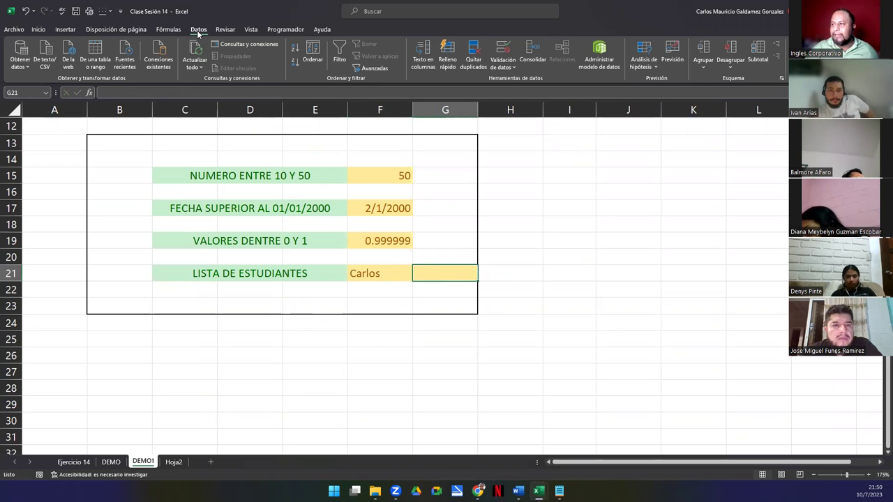
left_click(513, 54)
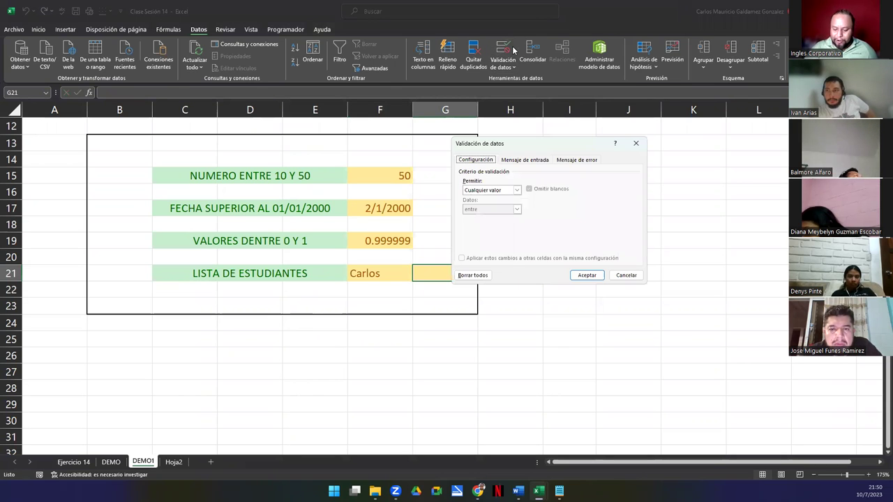
left_click(476, 194)
left_click(480, 219)
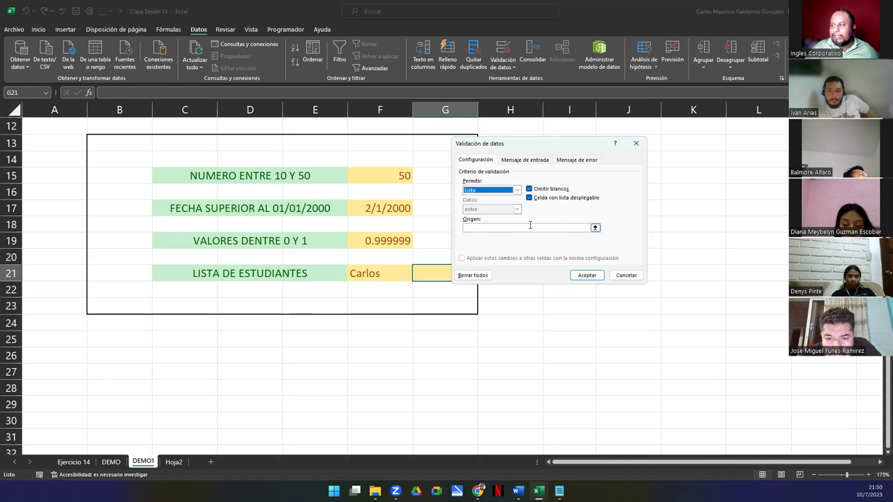
left_click(530, 227)
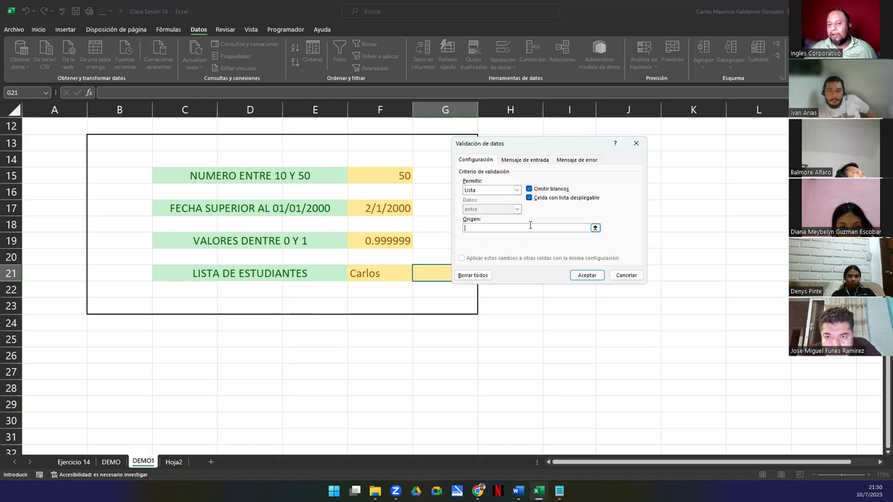
Step: Apply the G21 list rule with source =Hoja2!$A$1:$A$7, and test it by choosing the third name from the drop-down
left_click(596, 228)
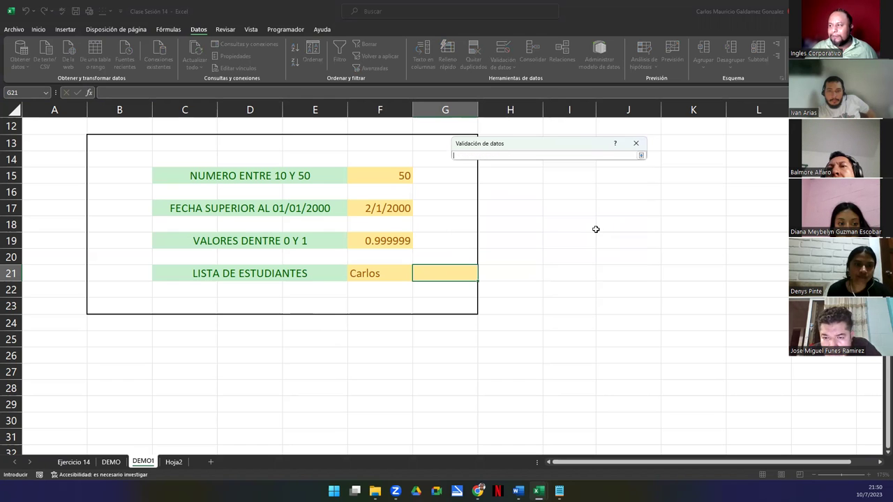
left_click(174, 463)
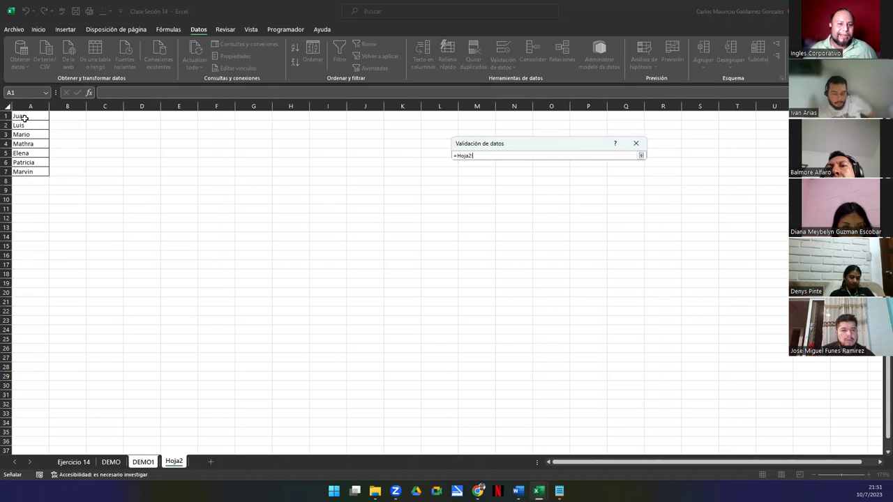
left_click_drag(26, 115, 33, 173)
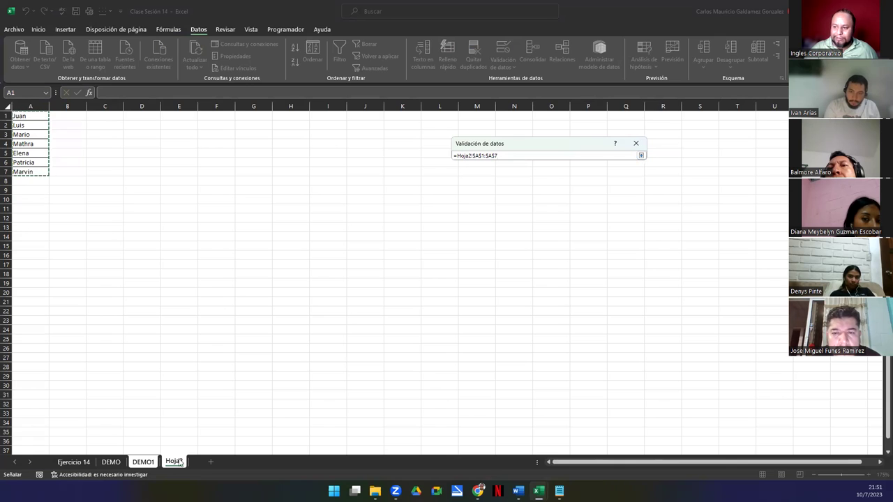
left_click_drag(473, 155, 498, 156)
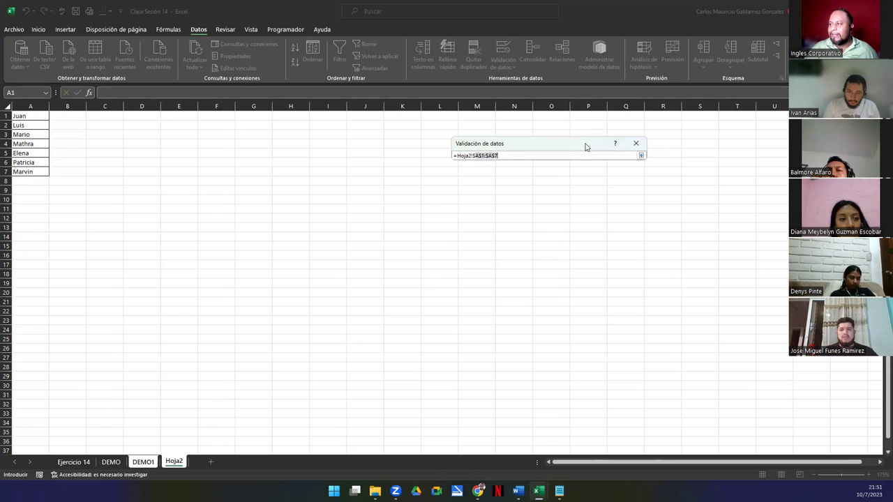
left_click(641, 156)
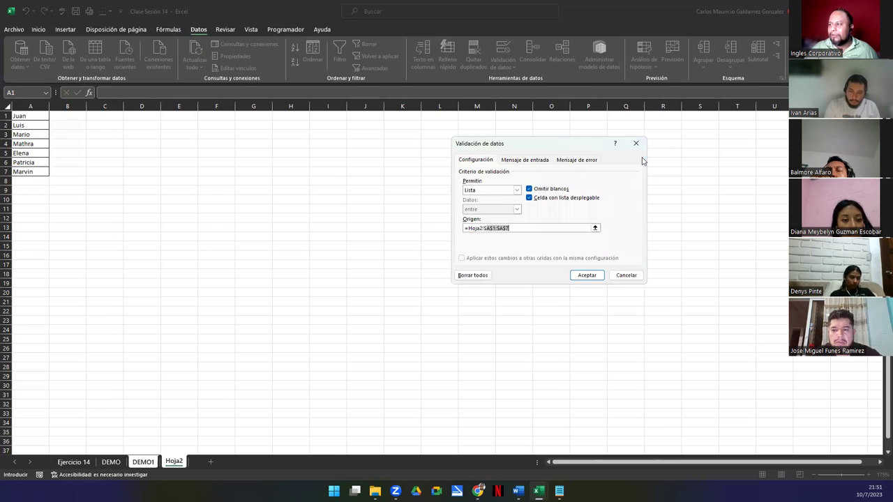
left_click(524, 229)
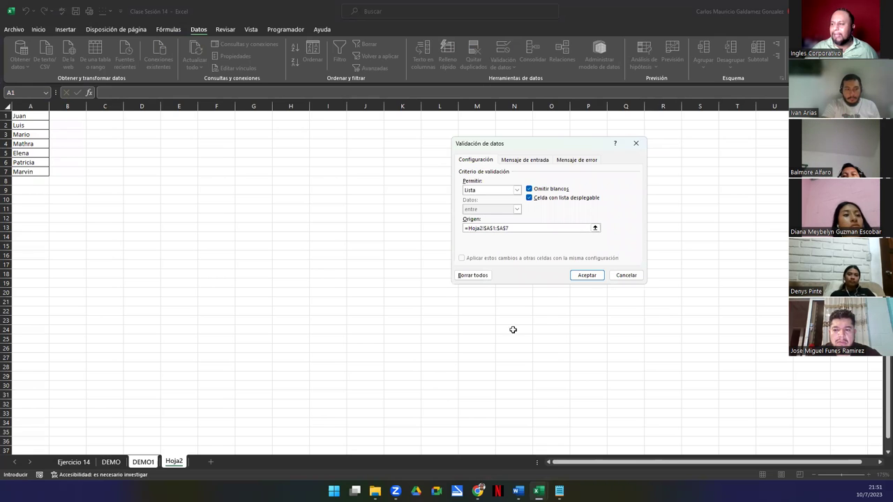
left_click(587, 276)
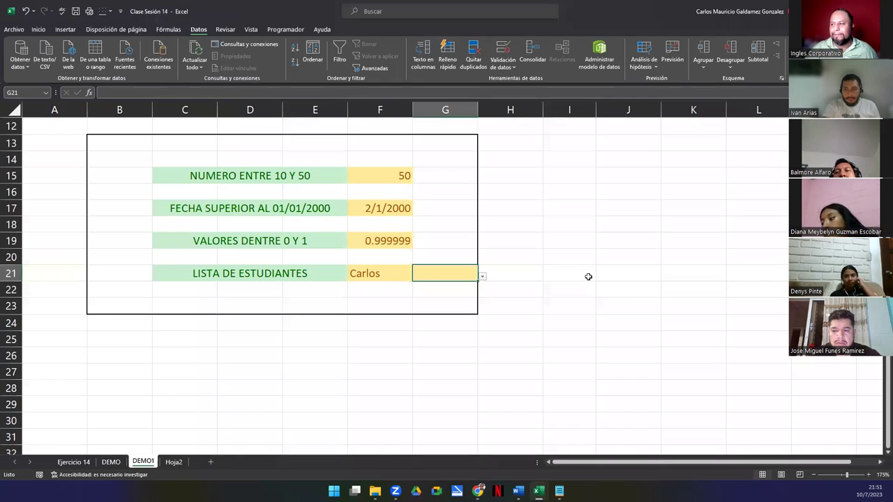
left_click(483, 277)
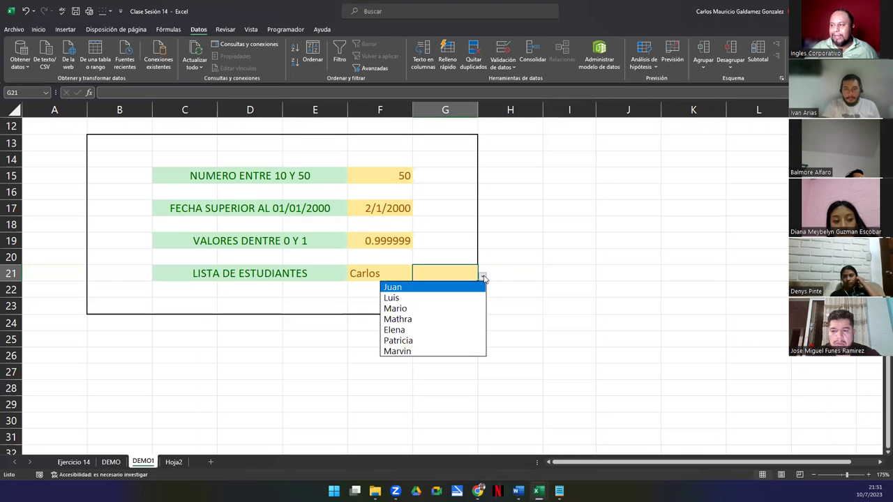
left_click(445, 309)
Step: Compare the list sources in the validation settings of F21 and G21, including the referenced range on Hoja2
left_click(370, 276)
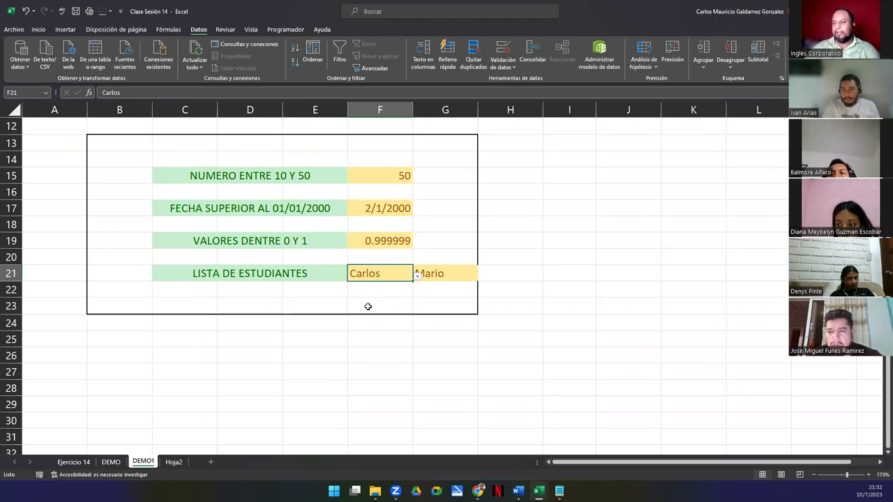
left_click(504, 50)
left_click(595, 229)
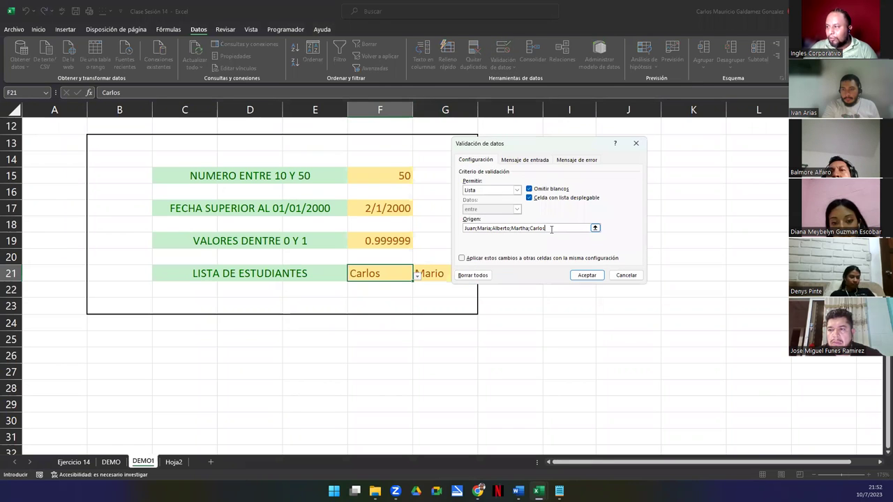
key("Escape")
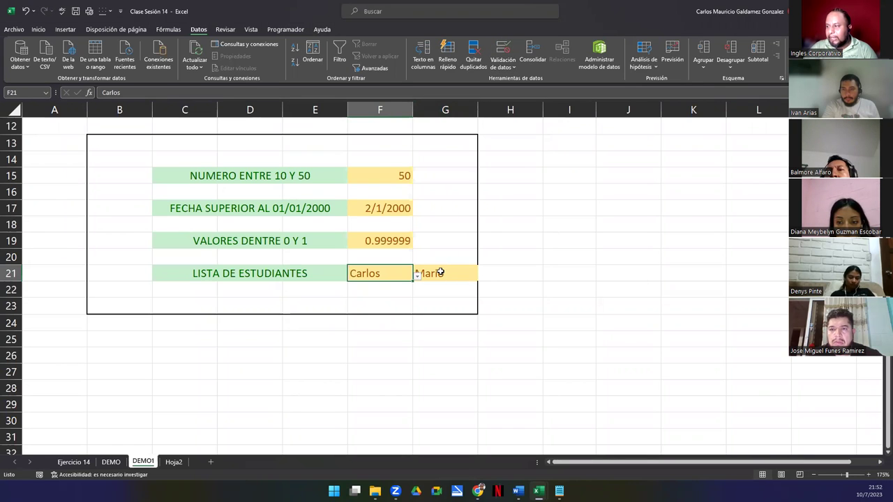
left_click(443, 273)
left_click(503, 49)
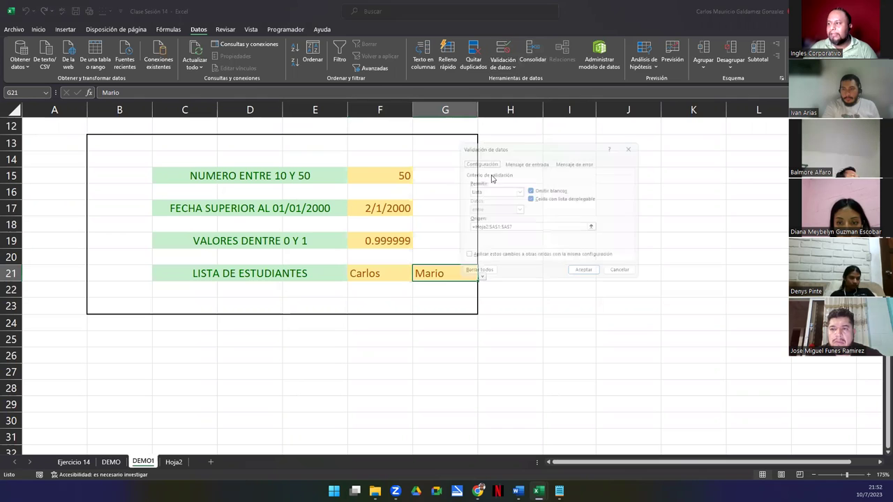
left_click(524, 227)
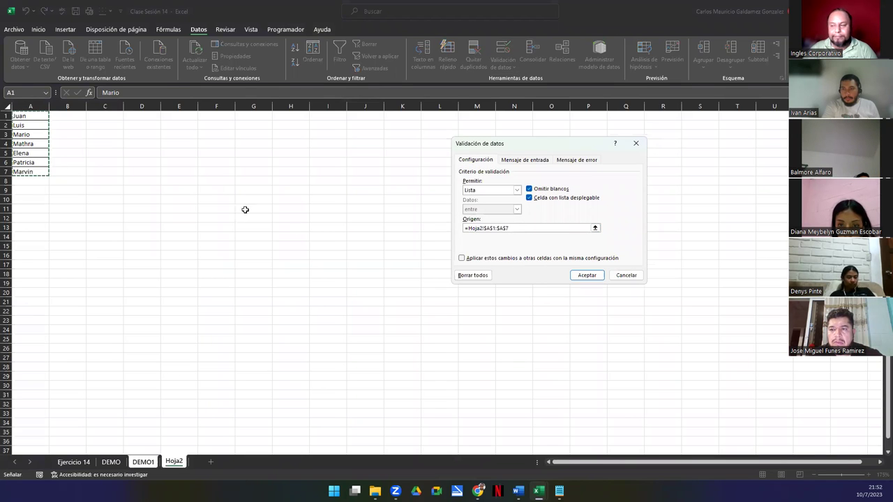
left_click(595, 227)
left_click(642, 155)
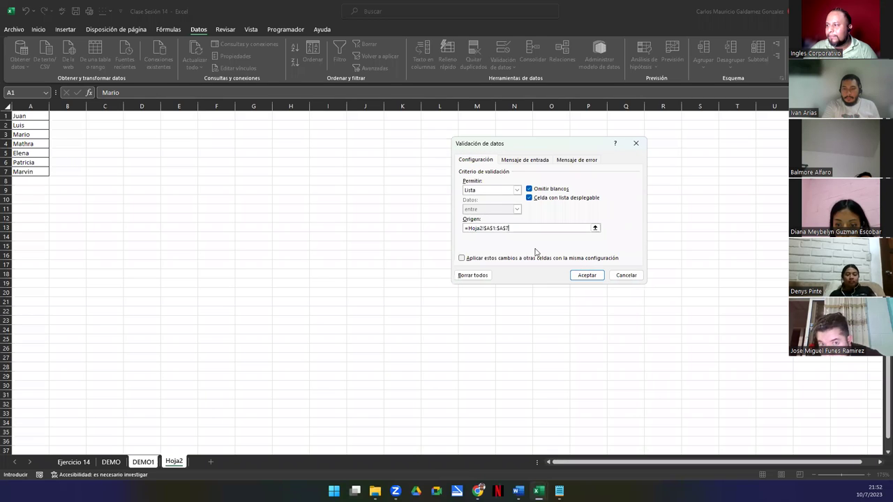
Step: Return to DEMO1, correct the stray trailing character in G21's list source, and accept the validation settings
left_click(134, 463)
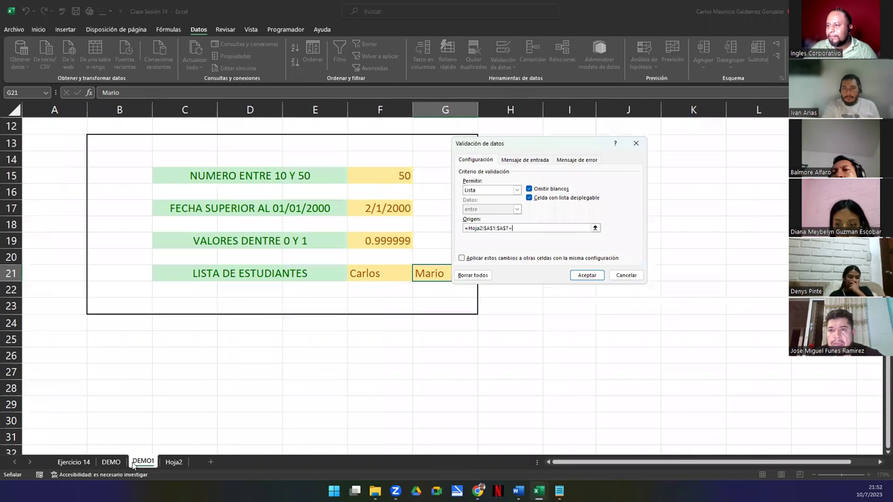
left_click(587, 277)
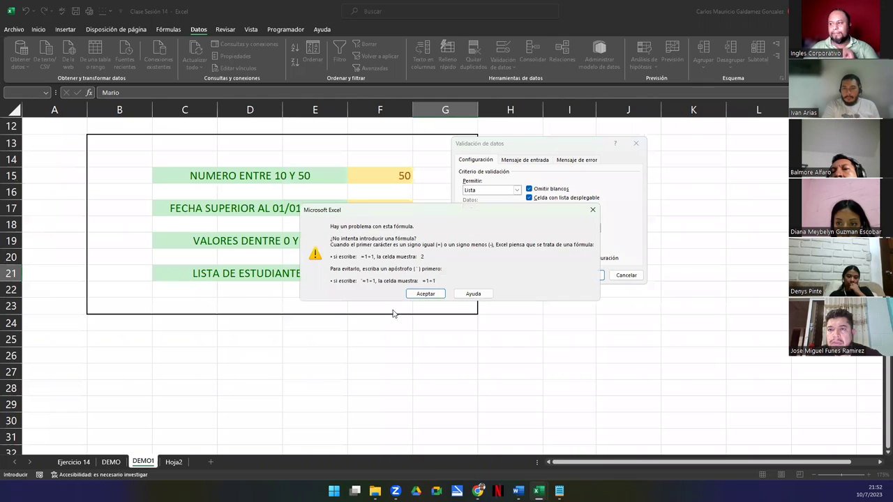
left_click(437, 295)
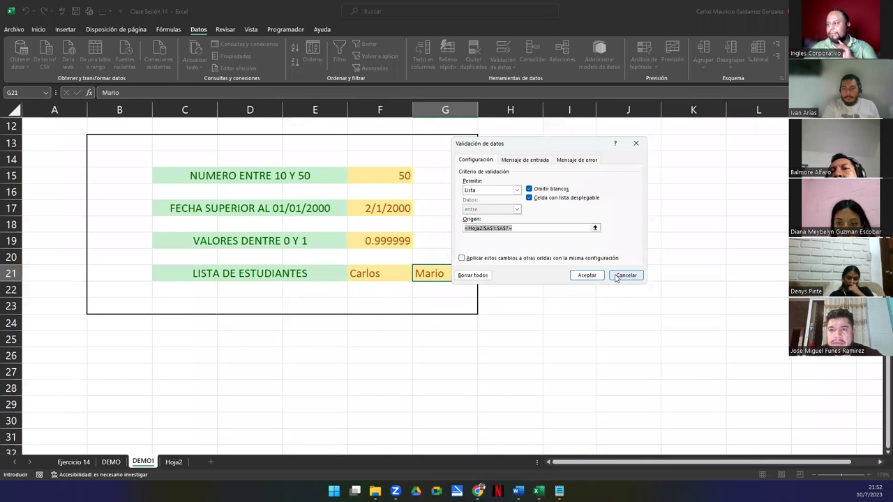
left_click(519, 229)
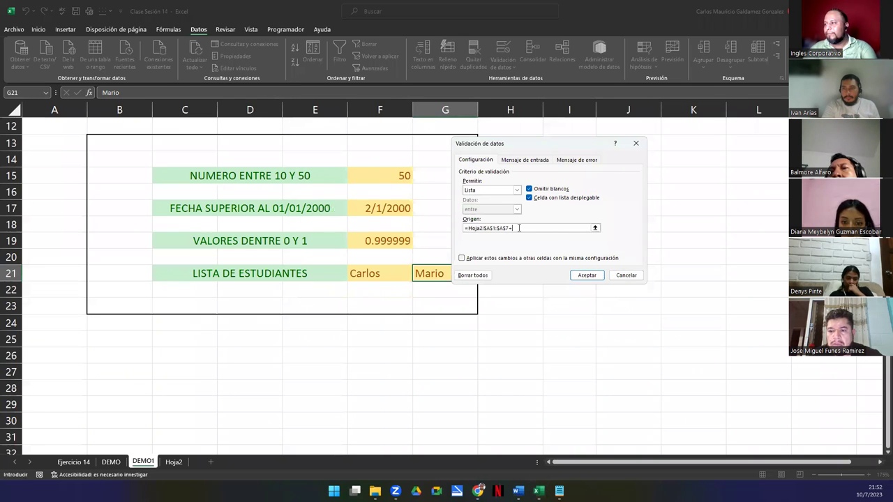
left_click(587, 275)
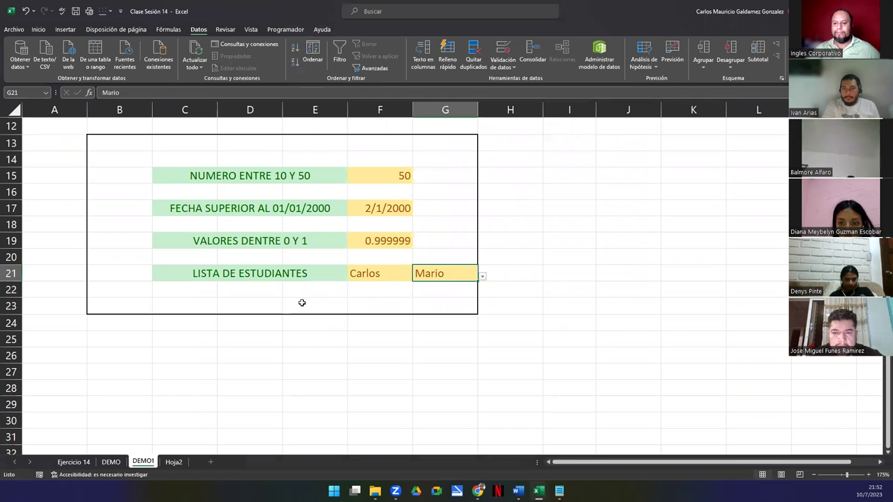
Step: Examine the Act1, Act2 and P.O. grades in E5:G11 of the student table on DEMO1
scroll(314, 312, "up", 4)
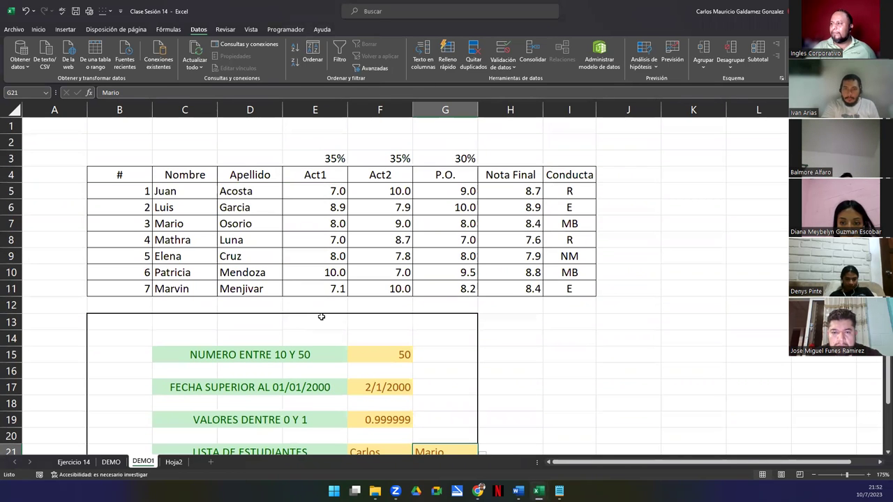
left_click(558, 319)
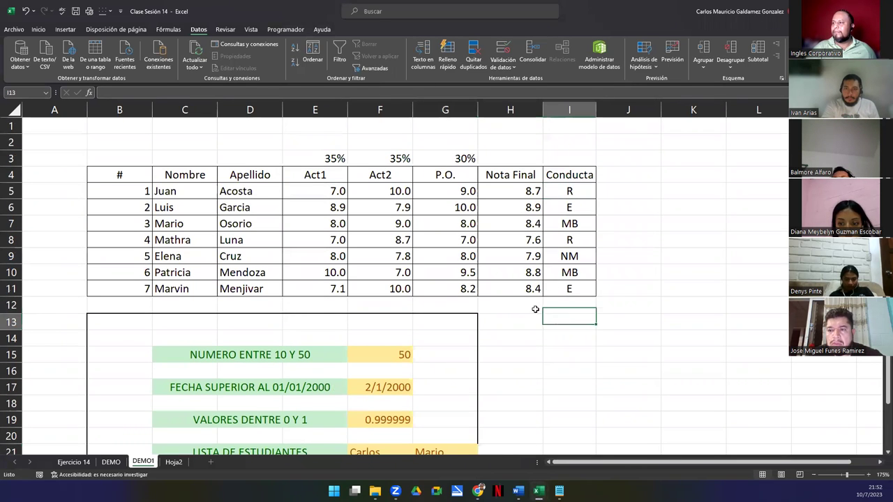
left_click(328, 197)
left_click_drag(329, 198, 473, 288)
left_click(560, 344)
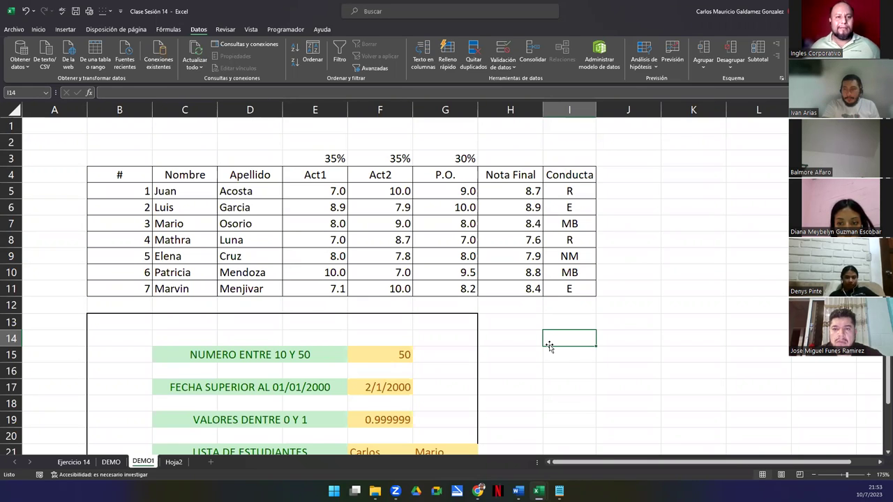
left_click(529, 355)
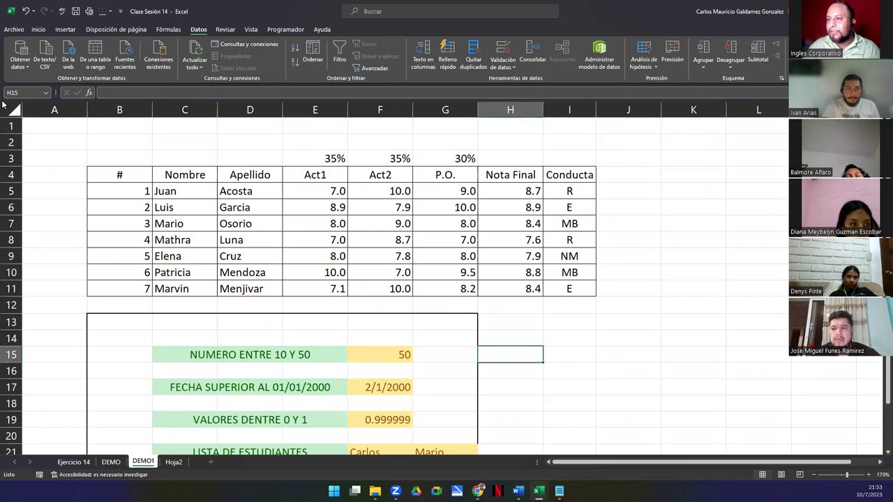
Step: Capture screen snips of the DEMO1 student table, including one with the Nota Final formula in H5 displayed
key("super+shift+s")
left_click_drag(509, 329, 615, 305)
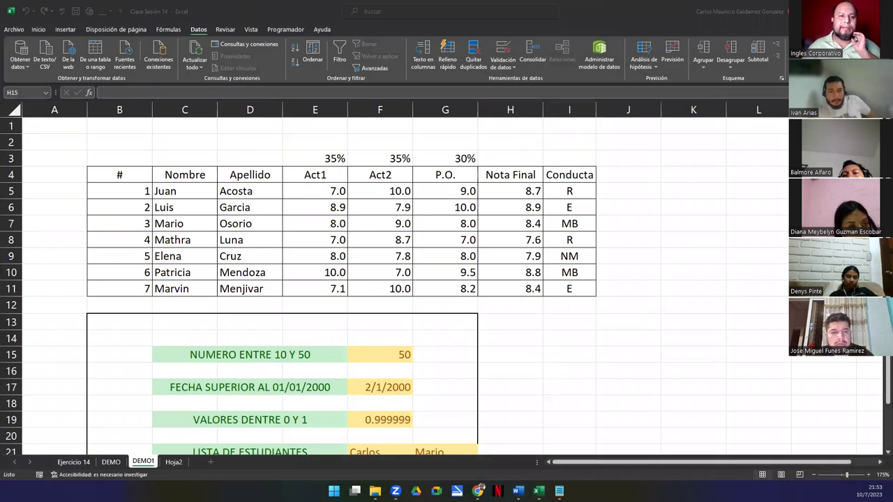
left_click(522, 194)
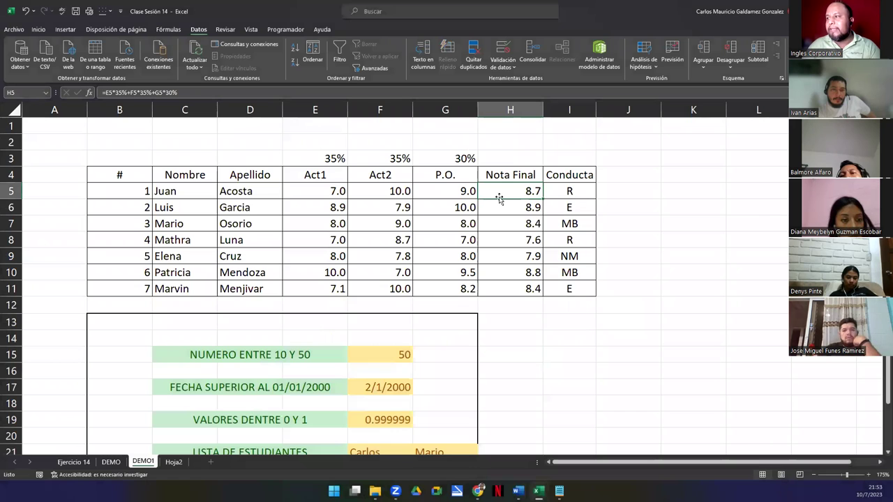
left_click_drag(497, 207, 501, 288)
double_click(494, 195)
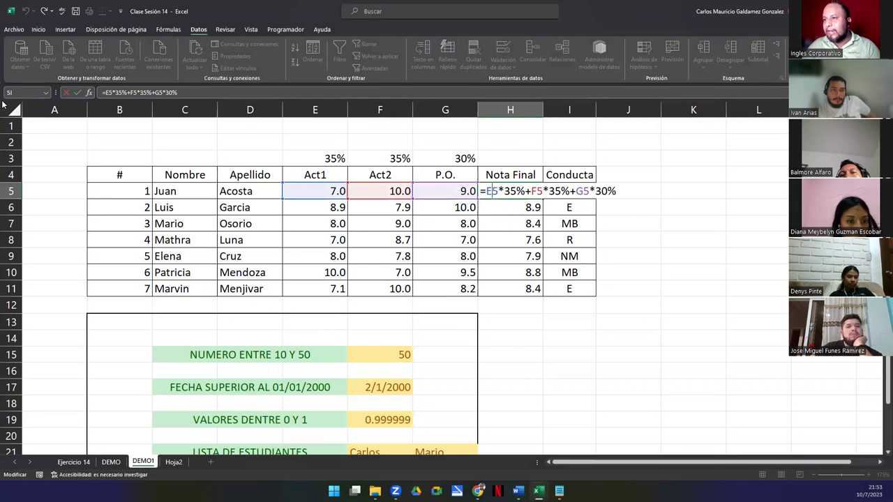
key("super+shift+s")
left_click_drag(3, 101, 661, 307)
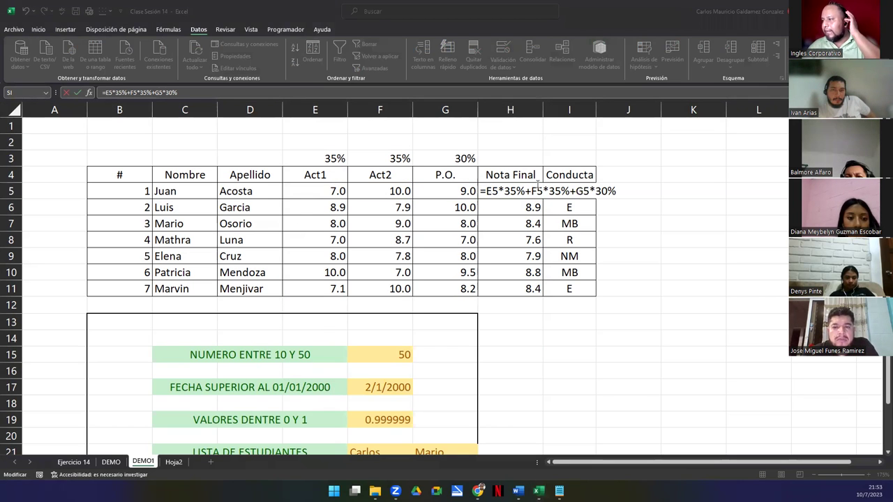
Step: Examine the weighted terms of the Nota Final formula in H5, and leave the formula as it is
left_click(489, 194)
left_click_drag(524, 193, 619, 190)
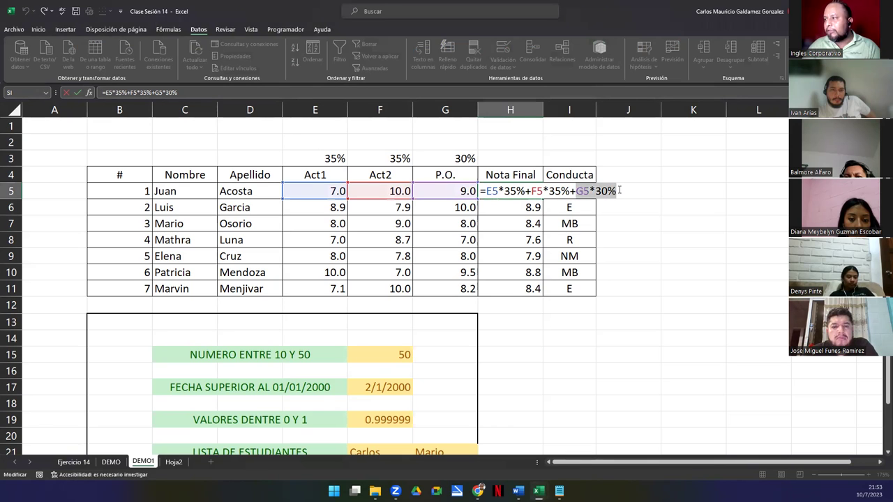
key("Tab")
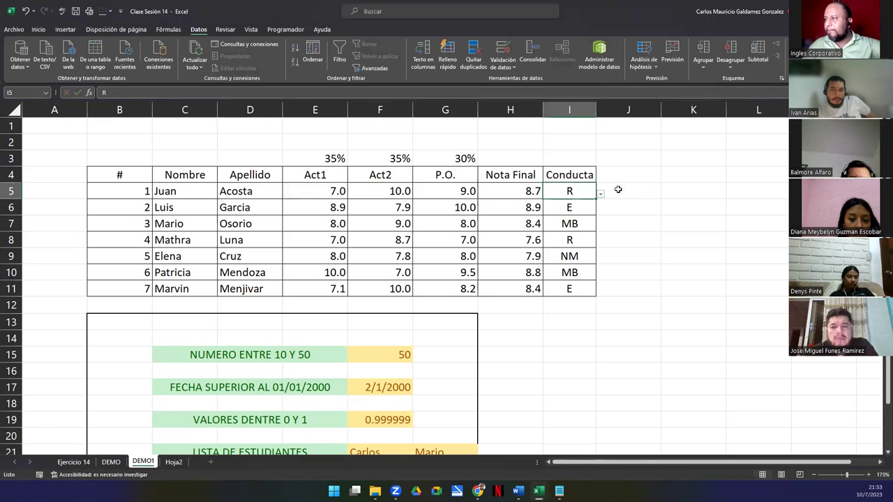
left_click(535, 191)
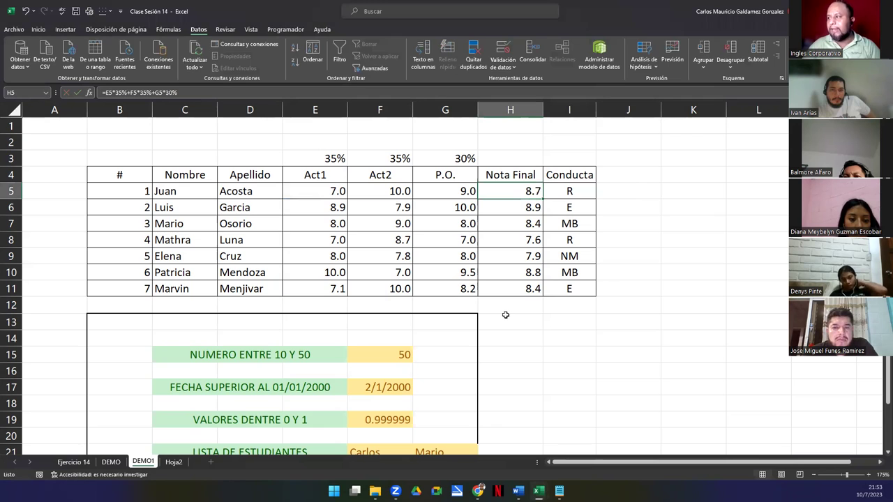
Step: Copy the MB grade from I7 to all the Conducta cells in I5:I11
left_click(571, 193)
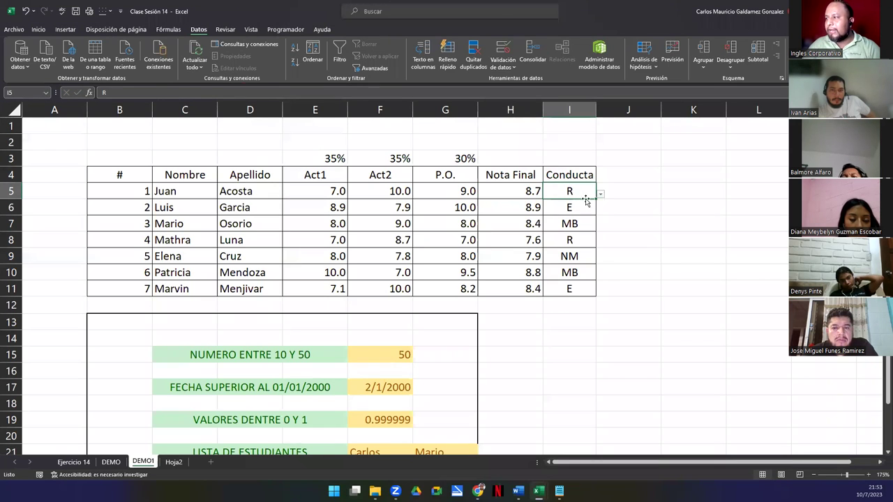
left_click(571, 224)
key("ctrl+c")
left_click(570, 190)
left_click_drag(568, 240, 569, 287)
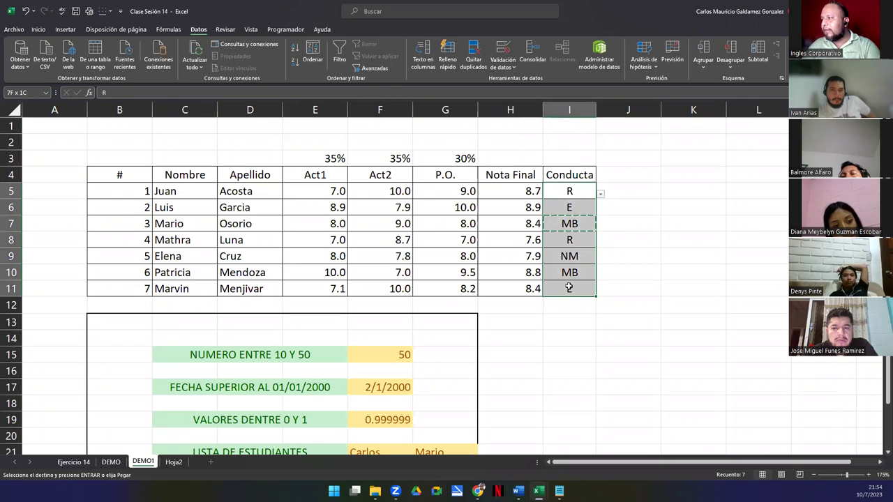
key("ctrl+v")
Step: Capture a screen snip of the Conducta option list open in I5, and choose NM for that cell
left_click(579, 195)
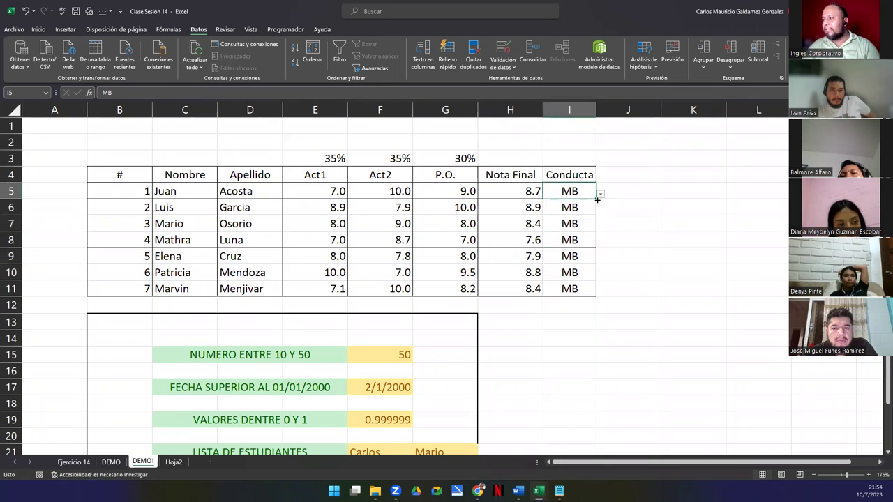
left_click(600, 194)
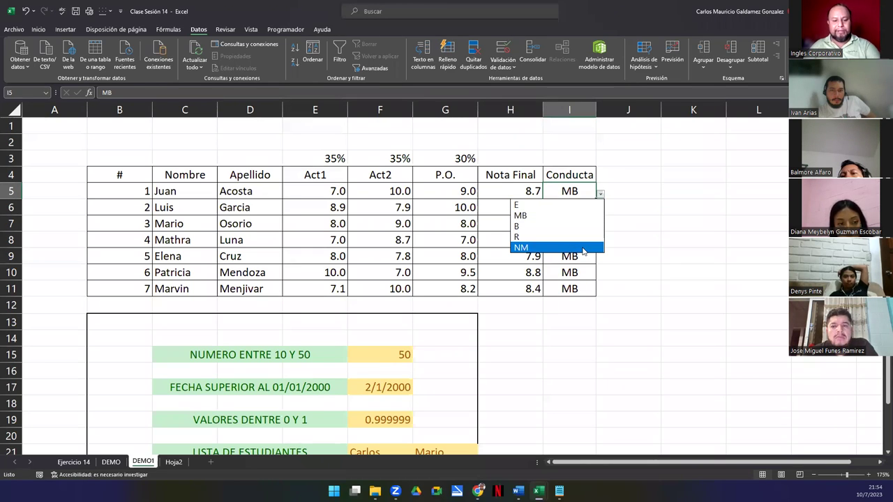
key("super+shift+s")
left_click_drag(2, 99, 613, 309)
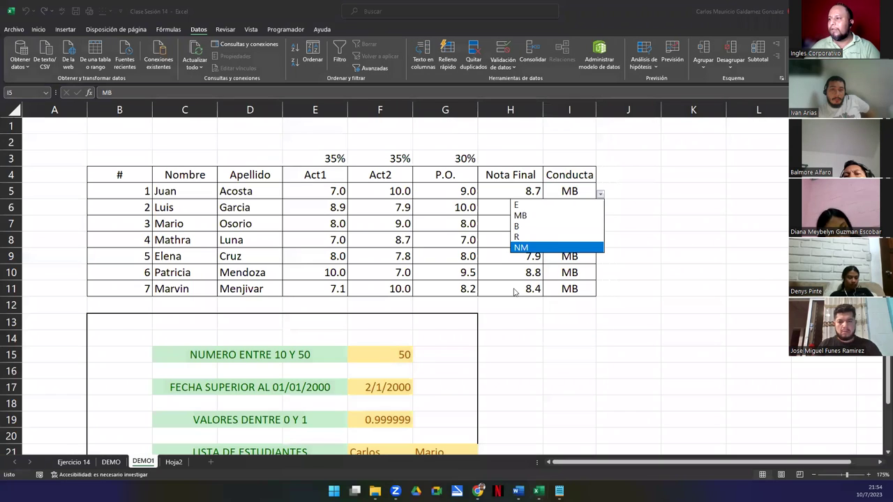
key("Return")
Step: Capture a screen snip of the decimal 0-to-10 validation settings for the grades in E5:G11, and close the settings without changes
left_click(301, 193)
left_click_drag(300, 191, 431, 288)
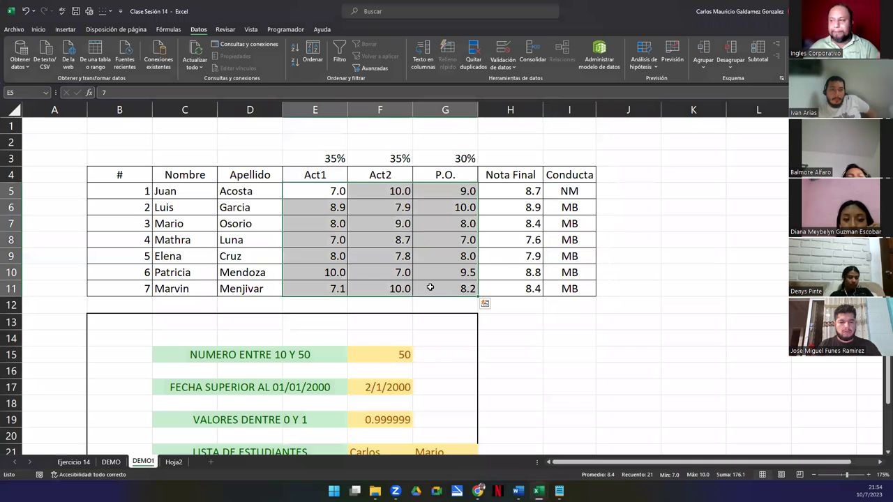
left_click(360, 245)
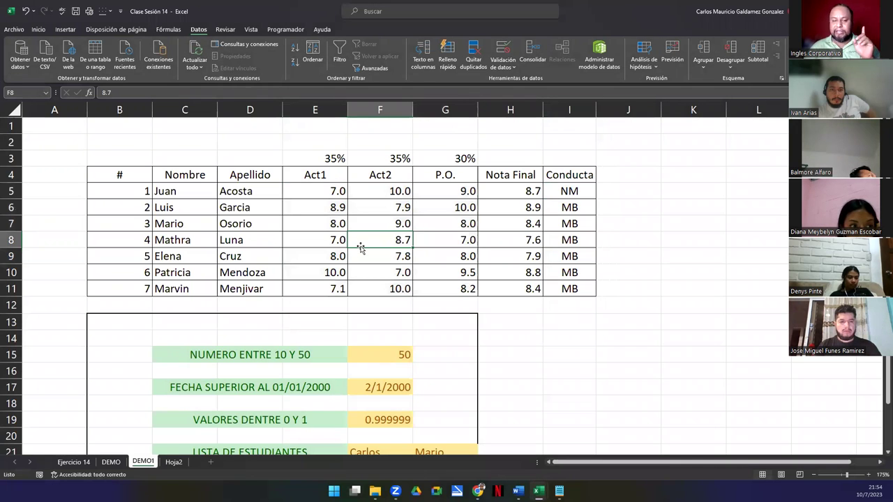
left_click_drag(305, 193, 426, 290)
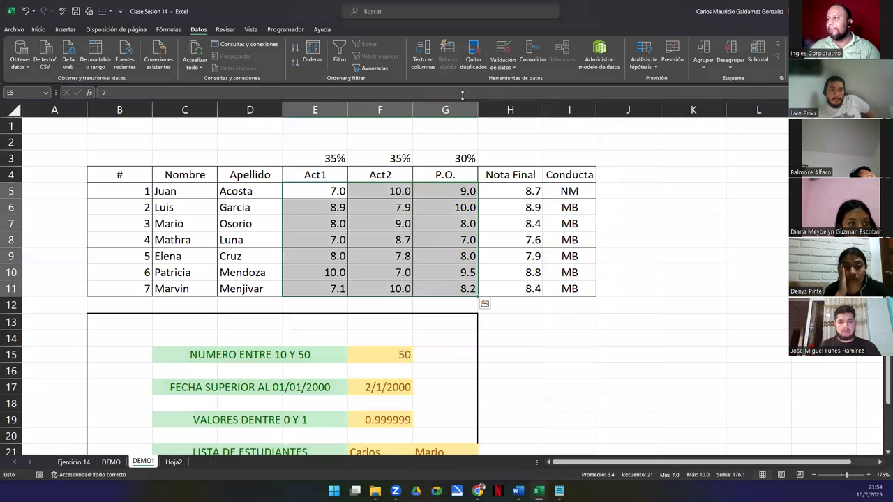
left_click(503, 49)
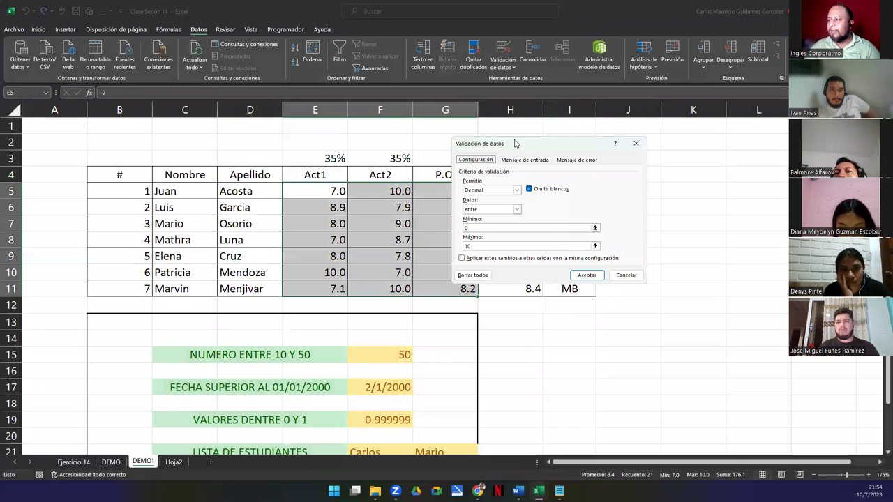
left_click_drag(516, 143, 543, 163)
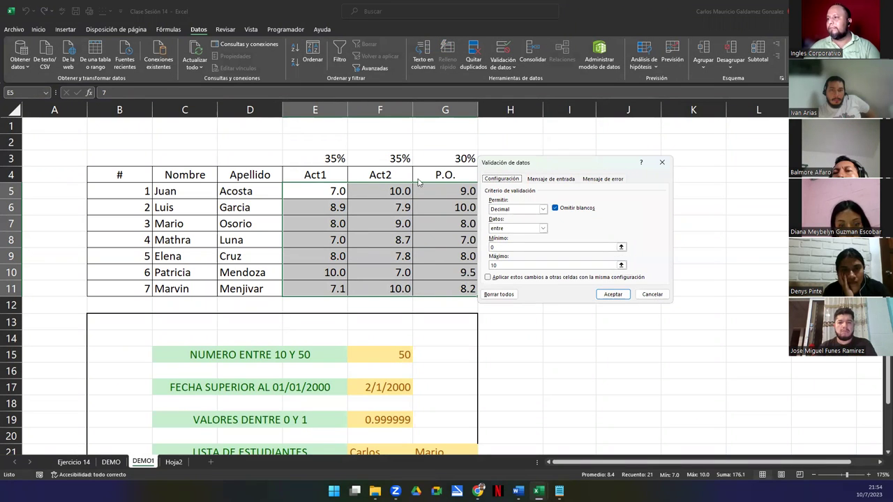
key("super+shift+s")
left_click_drag(279, 96, 692, 316)
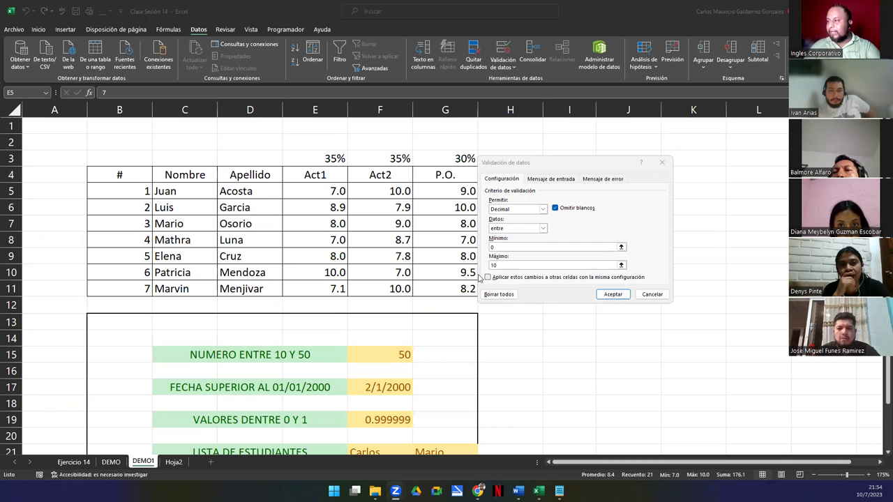
left_click(650, 294)
Step: Test the grade validation by trying 11 in F8 and -5 in F9, and cancel both entries
left_click(377, 245)
type("11")
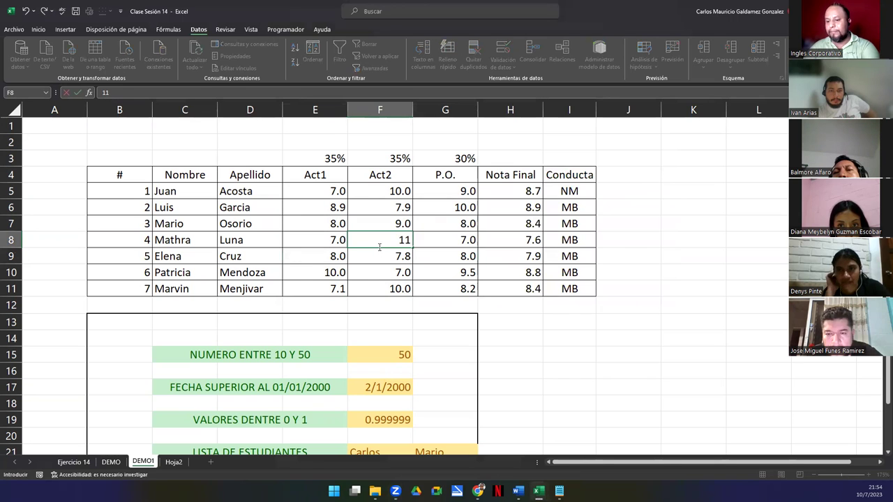
key("Return")
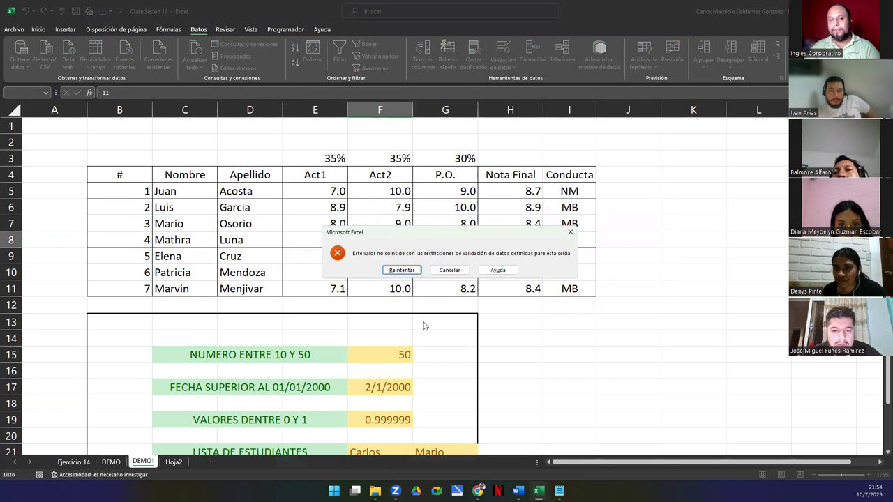
left_click(449, 270)
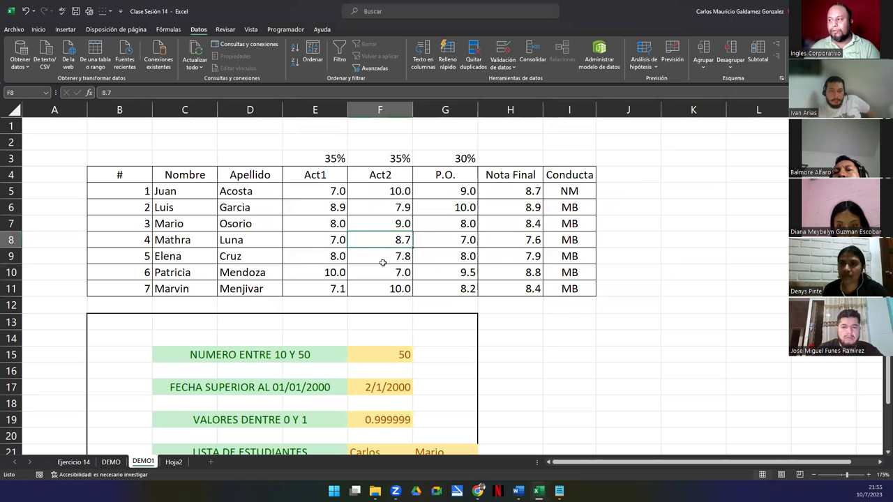
left_click(384, 261)
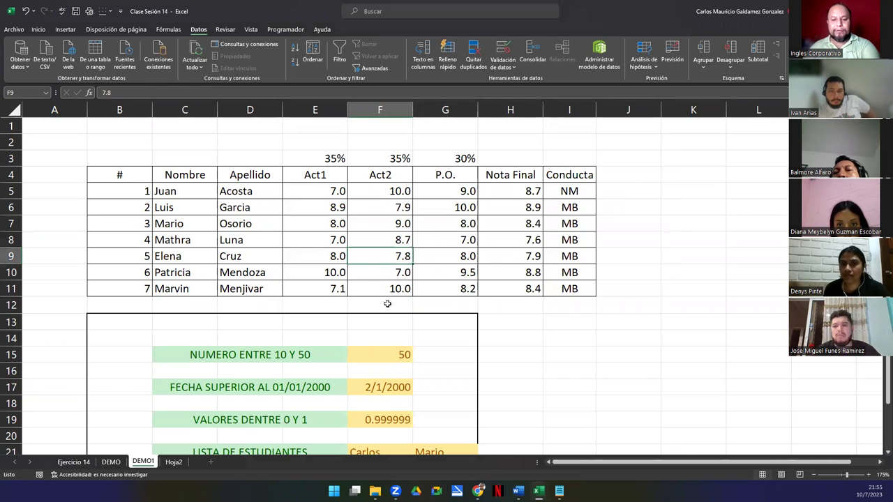
type("-5")
key("Return")
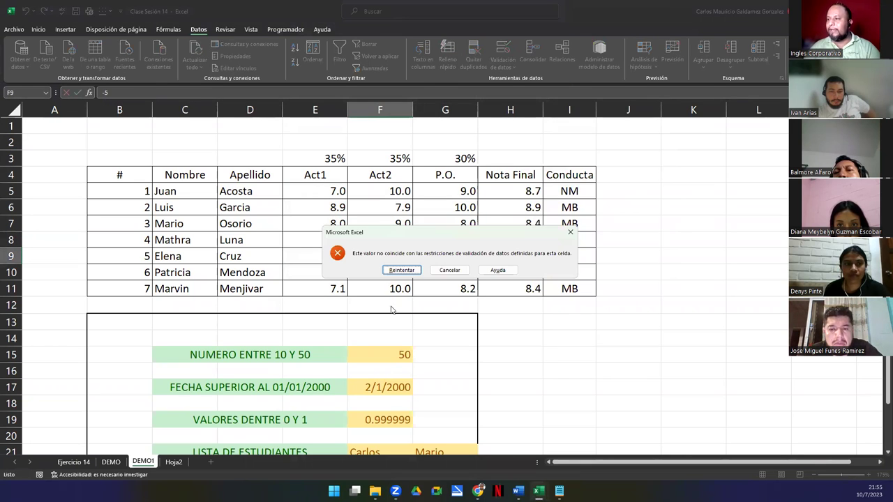
left_click(448, 272)
Step: Test the lower limit of the grade range by entering 0 in E5, and undo the entry
left_click_drag(329, 192, 451, 289)
left_click(321, 190)
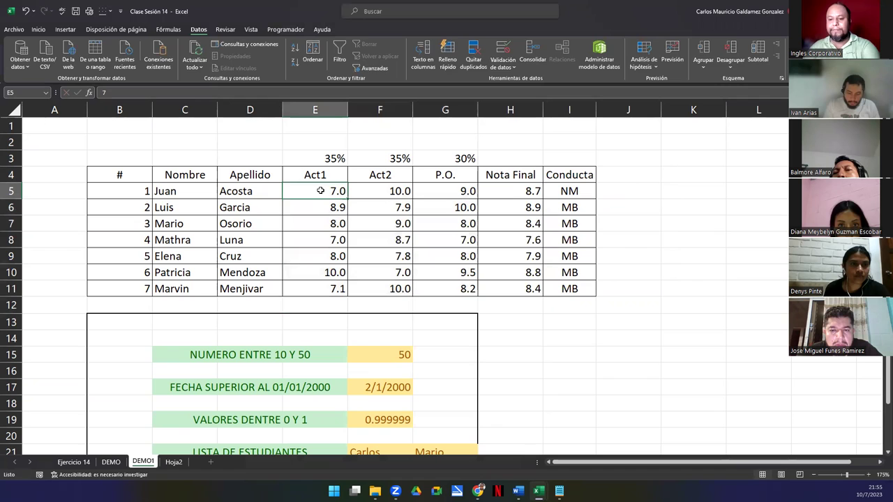
type("0")
left_click(379, 195)
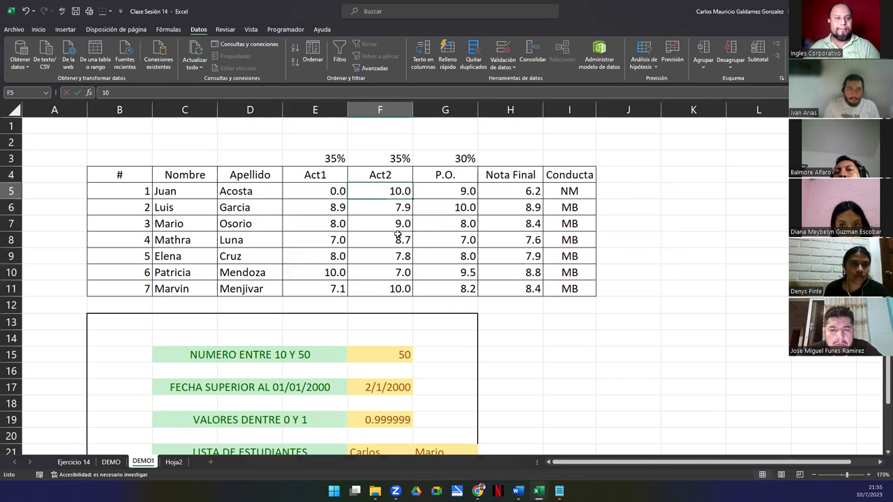
key("ctrl+z")
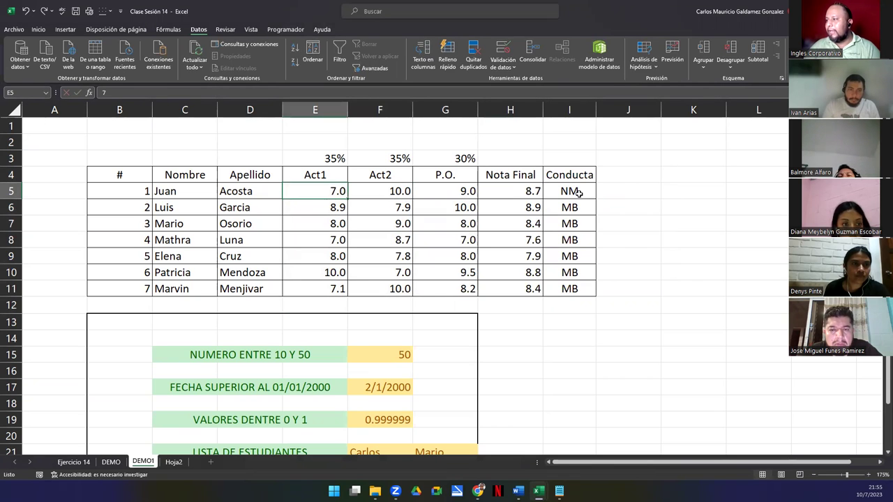
Step: Replace the Conducta grade in I5 with a copy of the MB value from I6
left_click(579, 193)
left_click(585, 203)
key("ctrl+c")
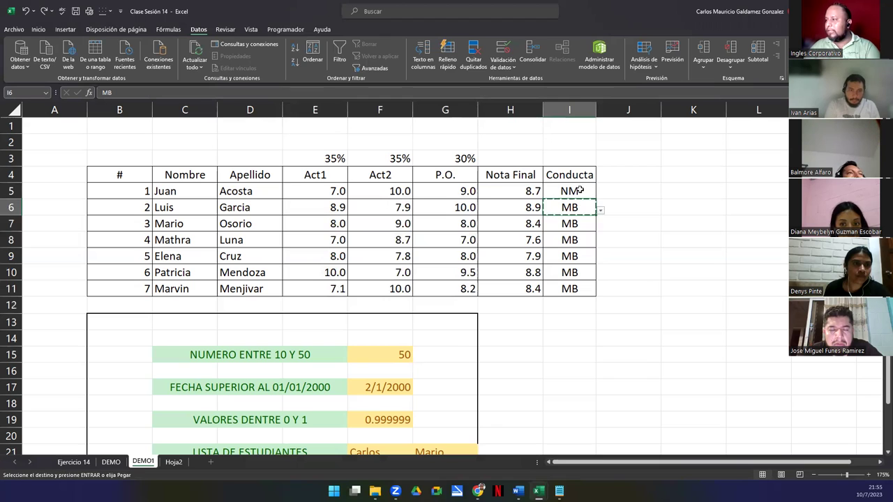
left_click(580, 190)
key("ctrl+v")
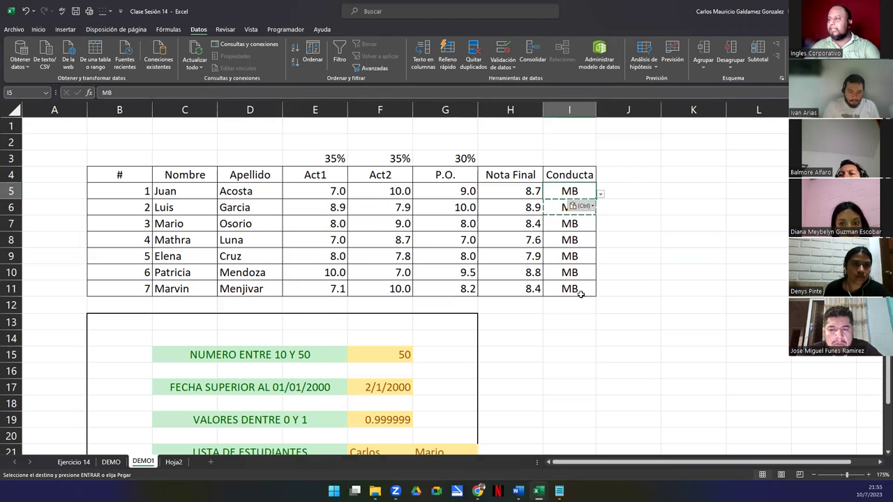
key("Escape")
Step: Review the list source in the validation settings of the Conducta cells I5:I11, and accept the settings
left_click_drag(317, 189, 462, 291)
left_click_drag(568, 191, 567, 289)
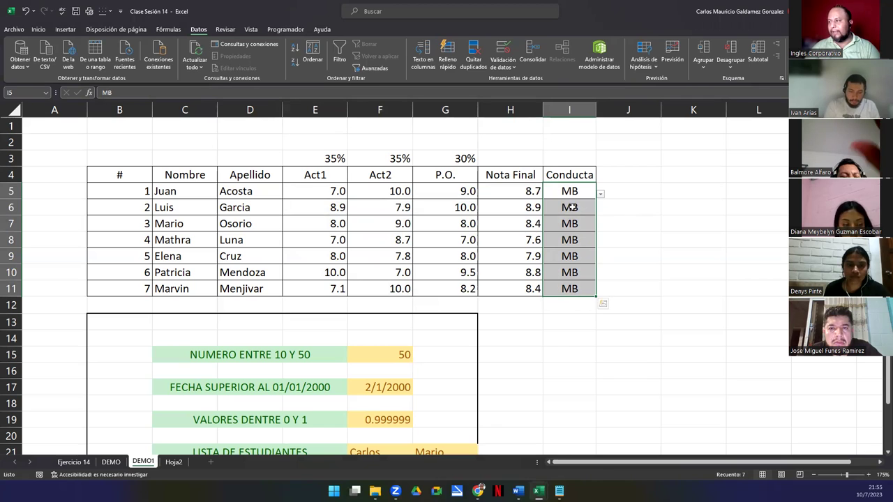
left_click(504, 49)
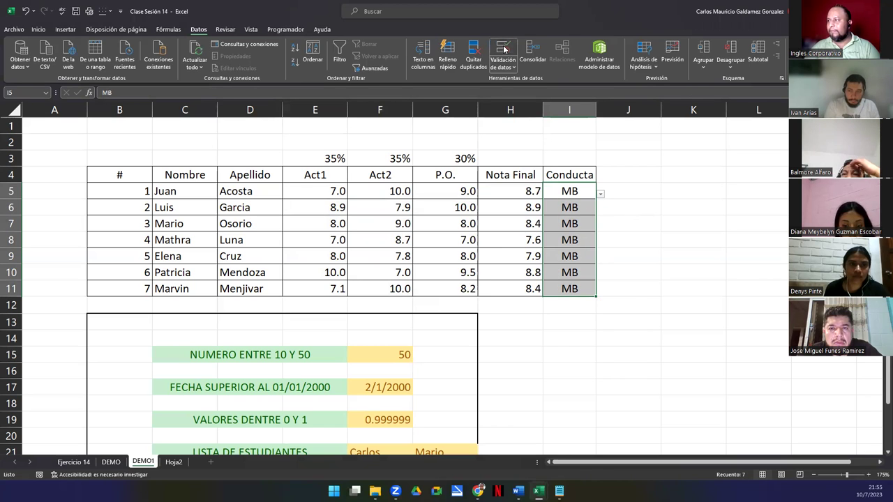
left_click(526, 248)
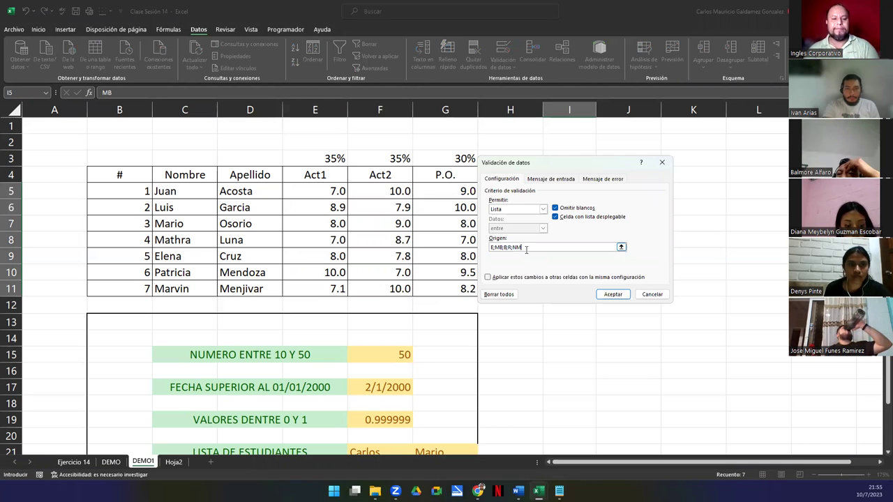
key("Return")
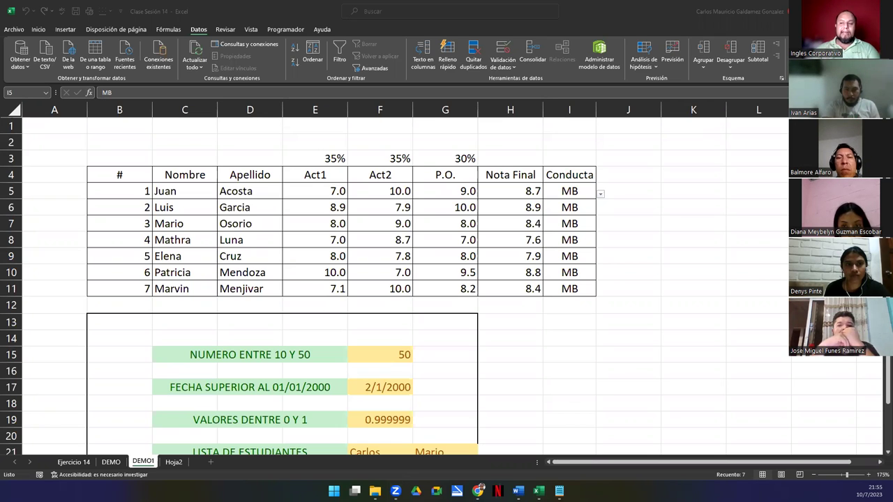
Step: Highlight the whole student table in B3:I11, followed by the grades in E5:G11, to review the exercise
left_click_drag(136, 159, 573, 293)
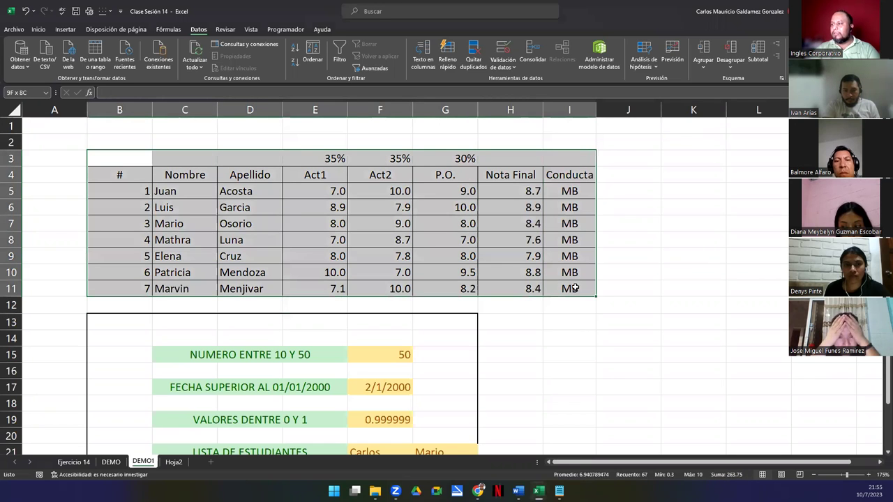
left_click_drag(316, 194, 444, 287)
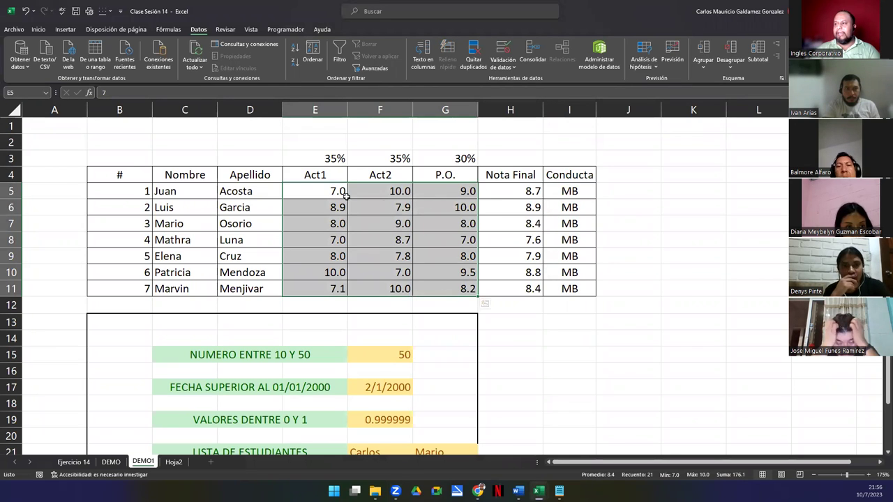
left_click_drag(323, 192, 431, 286)
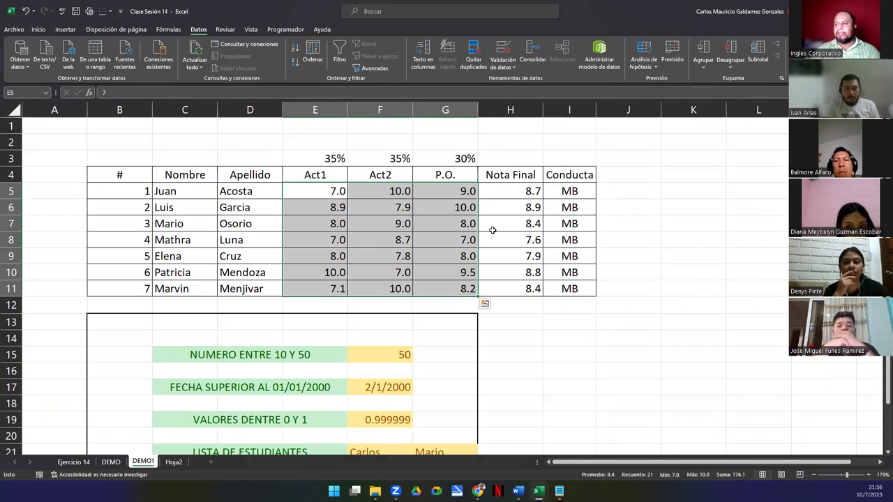
Step: Fill the grades in E5:G11 and the Conducta cells I5:I11 with the same medium green theme color
left_click(39, 29)
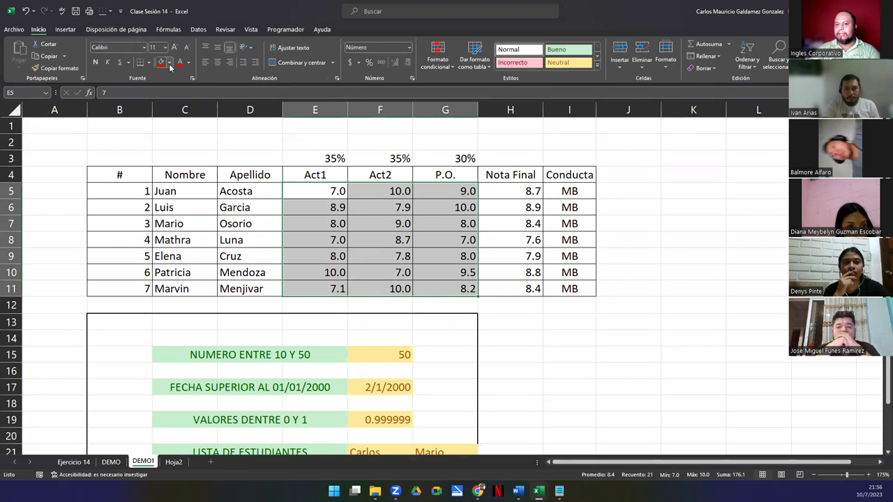
left_click(168, 62)
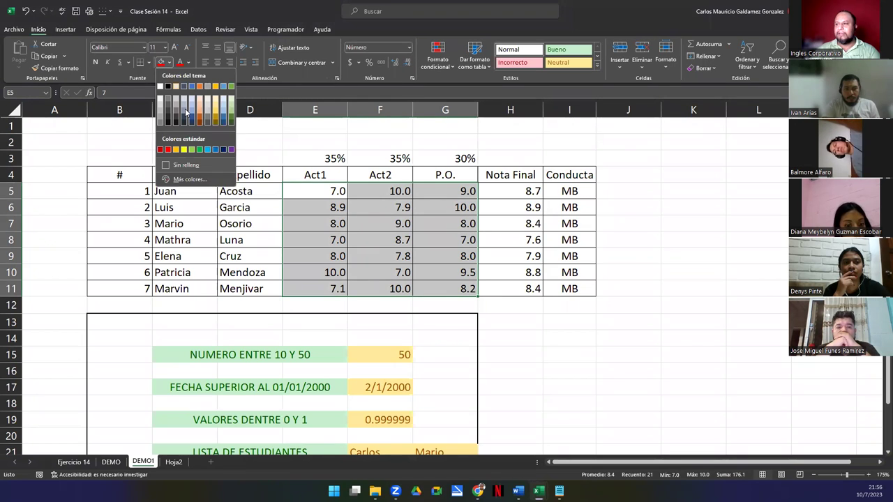
left_click(231, 115)
left_click_drag(569, 191, 570, 288)
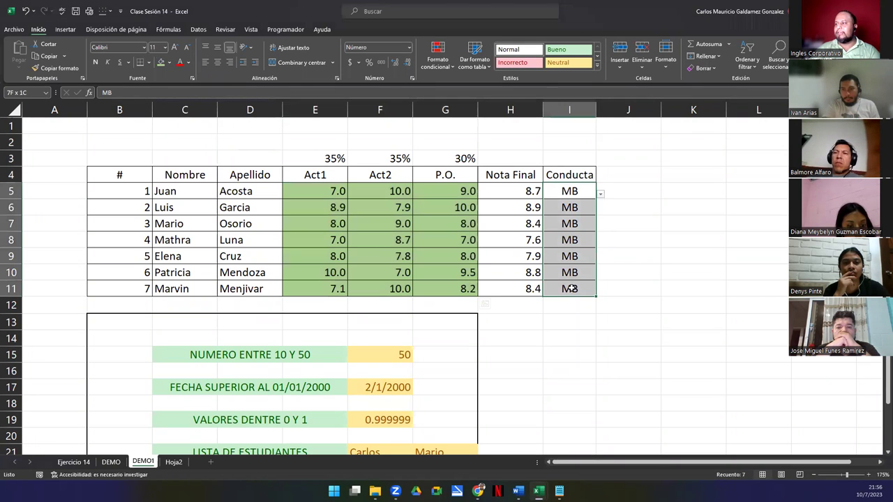
left_click(161, 62)
Step: Review the data validation settings of the grades in E5:G11, and close them without changes
left_click(379, 239)
left_click_drag(327, 195, 439, 288)
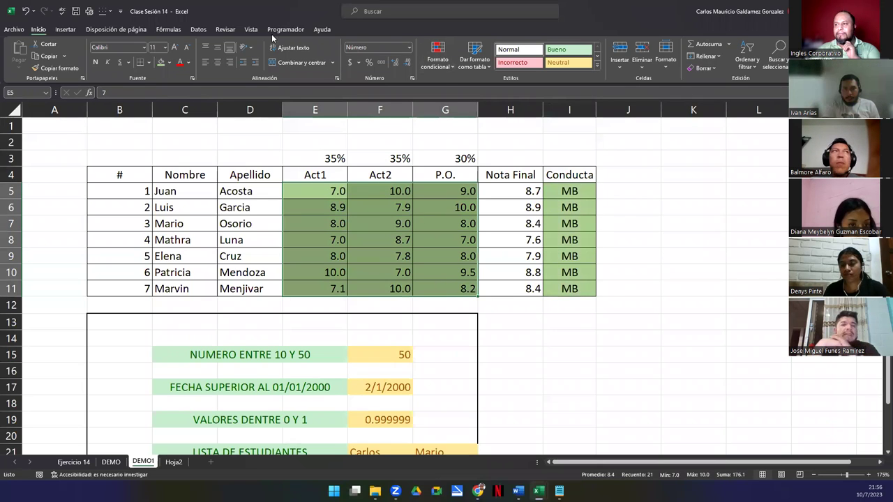
left_click(199, 29)
left_click(503, 50)
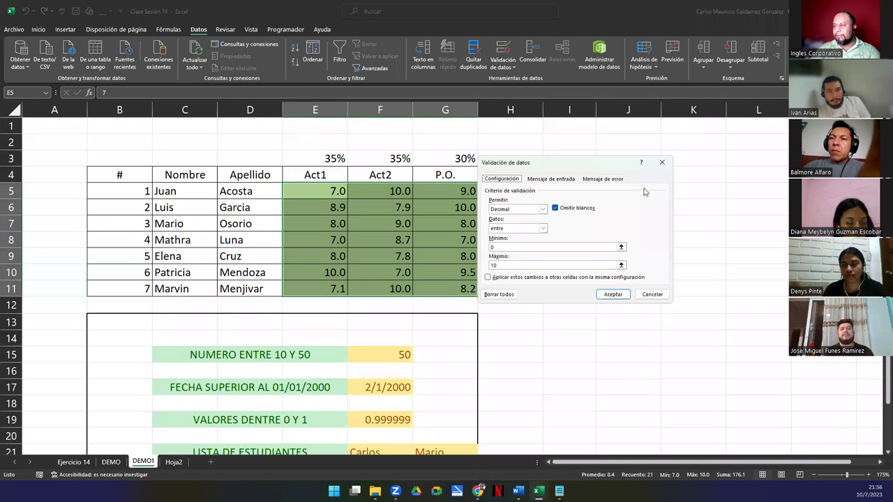
left_click(661, 163)
Step: Review the list validation of the Conducta cells I5:I11 and the weighted Nota Final formula in H5
left_click_drag(569, 192, 576, 287)
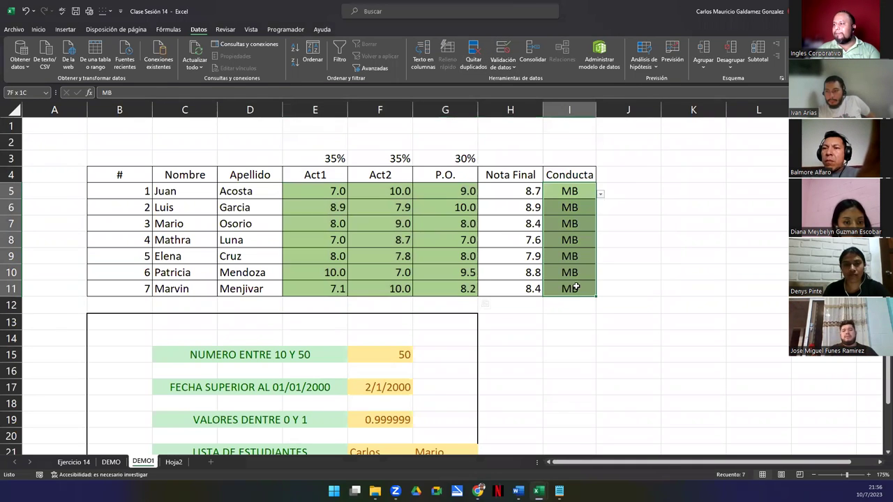
left_click(502, 51)
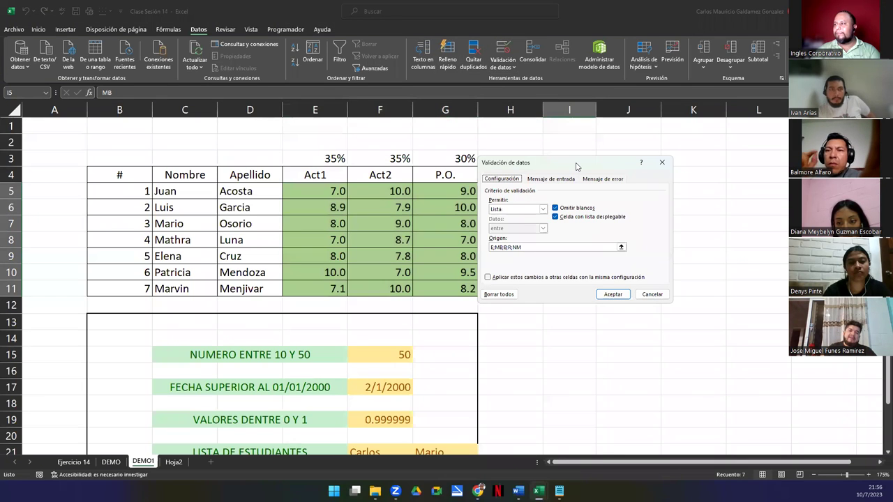
left_click_drag(577, 165, 687, 166)
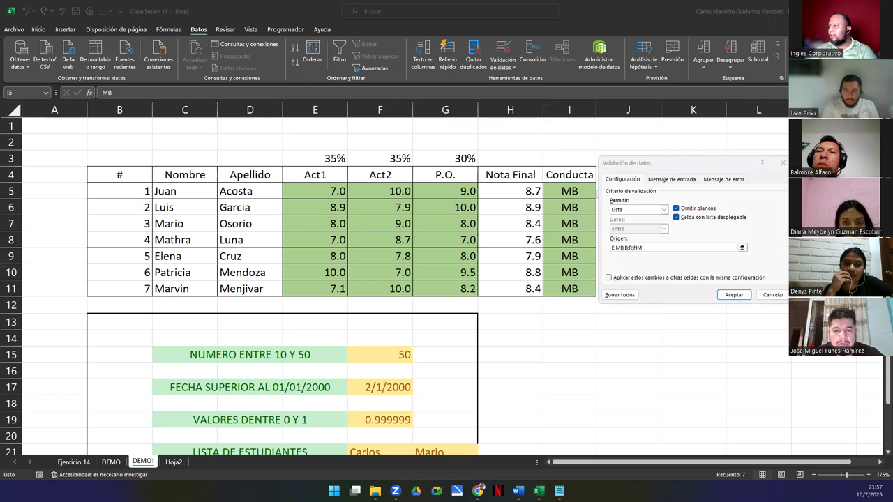
left_click(773, 295)
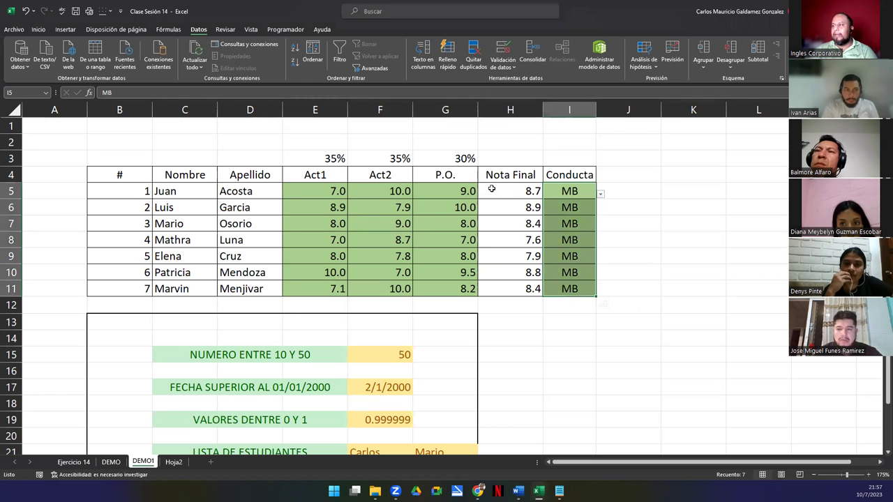
double_click(492, 188)
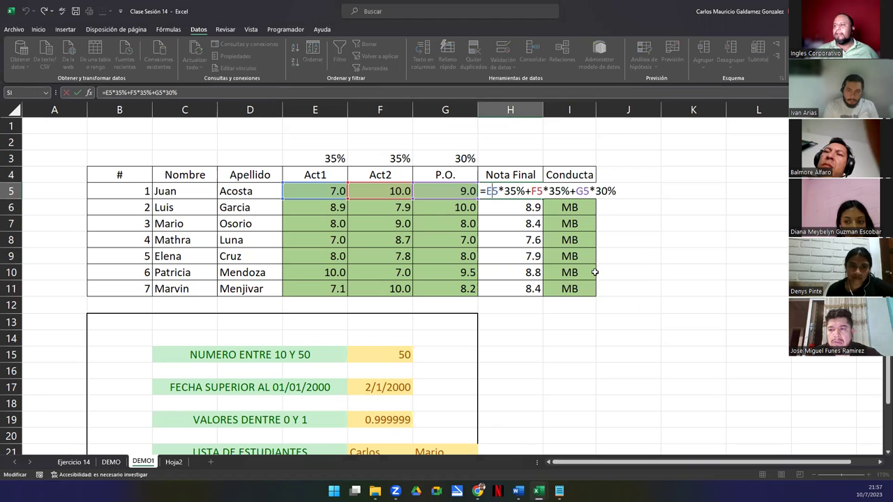
left_click(425, 260)
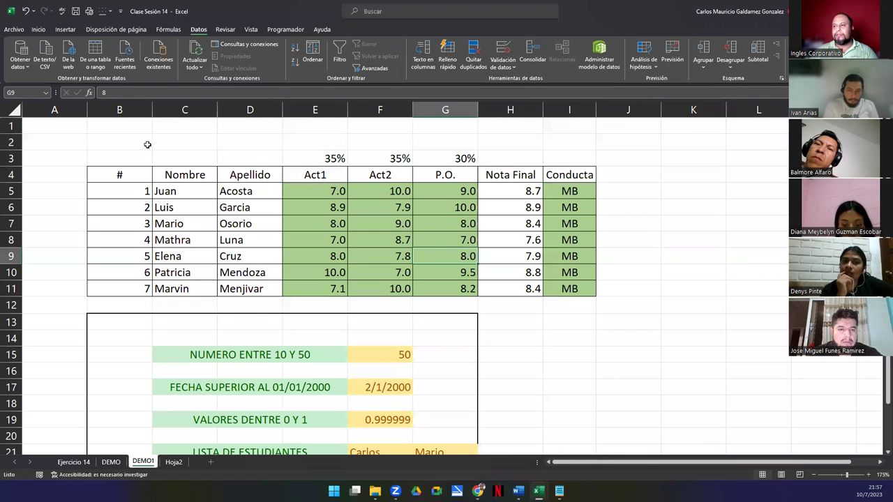
Step: Auto-fit the width of column B to its contents, and undo the width change
double_click(154, 112)
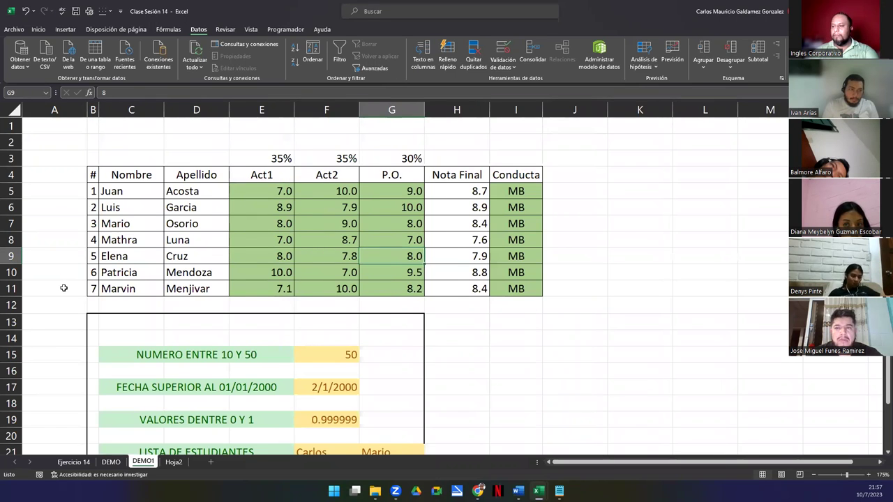
key("ctrl+z")
left_click(179, 269)
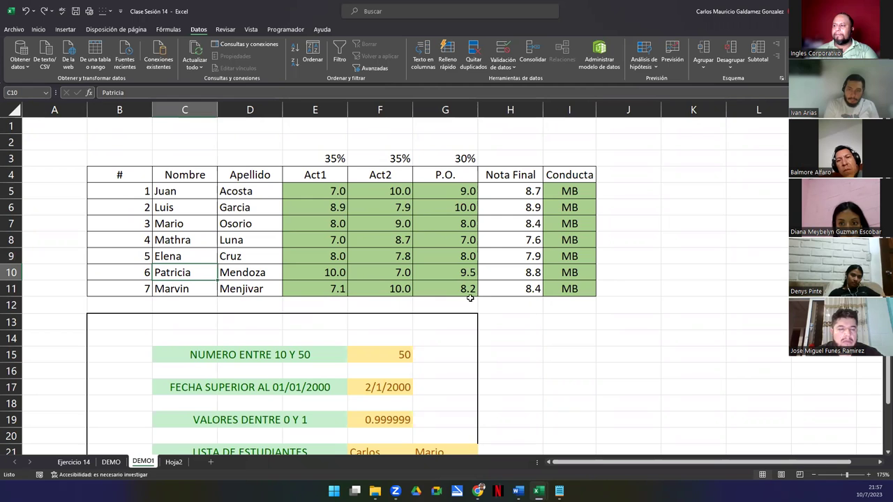
Step: Review the Nota Final formula in H11 and the validated cells F15, F17 and F19
left_click(492, 289)
scroll(399, 308, "down", 5)
scroll(399, 308, "up", 5)
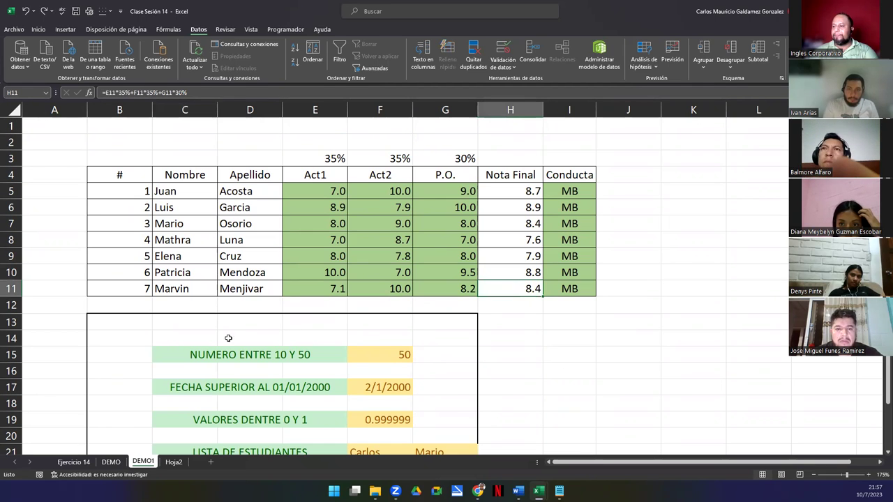
left_click(374, 357)
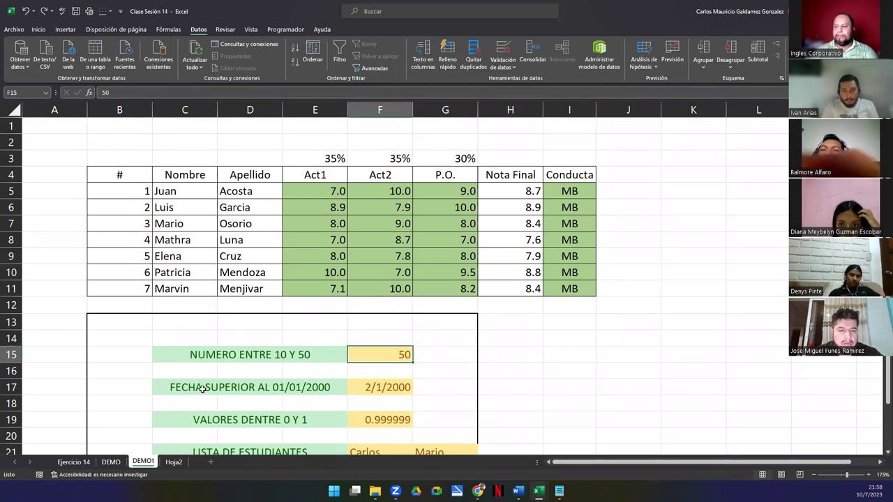
left_click(363, 389)
left_click(368, 420)
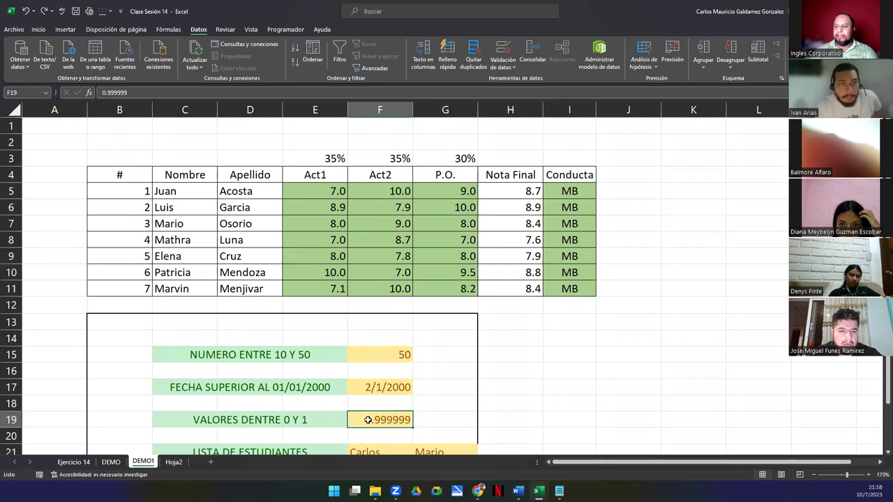
Step: Review the allowed types and list source in the validation settings of F21, and close them without changes
scroll(364, 349, "down", 5)
left_click(363, 201)
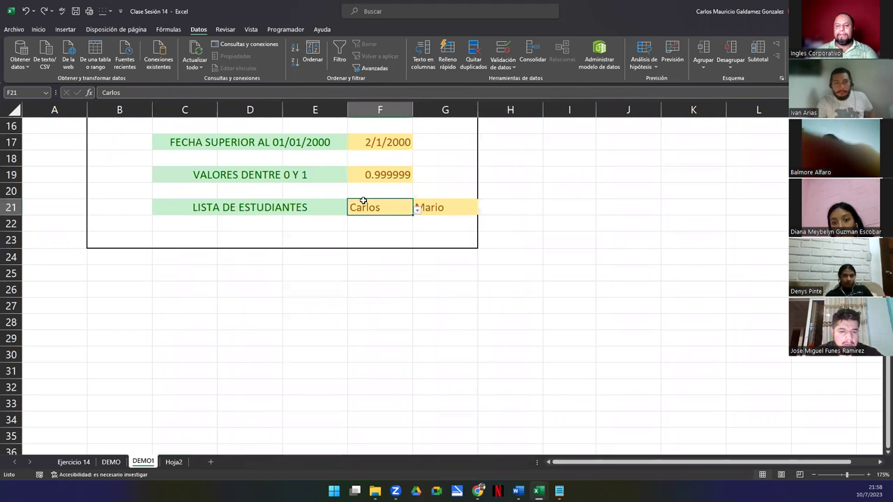
left_click(503, 50)
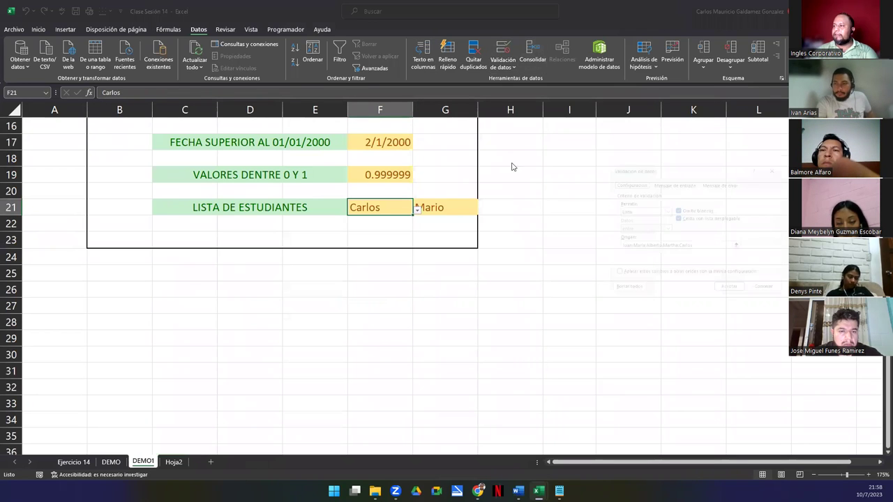
left_click(664, 209)
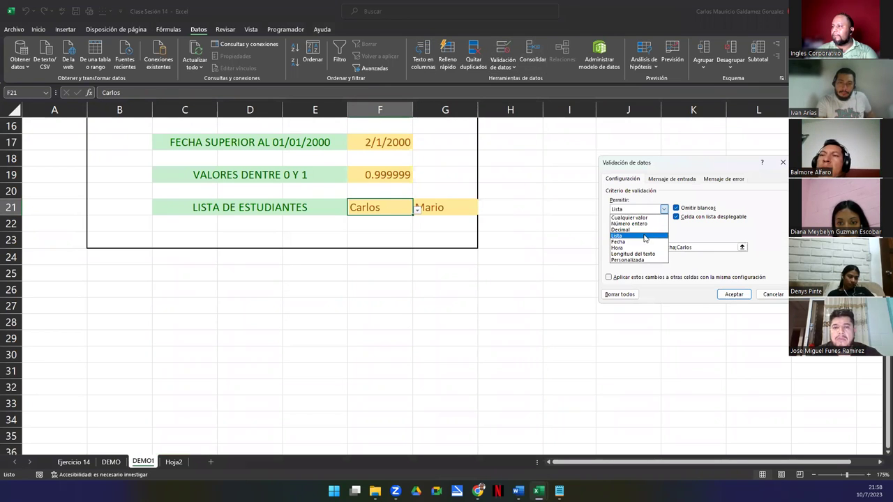
left_click(600, 253)
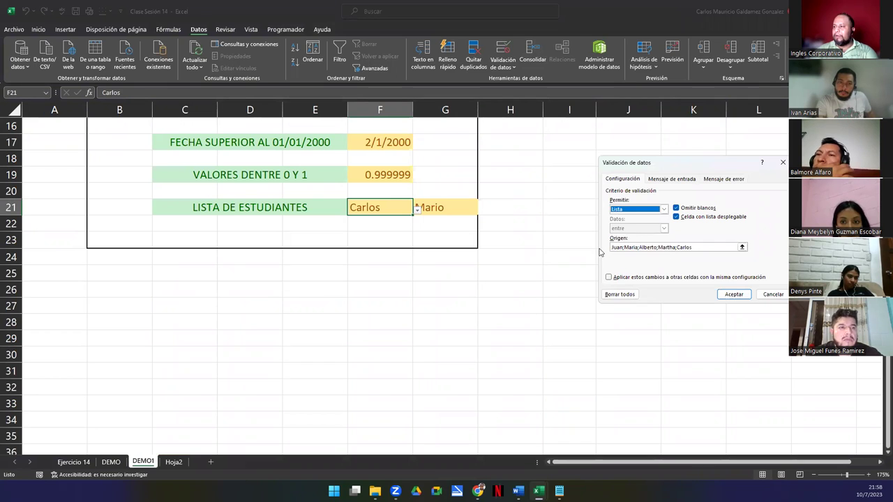
left_click(773, 295)
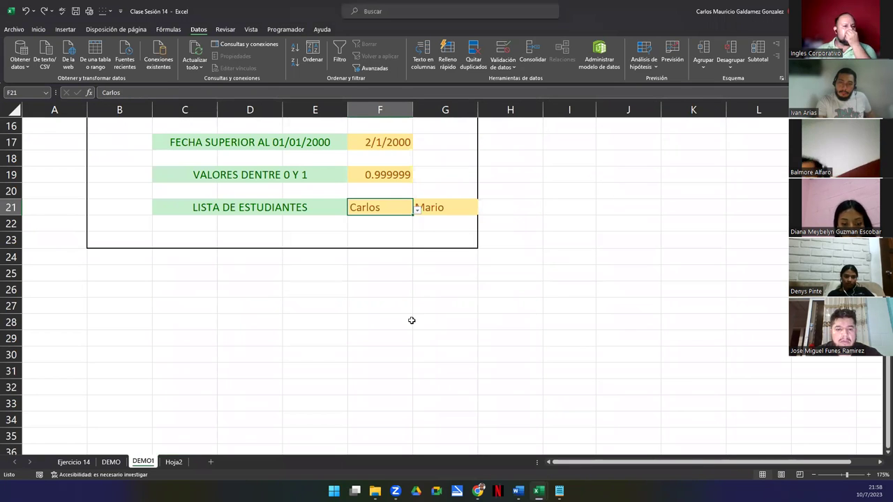
scroll(412, 320, "up", 5)
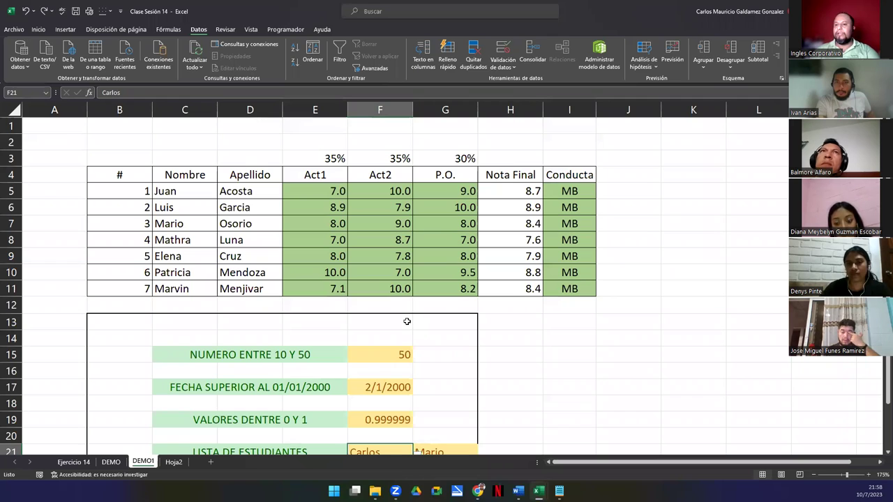
Step: Examine the FACTURA layout and its date cells on the Ejercicio 14 sheet, checking the DEMO1 and Hoja2 sheets as well
left_click(336, 223)
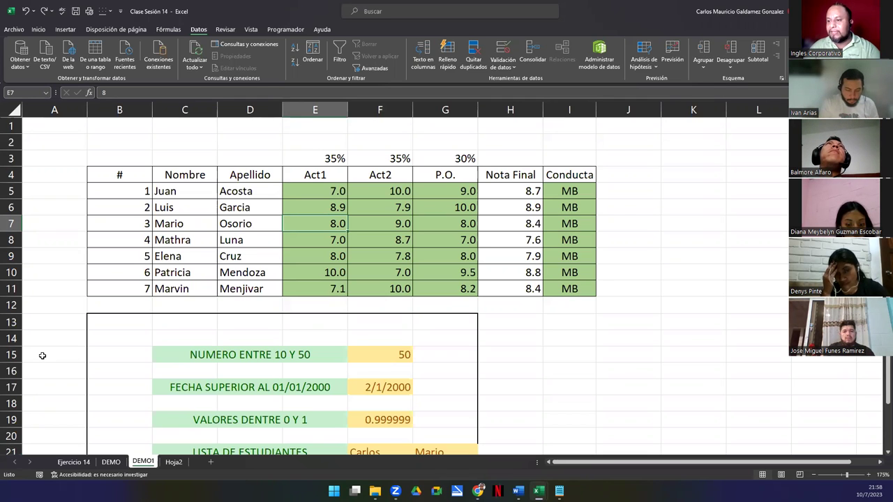
left_click(74, 462)
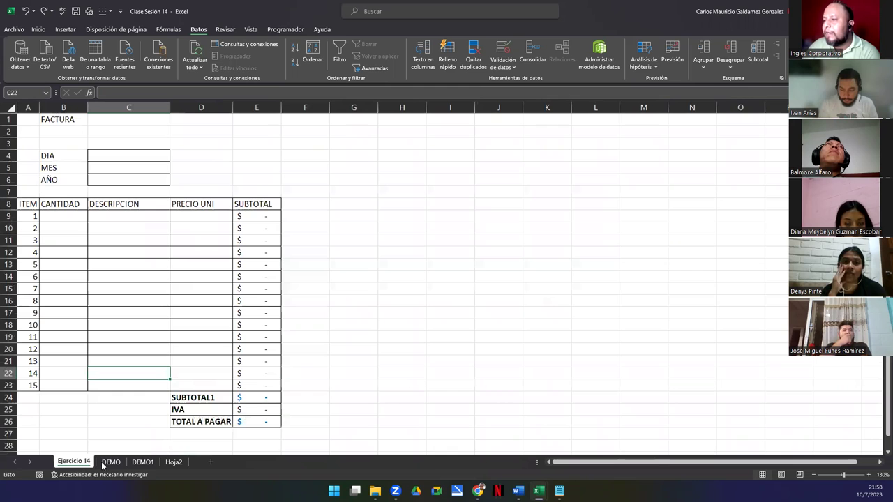
left_click(144, 462)
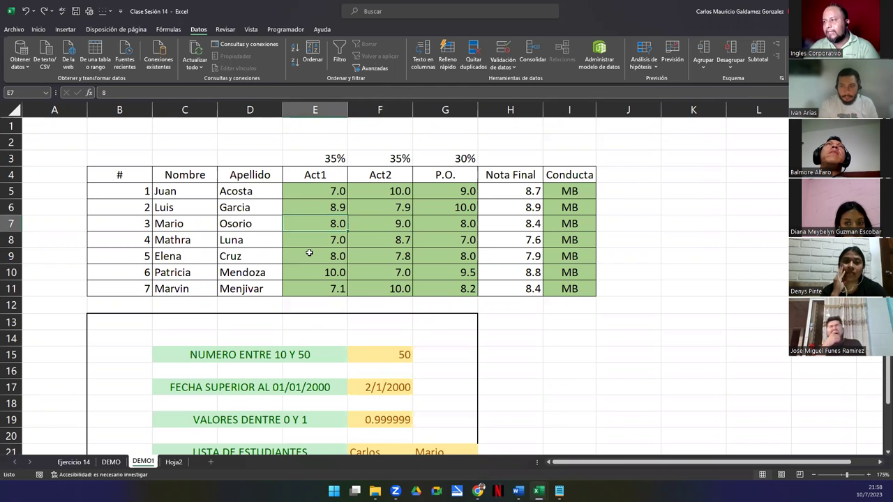
left_click(74, 462)
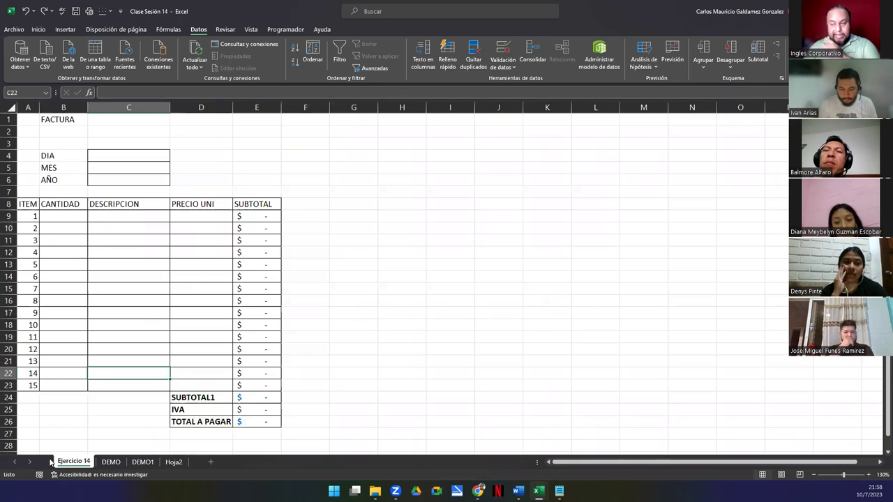
scroll(139, 300, "up", 1)
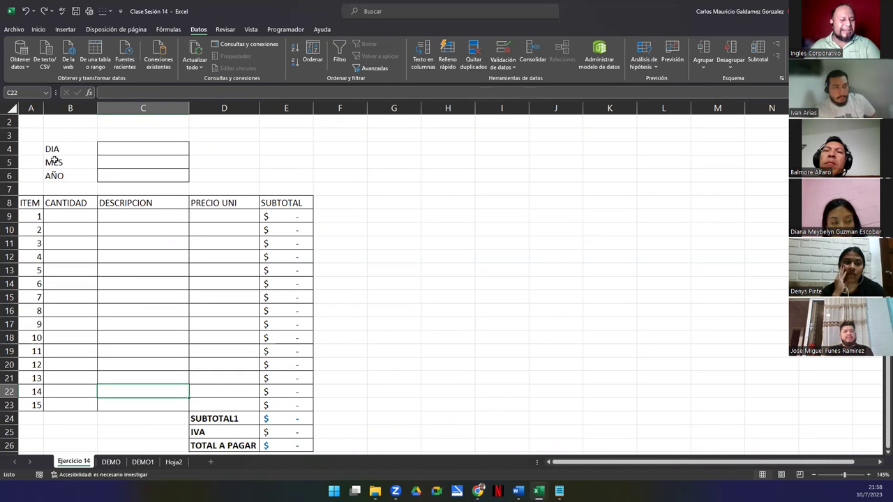
left_click(174, 466)
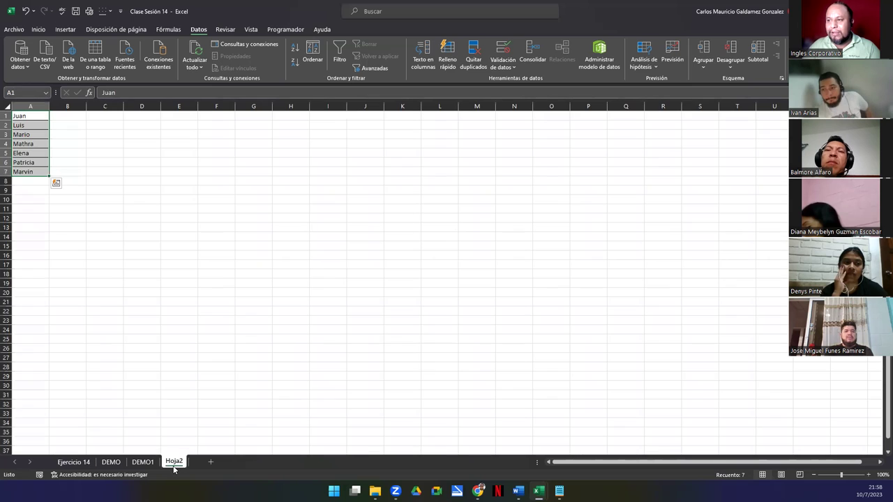
left_click(85, 464)
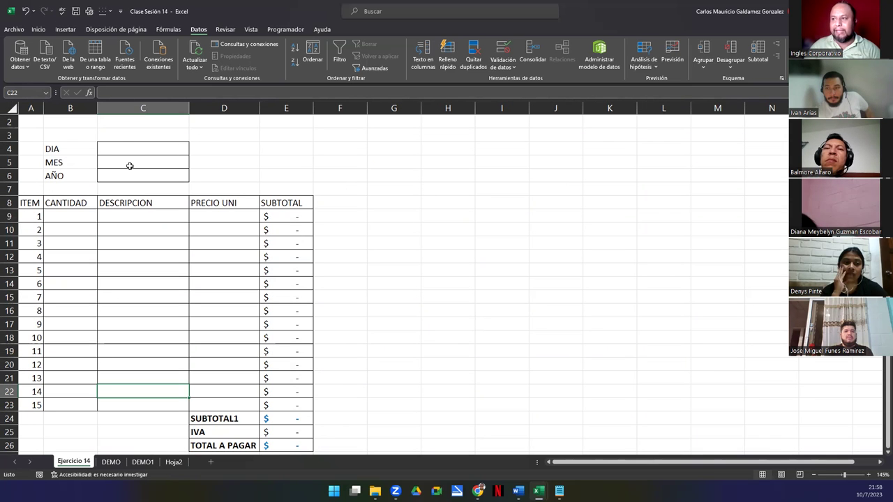
left_click(123, 145)
Step: Start a month list on the Hoja2 sheet with Enero in B1 and Febrero in B2
left_click(174, 462)
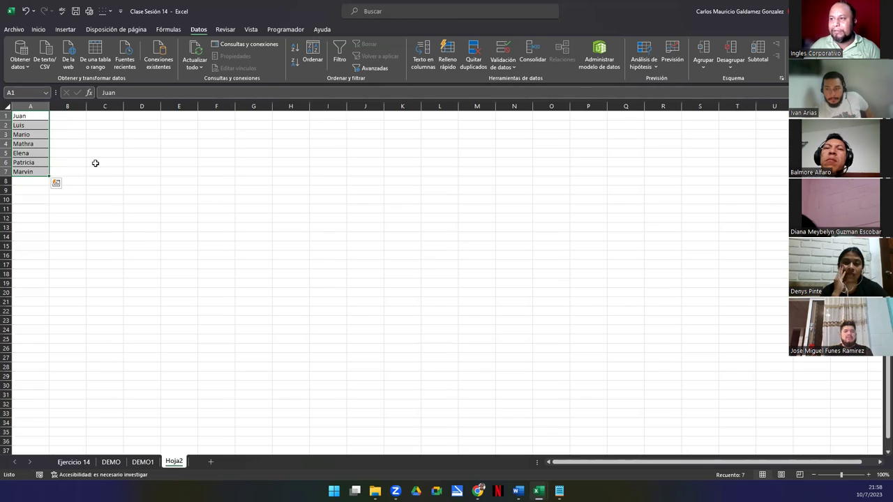
left_click(69, 123)
left_click(64, 115)
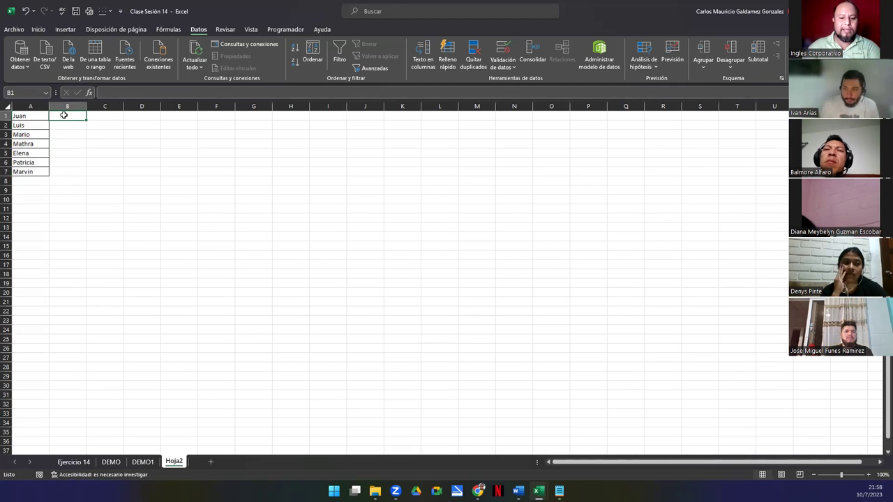
type("Enero")
key("Return")
type("Febrero")
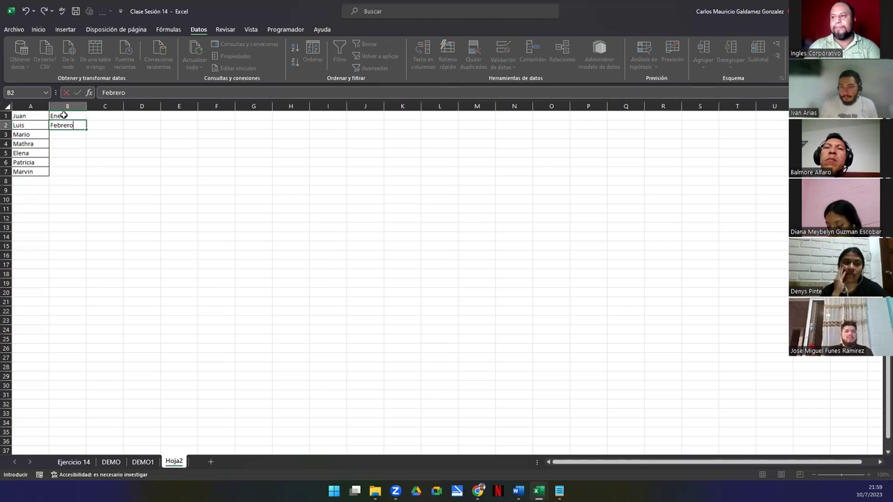
key("Tab")
Step: Start a day list in column C with 1 in C1 and 2 in C2
key("Up")
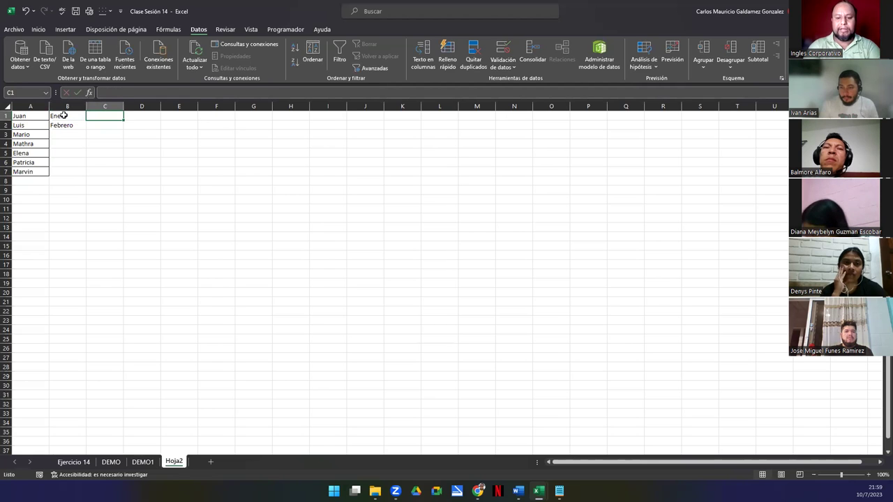
key("Return")
key("Up")
type("1")
key("Return")
type("2")
key("Up")
Step: Start a year list in column D of Hoja2 with 2000 in D1 and 2001 in D2
key("Right")
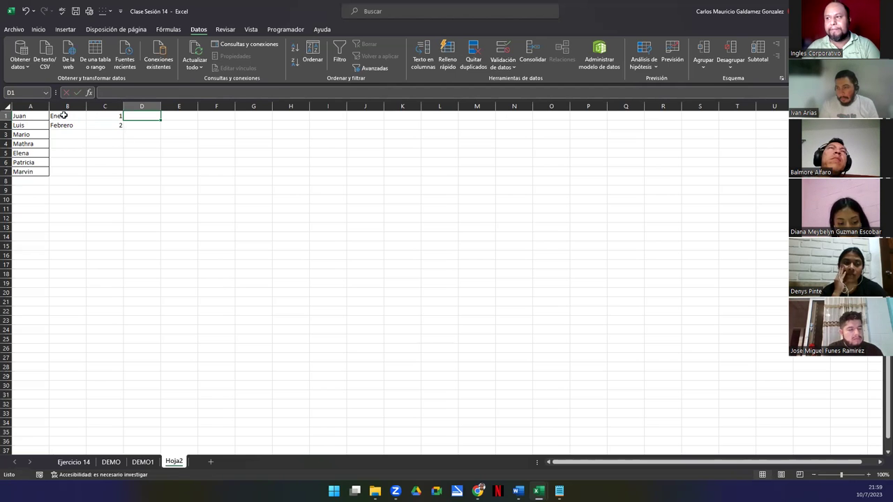
type("2000")
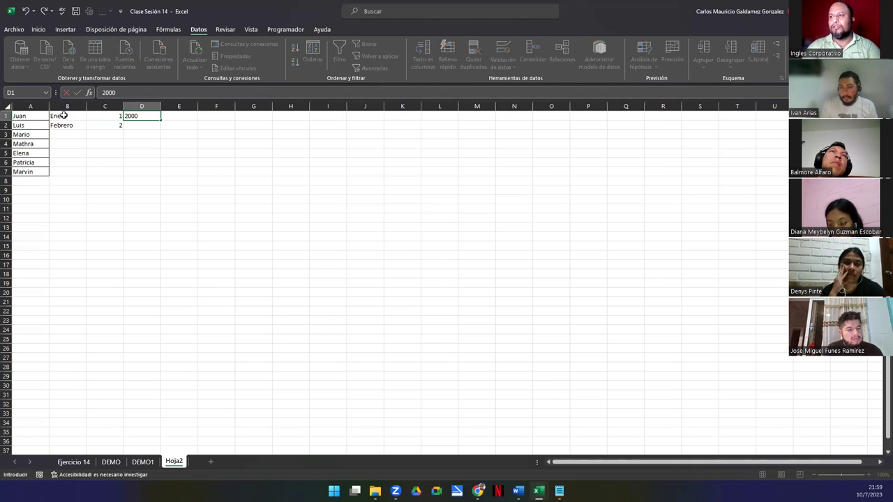
key("Return")
type("2001")
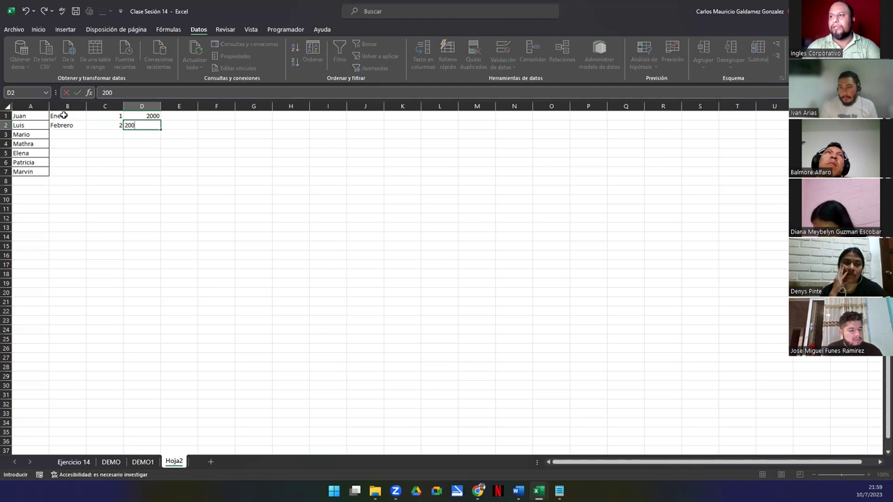
key("Return")
Step: Extend the three series down their columns: months to Diciembre in B12, days to 31 in C31 and years to 2030 in D31
left_click_drag(63, 116, 79, 222)
left_click_drag(102, 117, 117, 395)
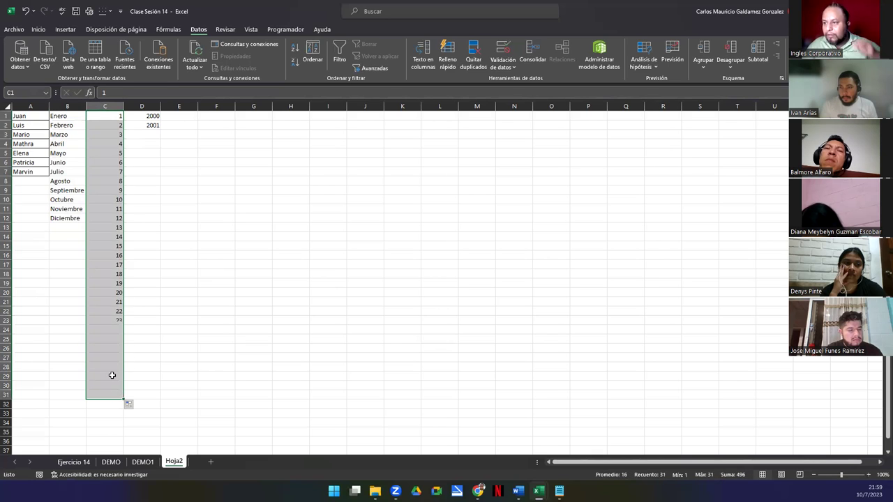
left_click(136, 117)
left_click_drag(136, 117, 152, 397)
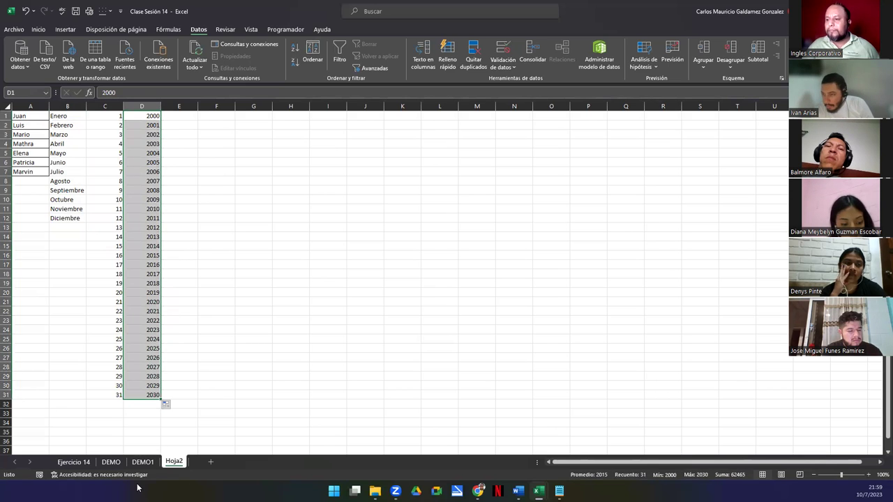
Step: Apply list validation to the DIA cell C4 on the Ejercicio 14 sheet, with Hoja2 range C1:C31 as the source
left_click(73, 462)
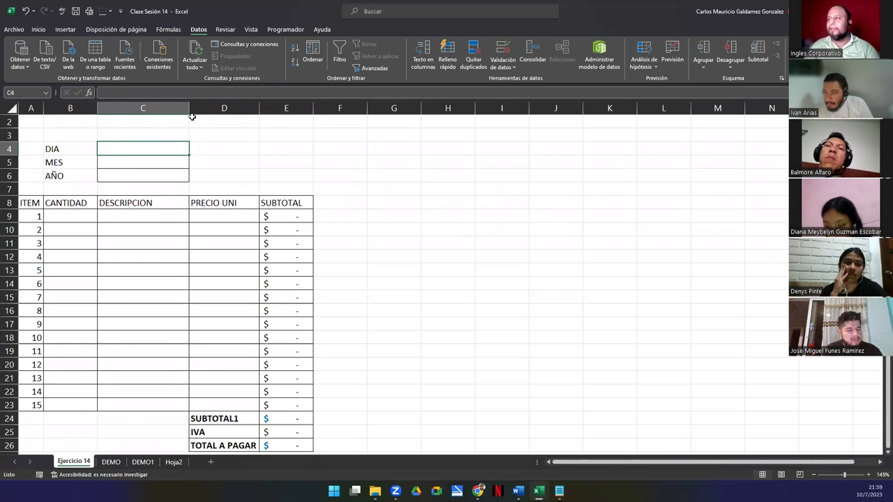
left_click(499, 49)
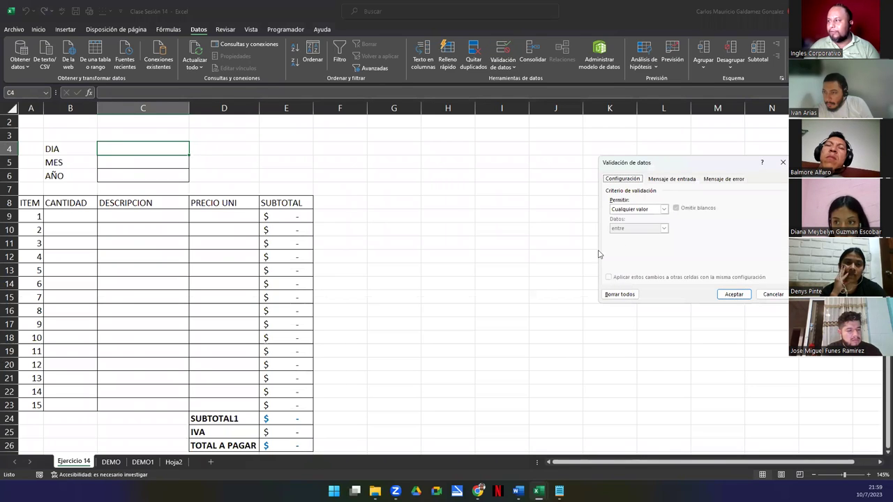
left_click(647, 211)
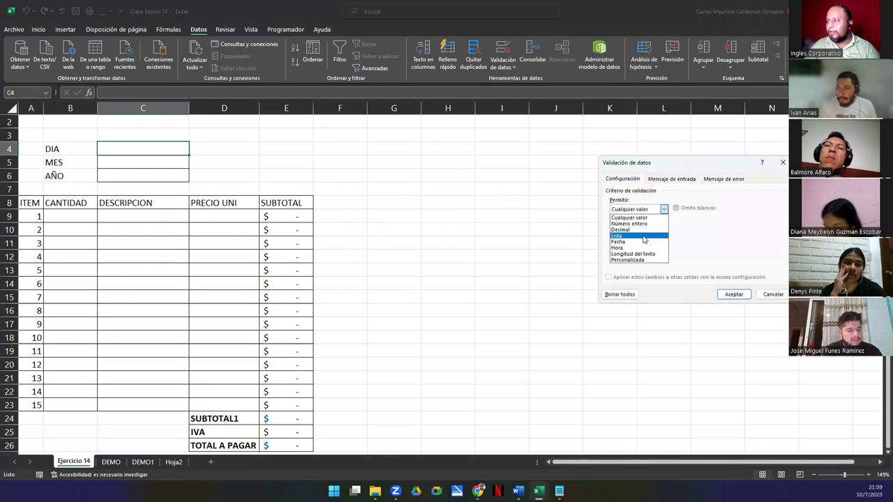
left_click(643, 238)
left_click_drag(608, 159, 601, 157)
left_click(454, 191)
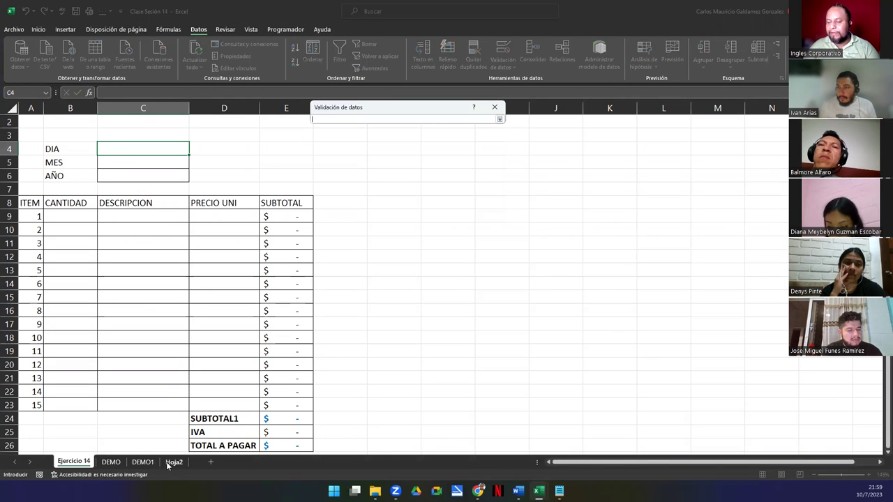
left_click(172, 463)
left_click_drag(101, 119, 112, 394)
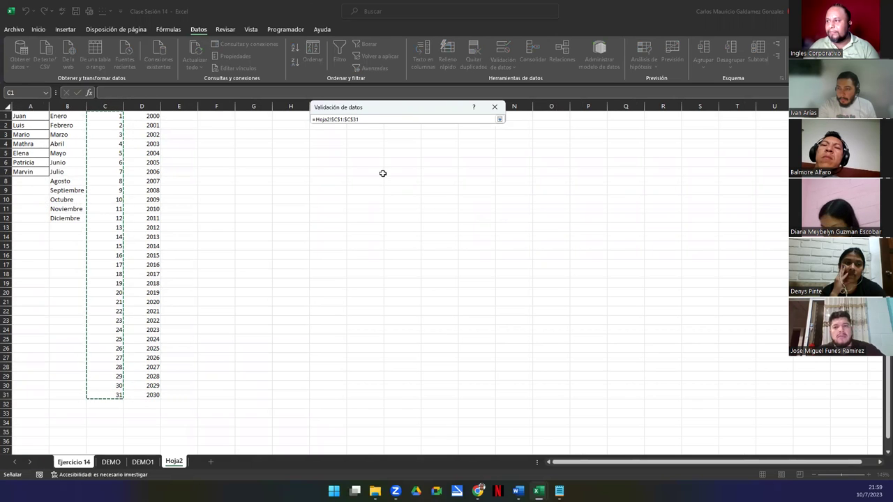
left_click(500, 119)
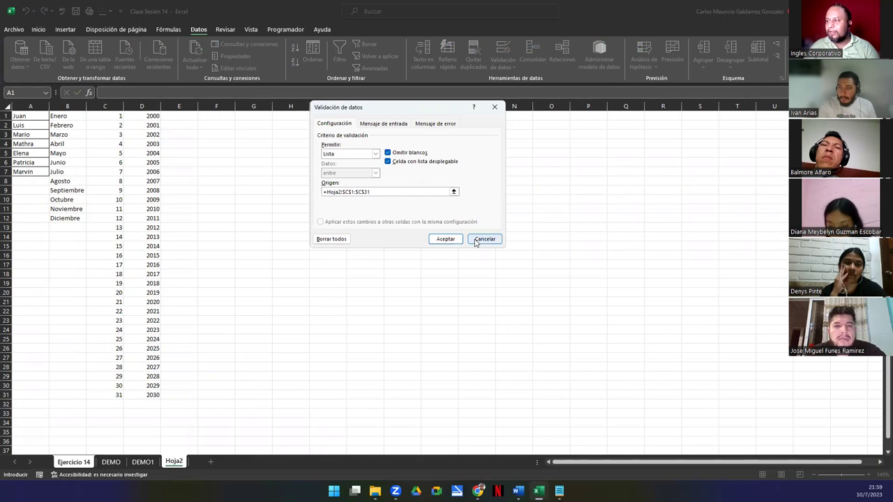
left_click(444, 241)
Step: Apply list validation to the MES cell C5, using the months in Hoja2 range B1:B12 as the source
left_click(125, 169)
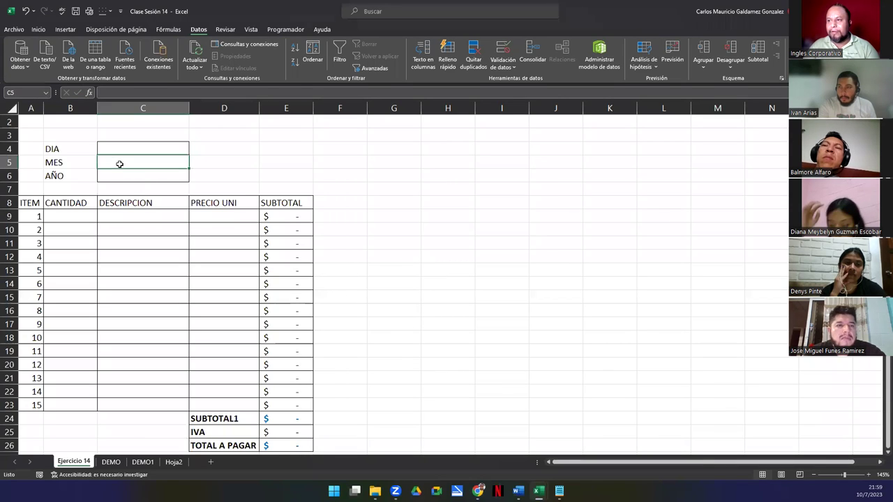
left_click(500, 50)
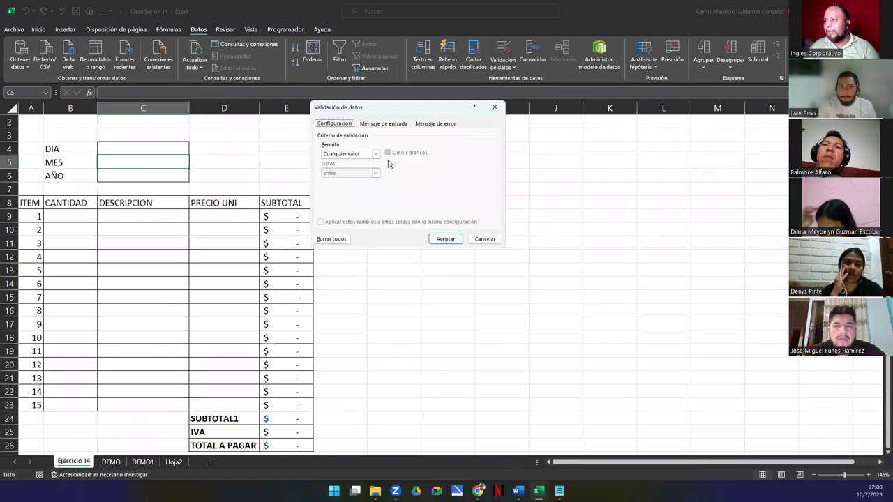
left_click(374, 153)
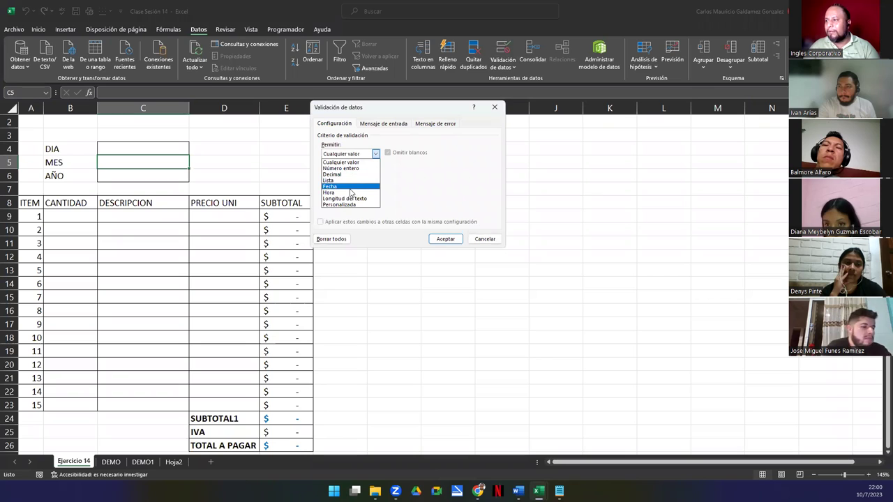
left_click(342, 180)
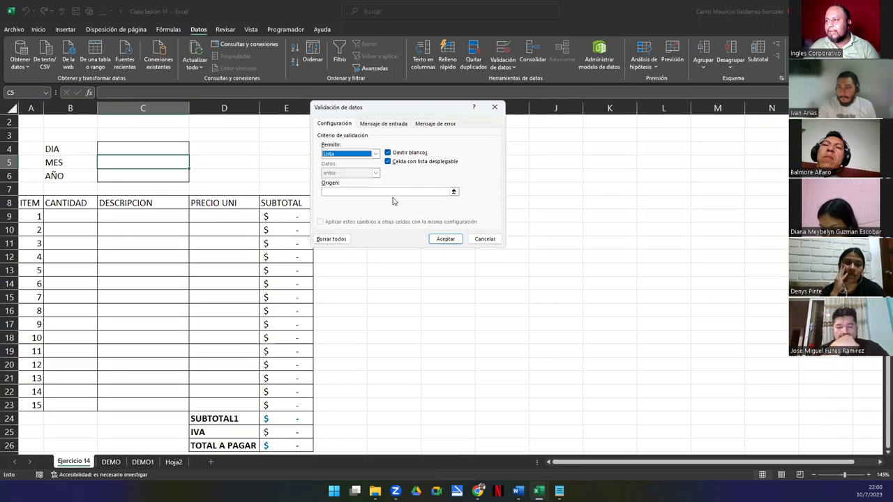
left_click(454, 192)
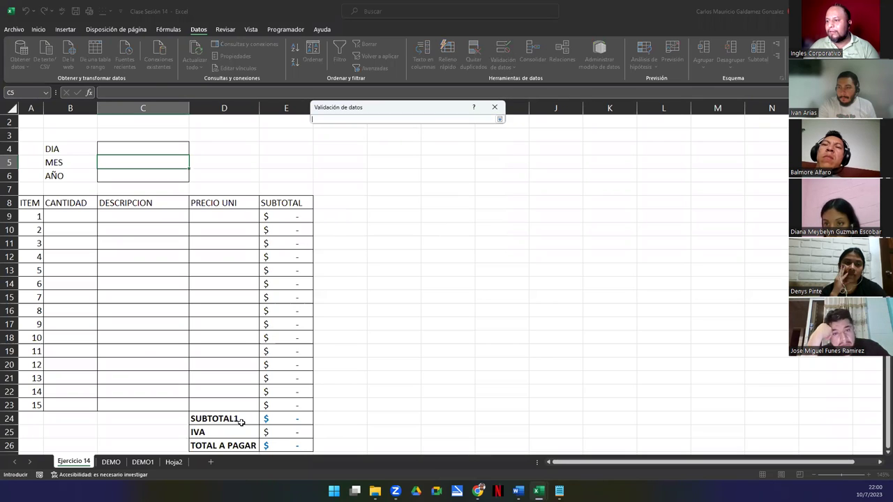
left_click(174, 462)
left_click_drag(59, 116, 65, 217)
left_click(499, 119)
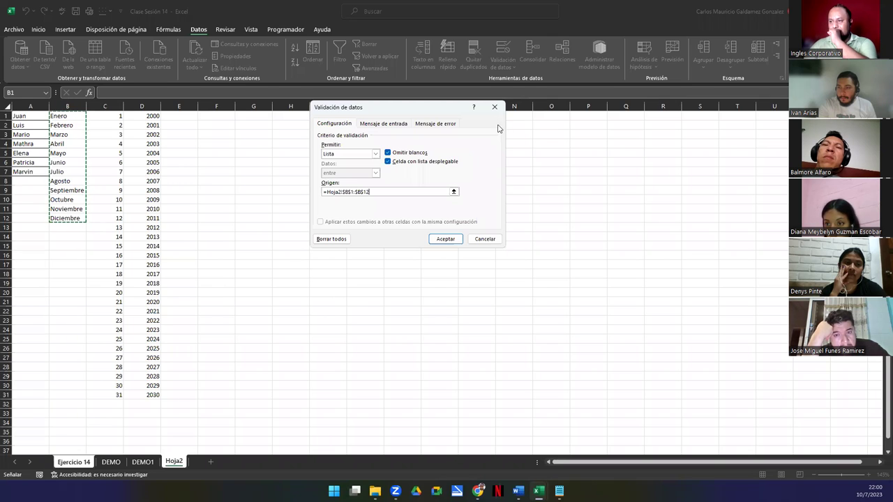
key("Return")
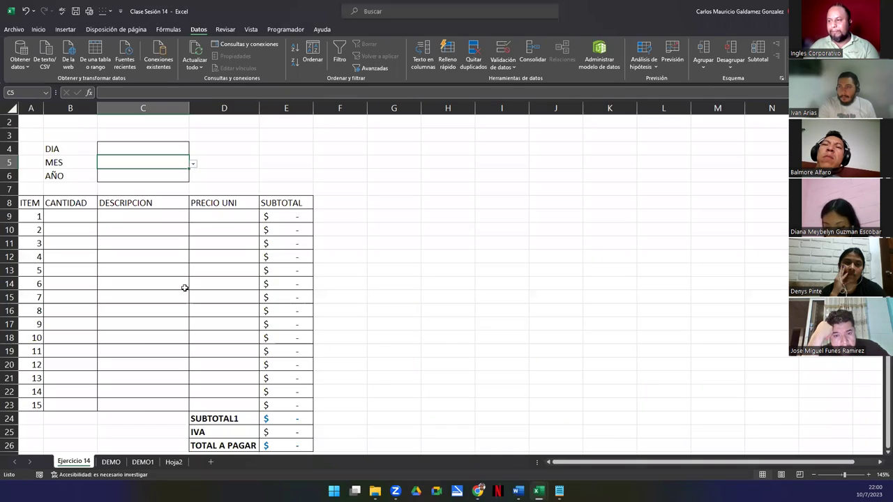
Step: Apply list validation to the AÑO cell C6, using the years in Hoja2 range D1:D31 as the source
left_click(159, 179)
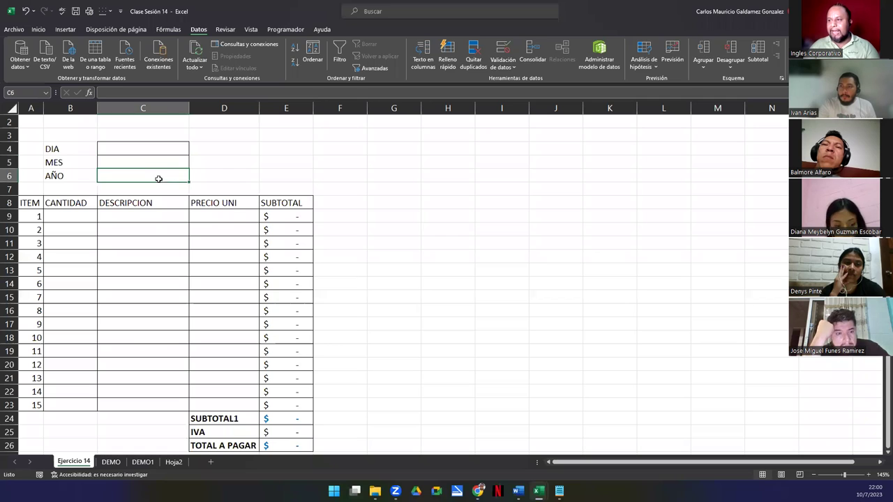
left_click(504, 49)
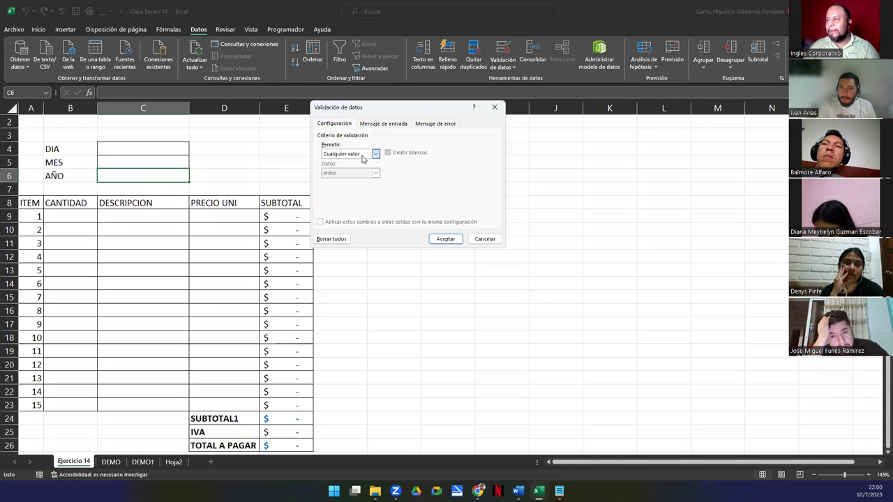
left_click(370, 154)
left_click(359, 183)
left_click(361, 190)
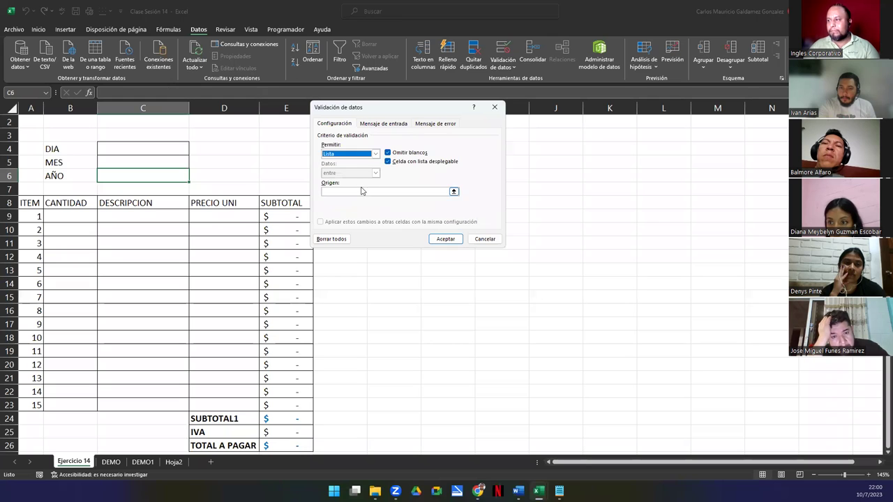
left_click(454, 192)
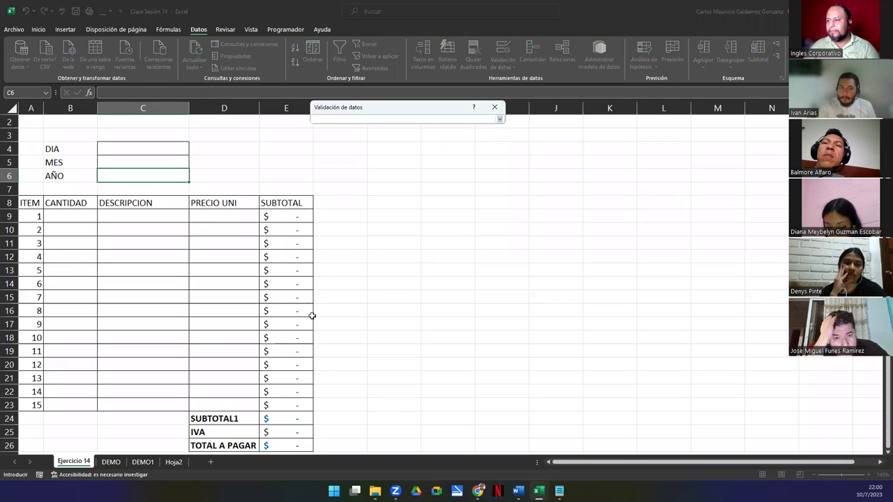
left_click(174, 462)
left_click_drag(141, 119, 150, 394)
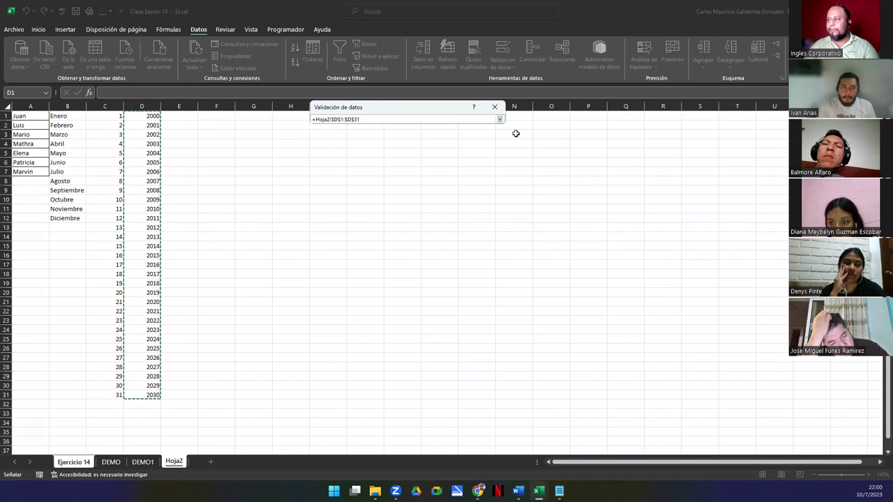
left_click(500, 120)
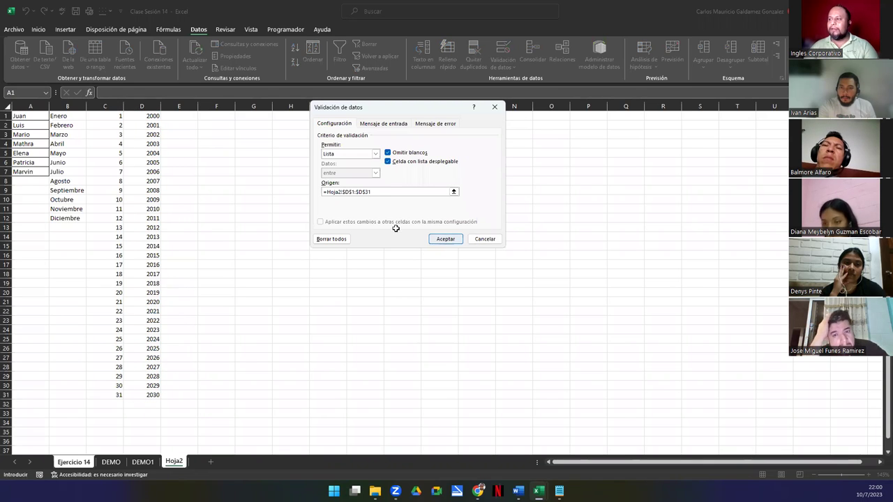
left_click(446, 238)
Step: Choose 10 from the day list in the DIA cell C4
left_click(141, 150)
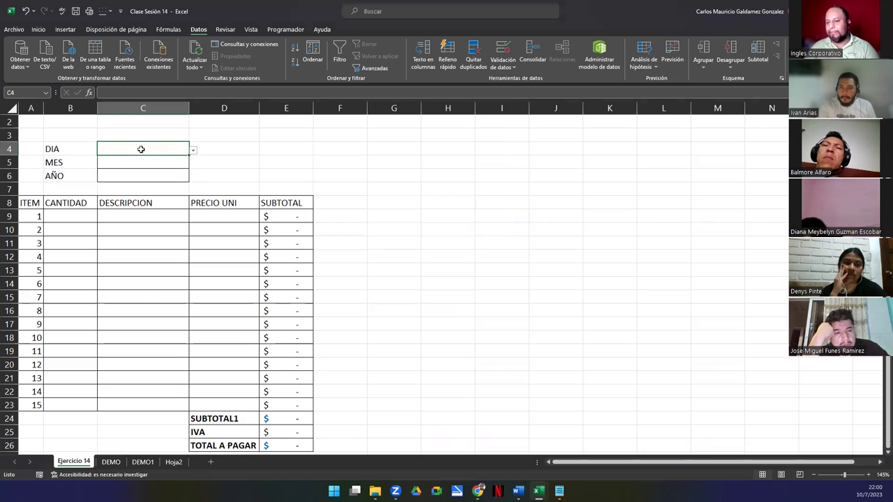
left_click(193, 151)
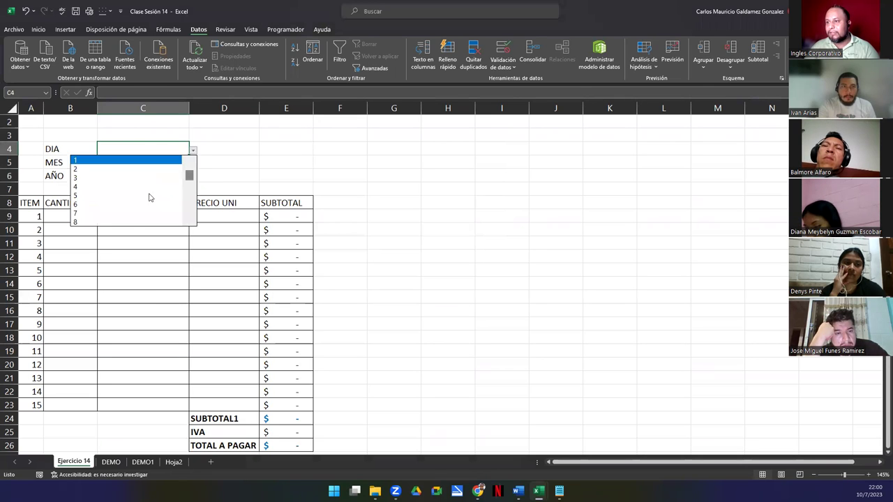
double_click(189, 222)
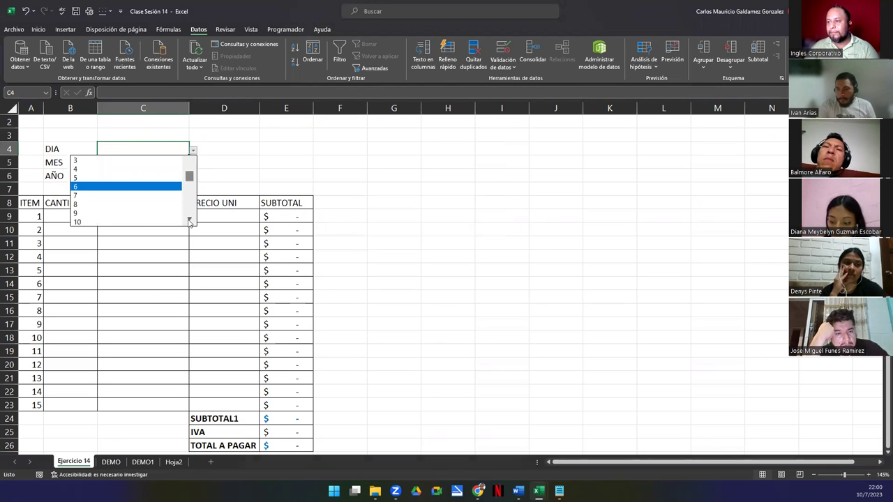
left_click(160, 221)
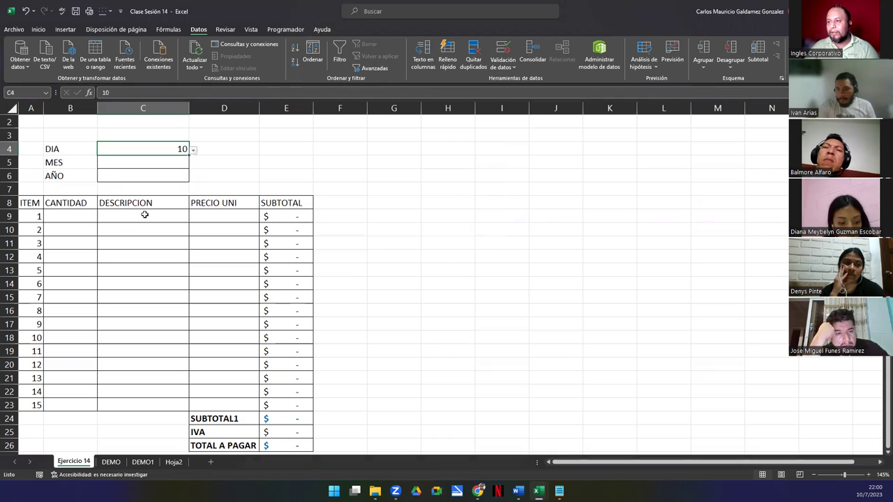
Step: Choose Julio from the month list in the MES cell C5
left_click(183, 162)
left_click(198, 165)
left_click(183, 160)
left_click(193, 164)
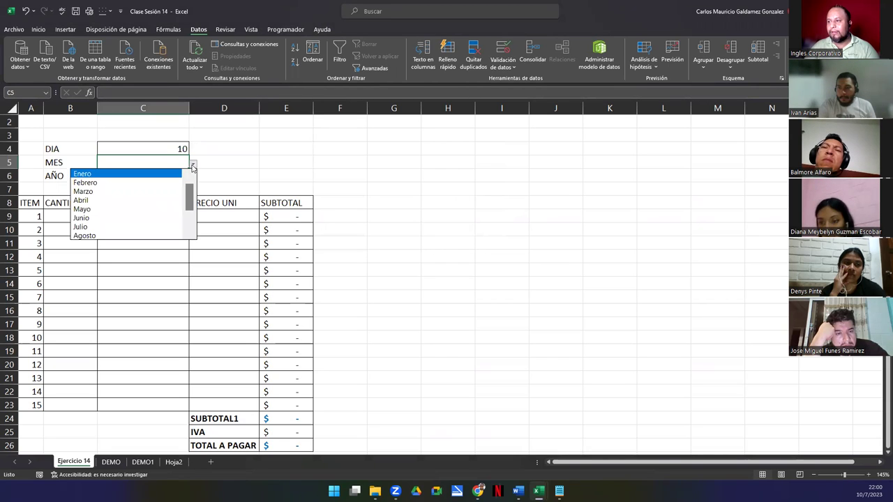
left_click(147, 228)
Step: Choose 2023 from the year list in the AÑO cell C6
left_click(165, 176)
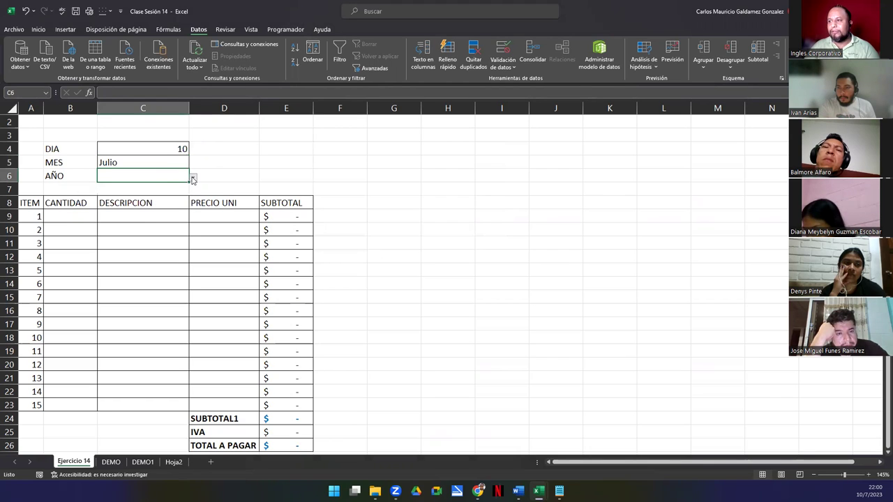
left_click(193, 179)
scroll(191, 217, "down", 5)
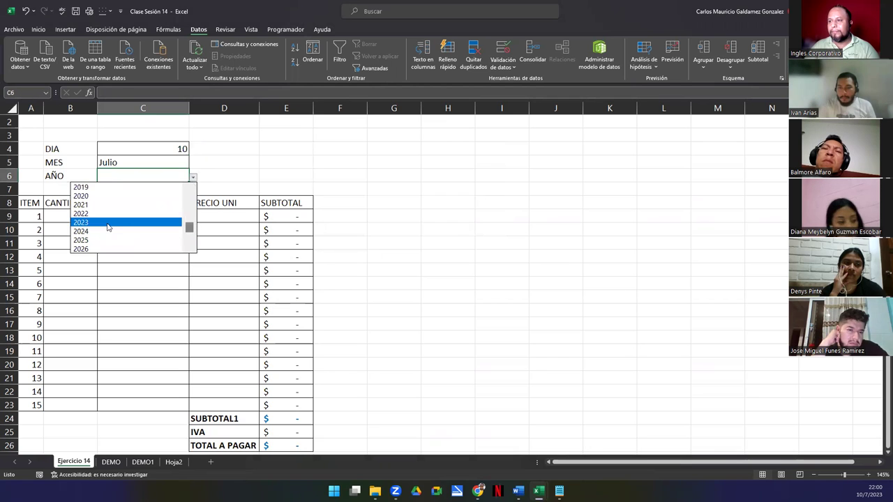
left_click(106, 227)
Step: Try centring the date values in C4:C6, and settle on right alignment for all three cells
left_click_drag(125, 154, 127, 177)
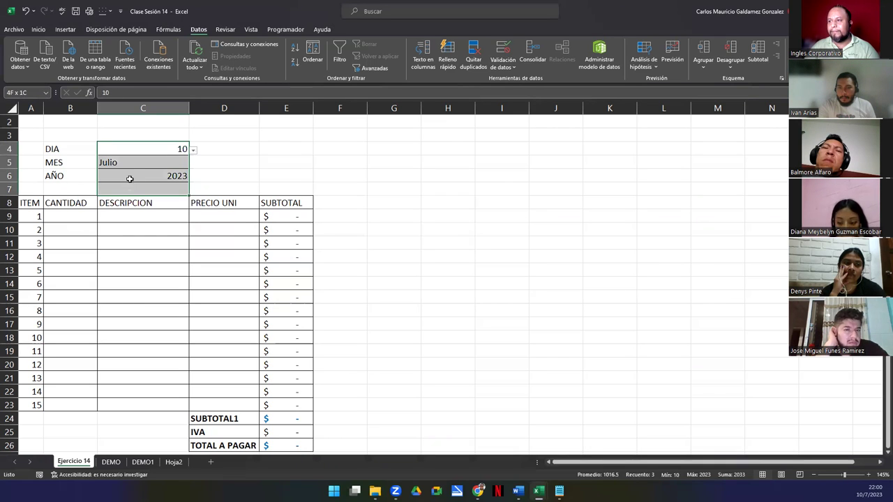
left_click(38, 29)
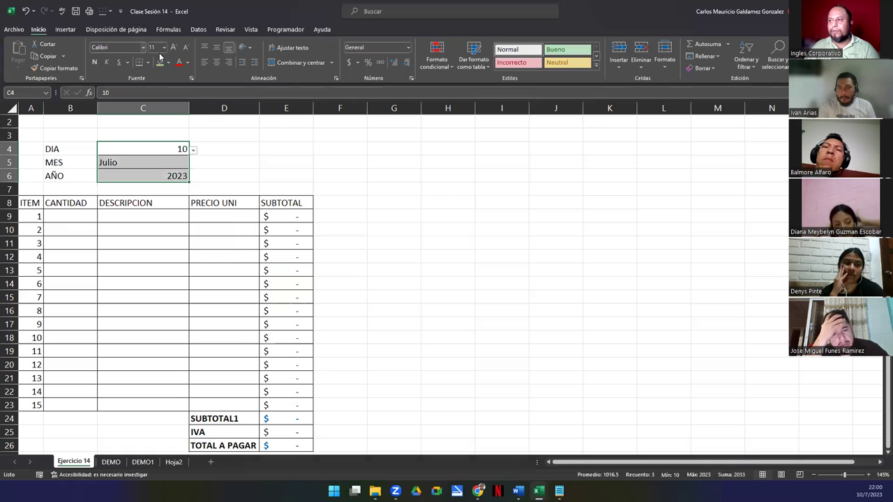
left_click(218, 62)
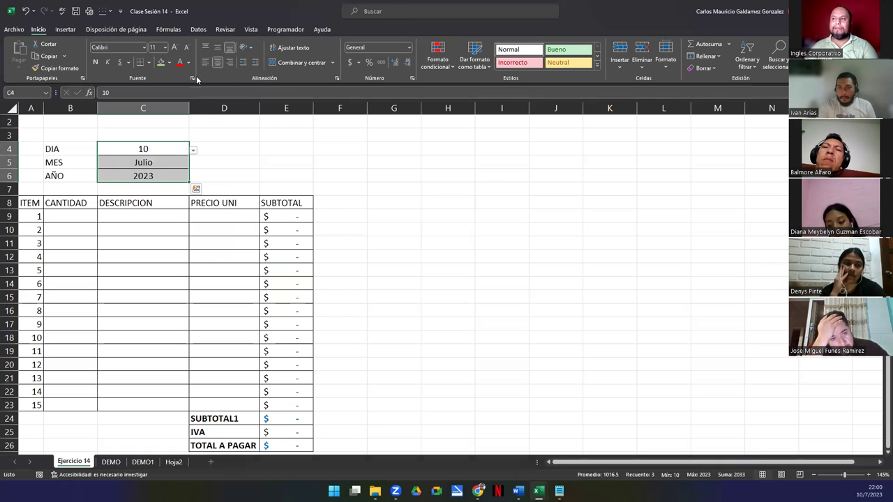
left_click(230, 63)
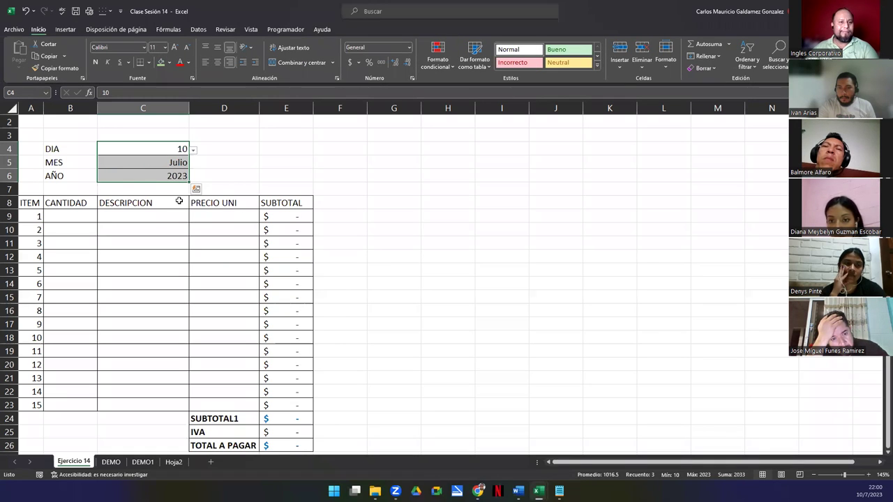
Step: Start a data validation rule on the CANTIDAD cells B9:B23 that allows only whole numbers (Número entero)
left_click(142, 152)
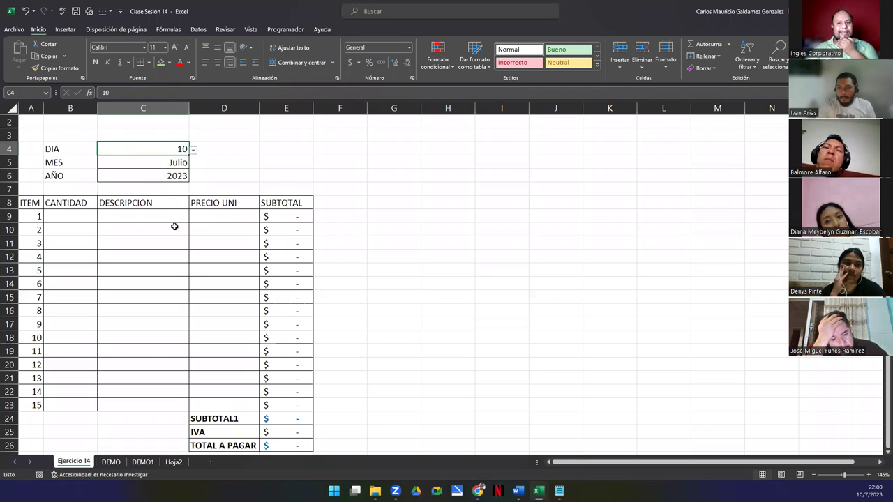
left_click(74, 218)
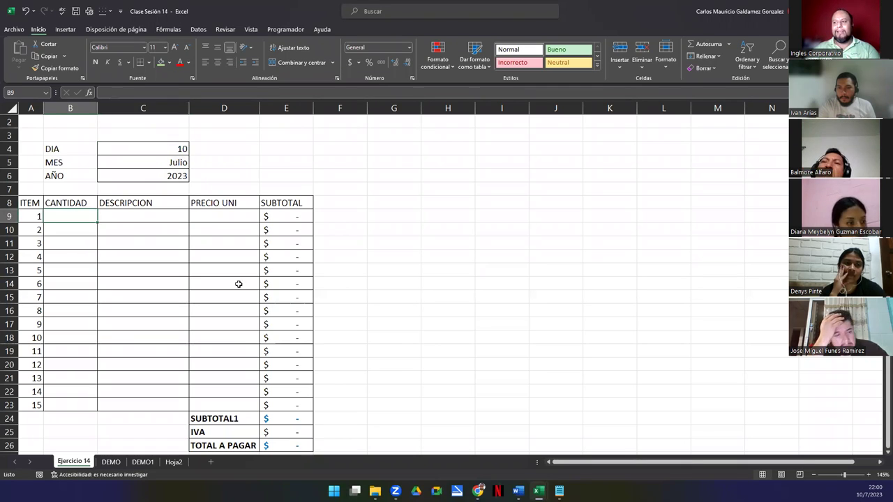
left_click_drag(71, 216, 74, 402)
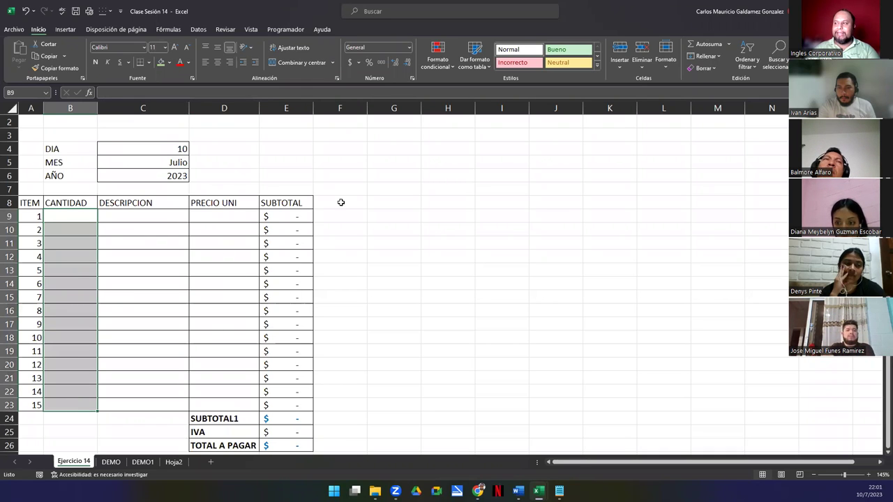
left_click(196, 32)
left_click(502, 52)
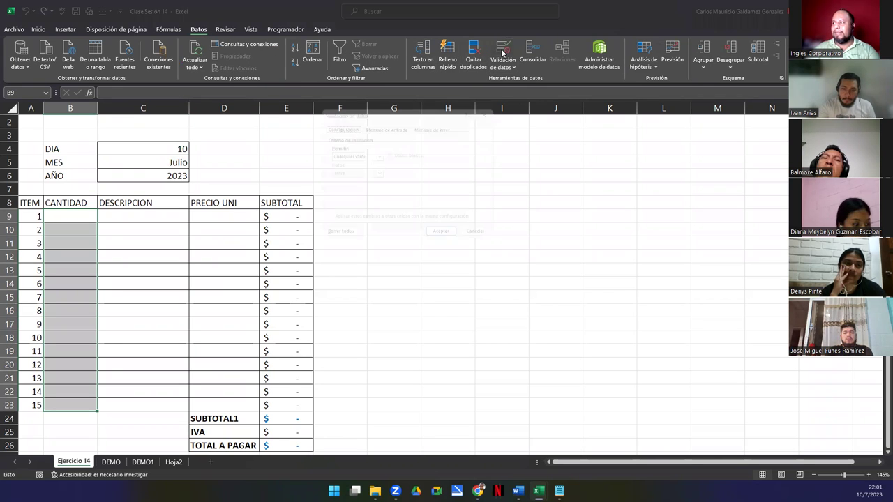
left_click(349, 154)
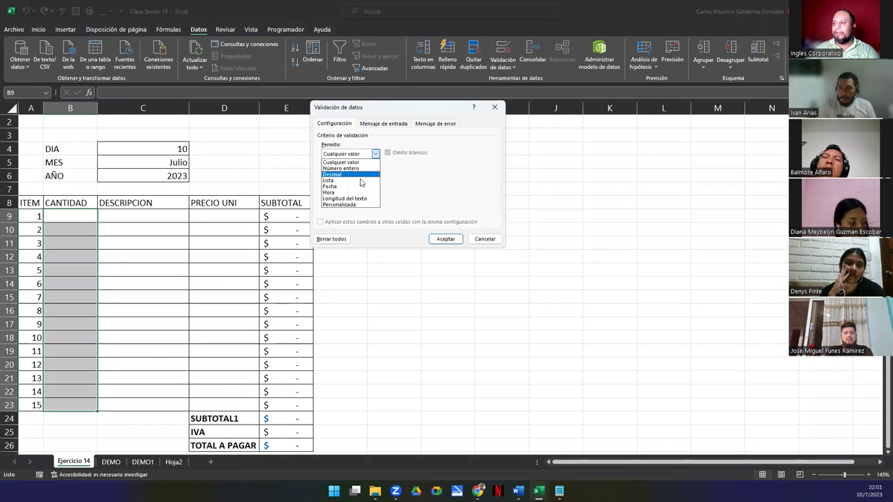
left_click(342, 168)
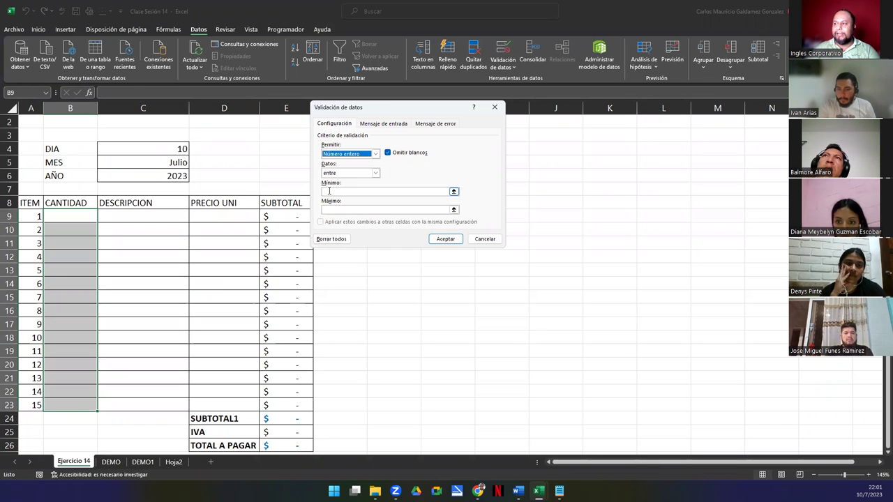
Step: Set the validation condition to "mayor que" with a minimum of 0 and apply the rule
left_click(374, 173)
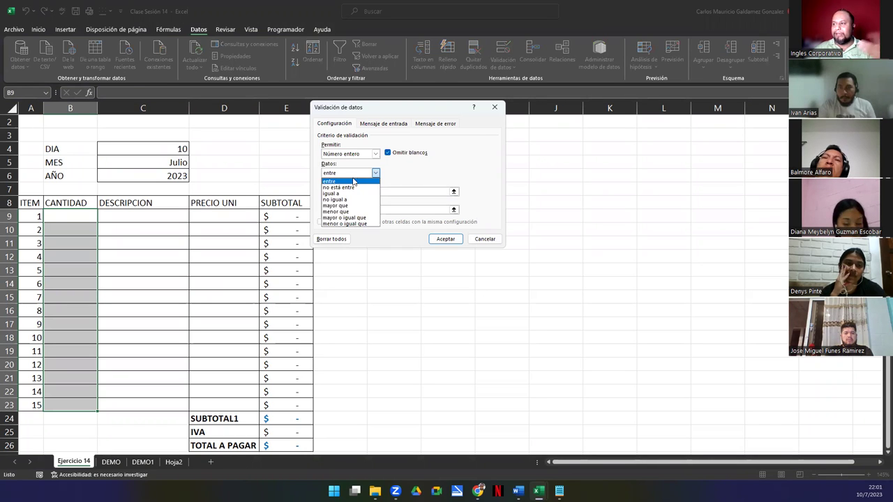
left_click(356, 218)
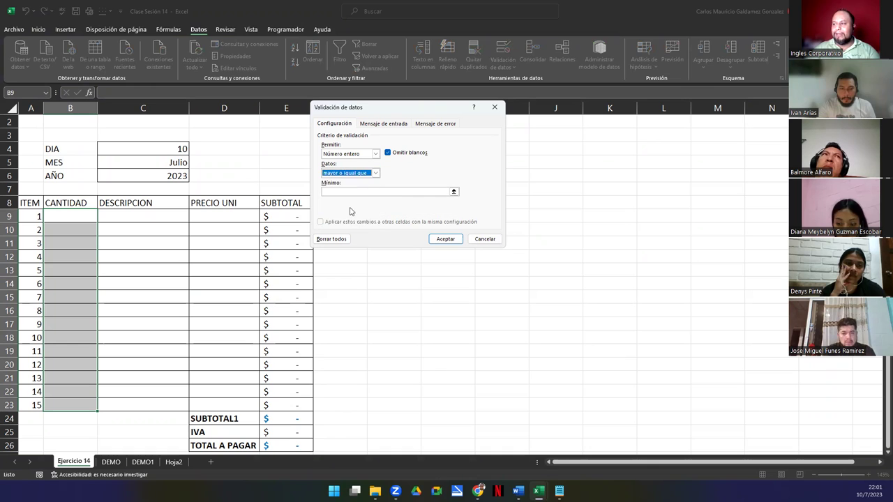
left_click(331, 192)
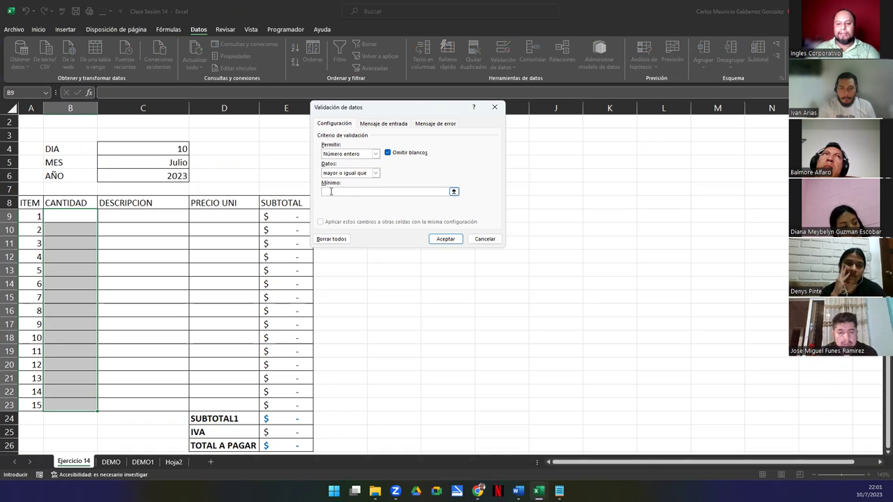
left_click(375, 173)
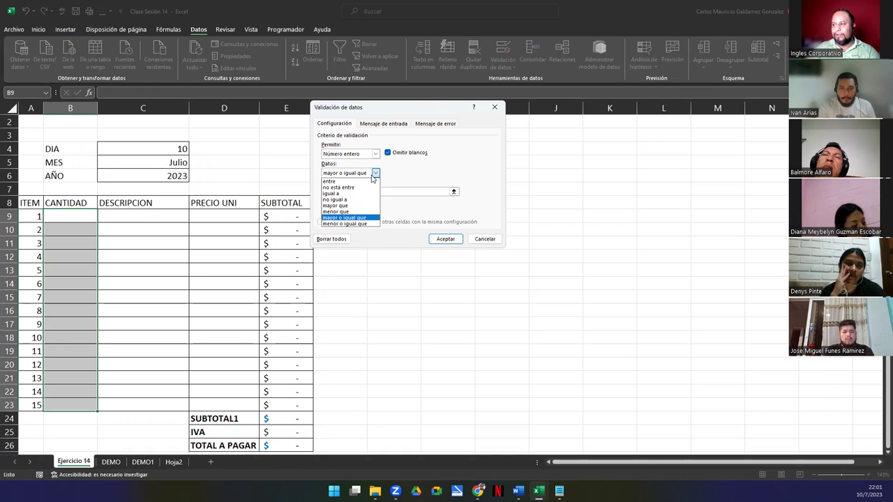
left_click(365, 208)
left_click(337, 193)
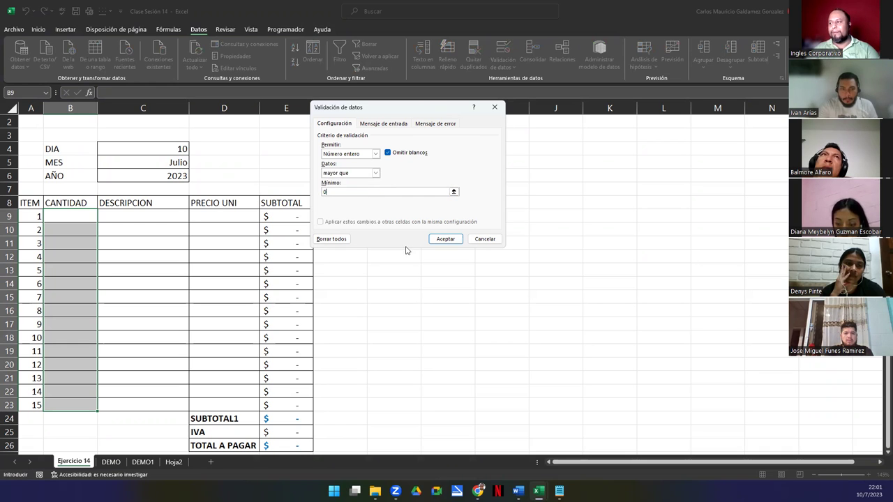
left_click(444, 239)
Step: Test the CANTIDAD rule in B9 with the values 0 and 1, and clear the cell
left_click(78, 215)
type("0")
key("Return")
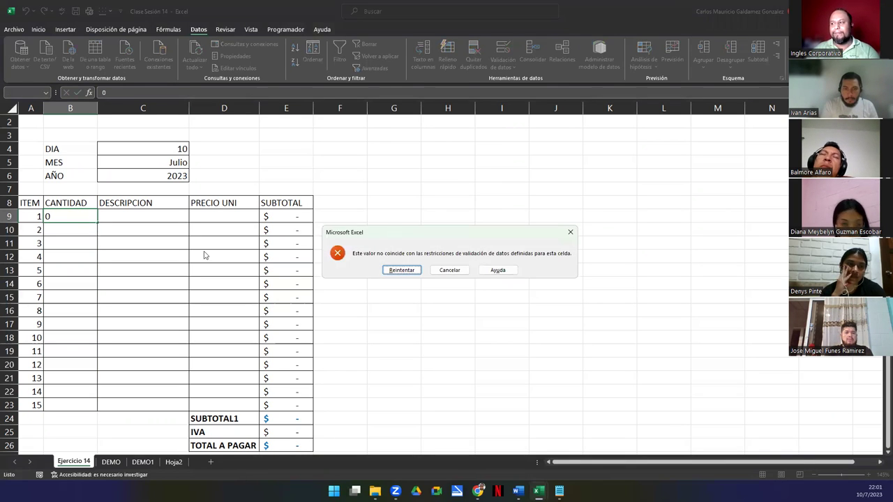
left_click(436, 272)
type("1")
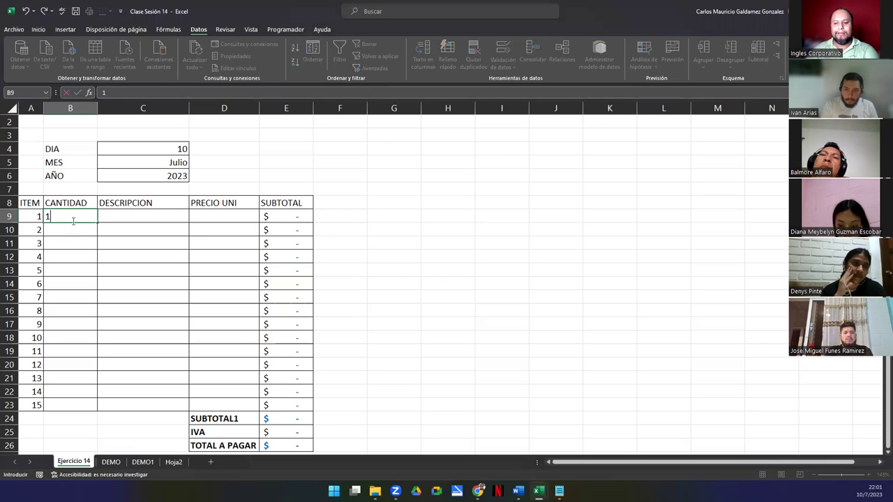
key("Return")
left_click(78, 217)
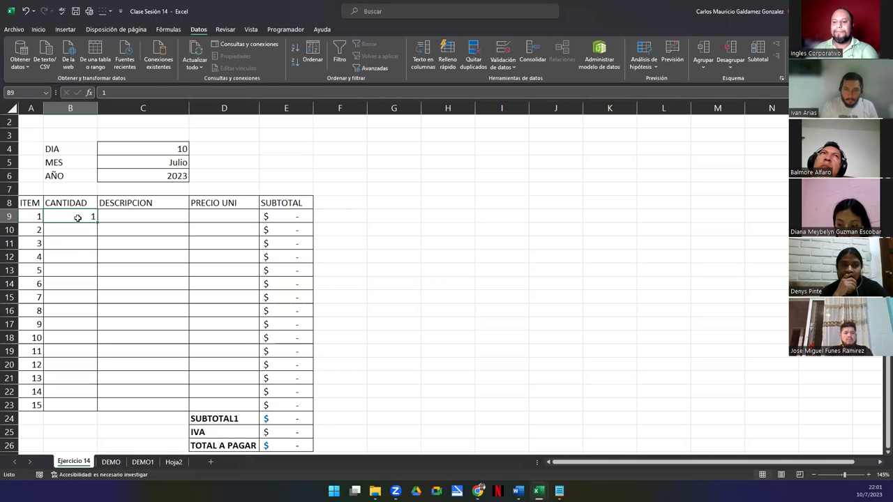
left_click(286, 218)
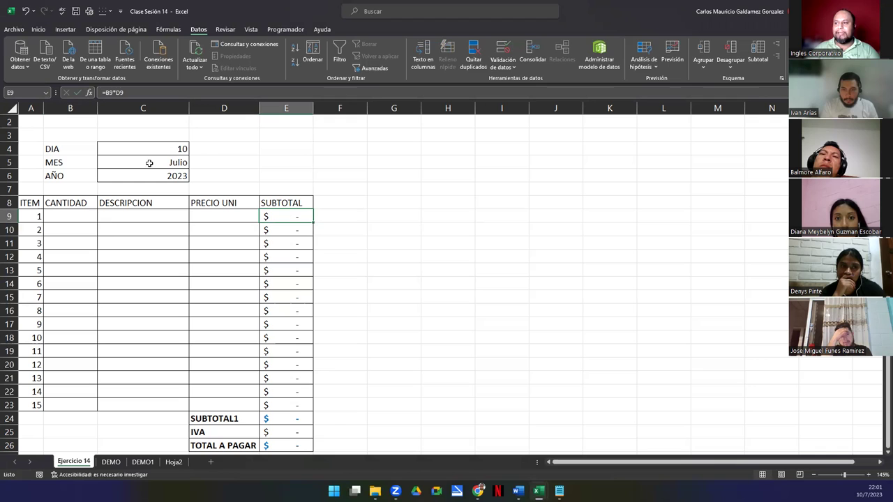
left_click_drag(136, 151, 137, 175)
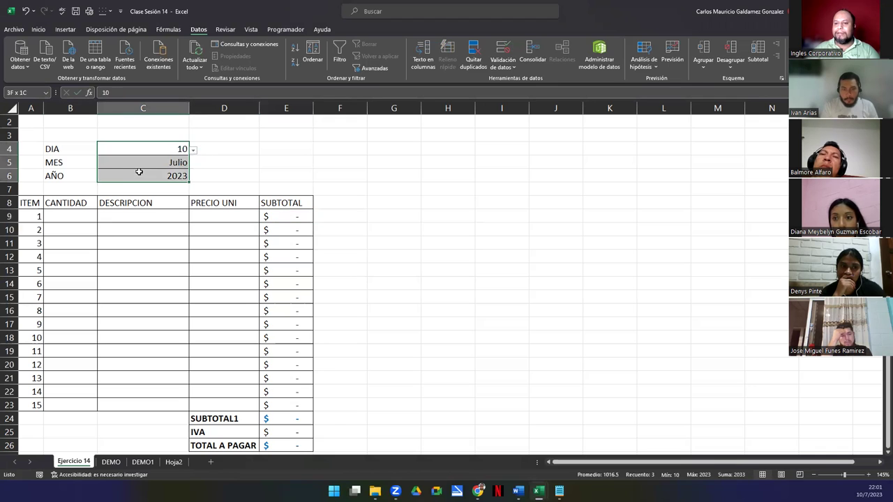
Step: Fill in invoice item 1 with quantity 5, description "Lbs de Queso Duro" and unit price 2.8
left_click(84, 220)
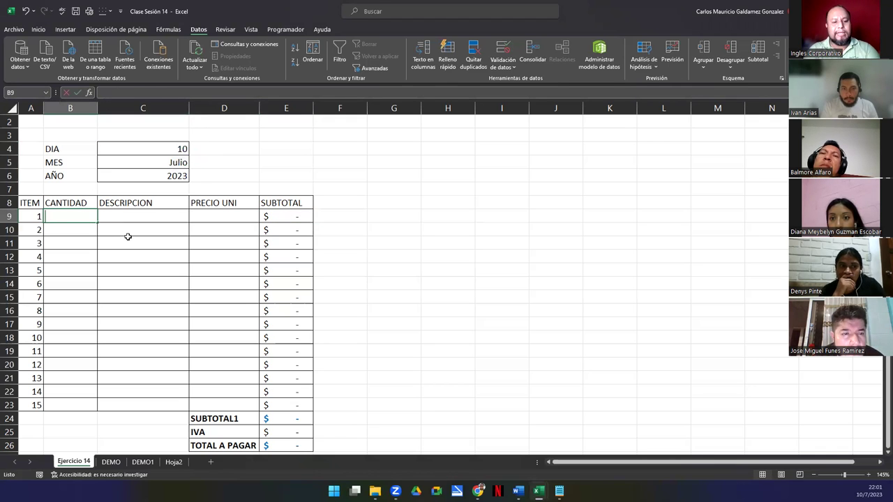
type("5")
key("Tab")
type("L")
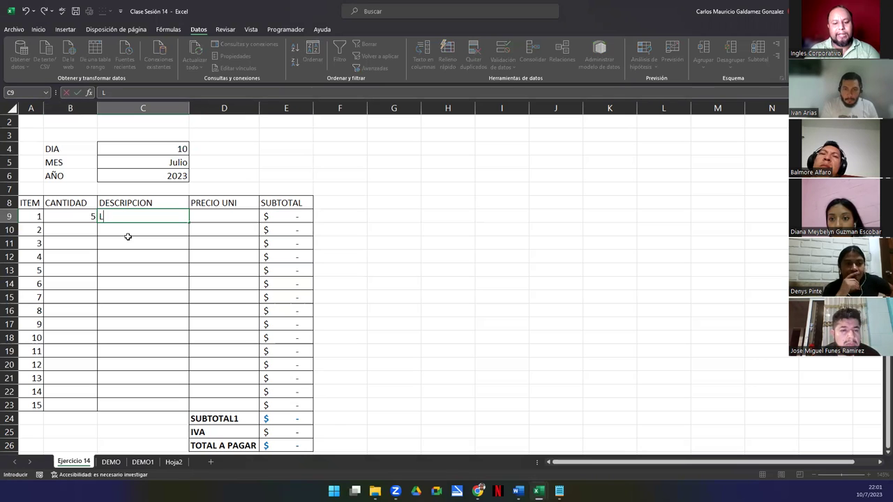
type("bs de Queso Duro")
key("Tab")
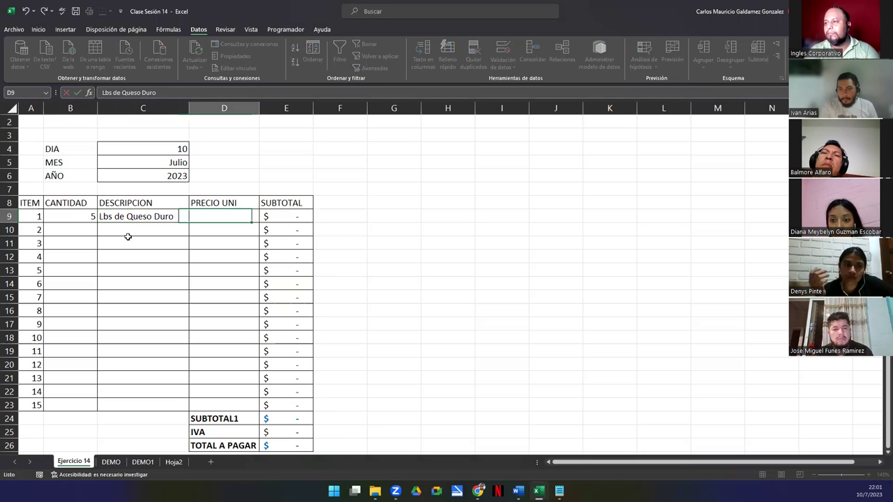
type("2.")
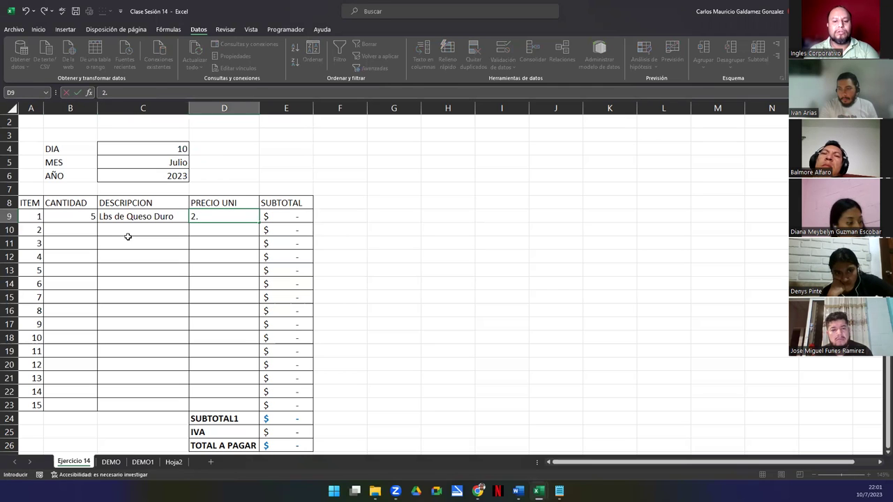
type("8")
key("Tab")
key("Return")
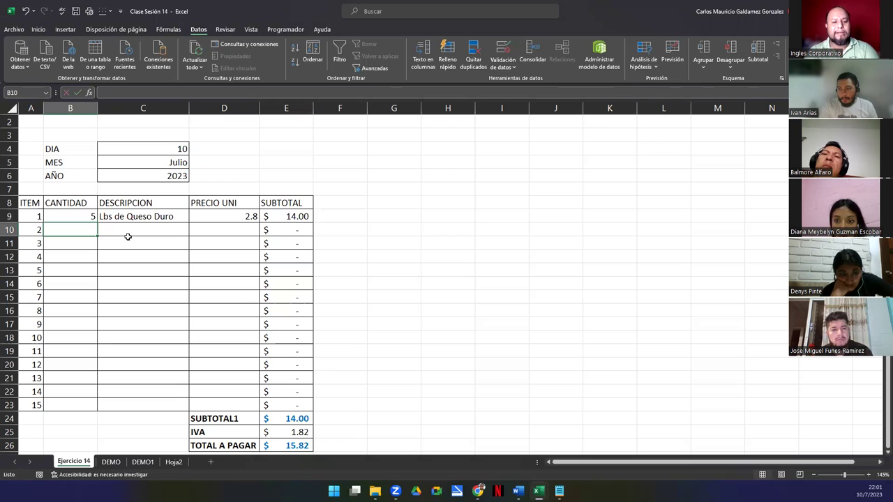
Step: Fill in invoice item 2 with quantity 2, description "Gal. De Aceite de Oliva" and unit price 2.95
type("2")
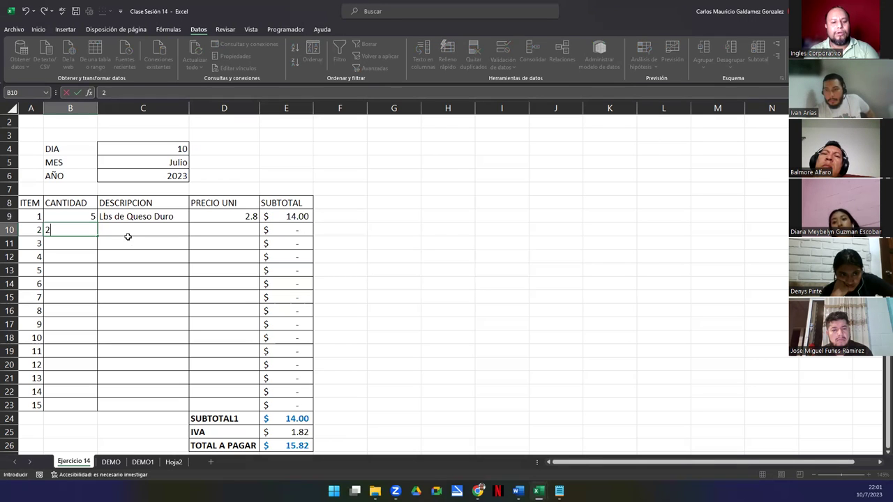
key("Tab")
type("Gal")
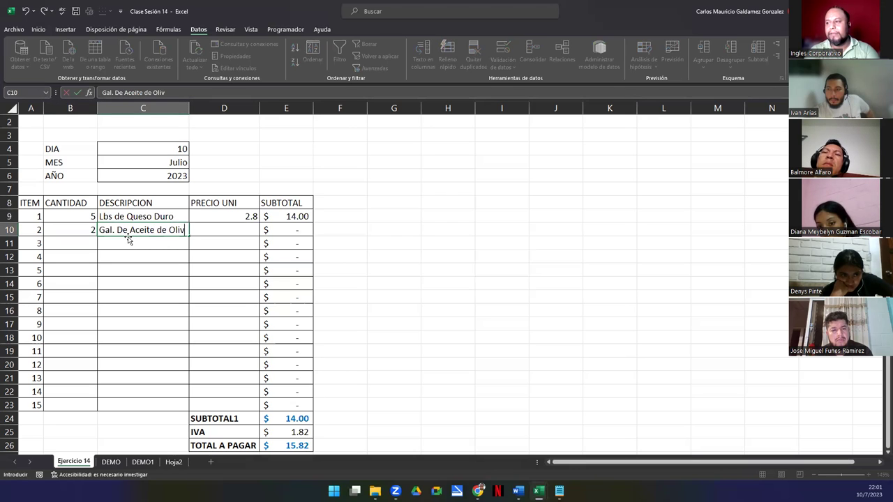
type(". De Aceite de Oliva")
key("Tab")
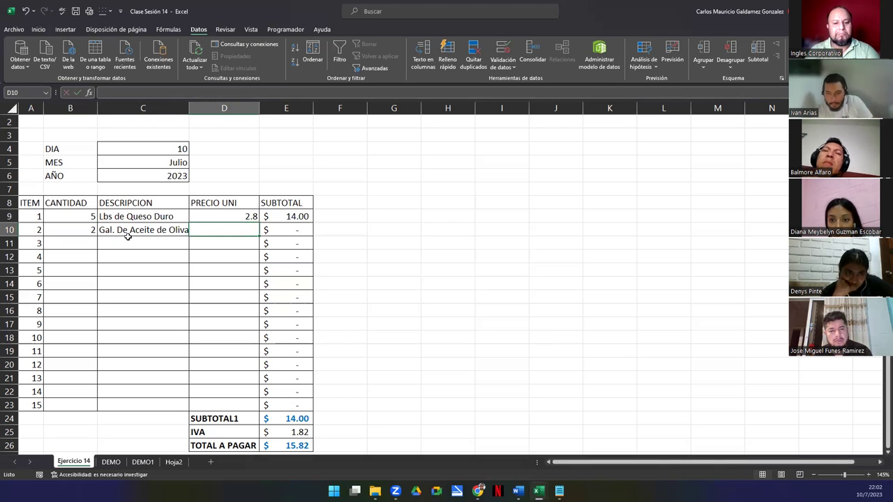
type("2.95")
key("Return")
Step: Apply the Contabilidad number format to the PRECIO UNI cells D9:D23
left_click_drag(219, 219, 233, 402)
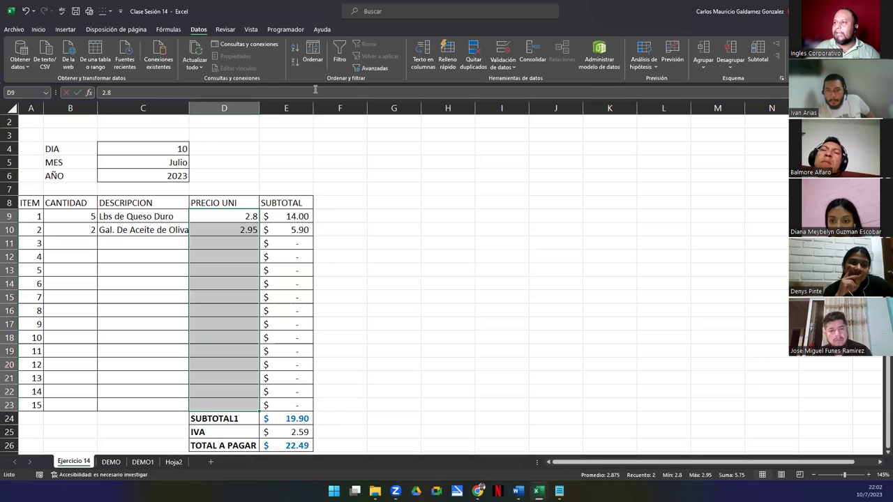
left_click(39, 30)
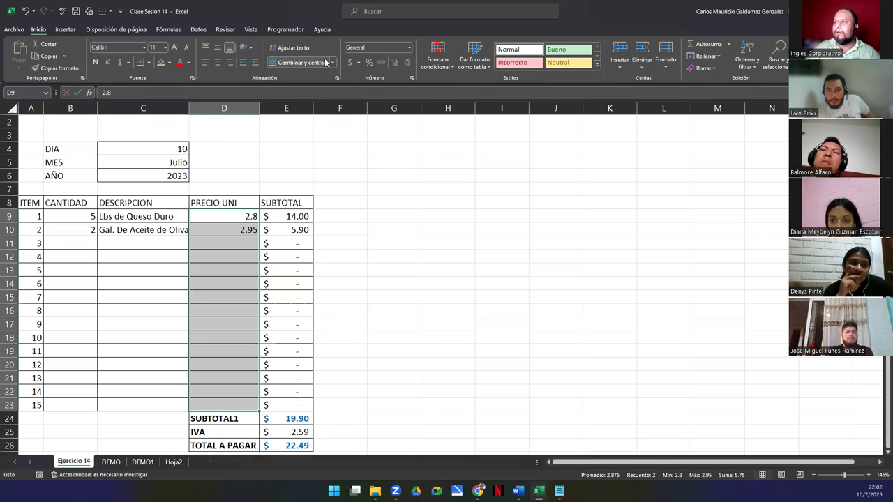
left_click(410, 47)
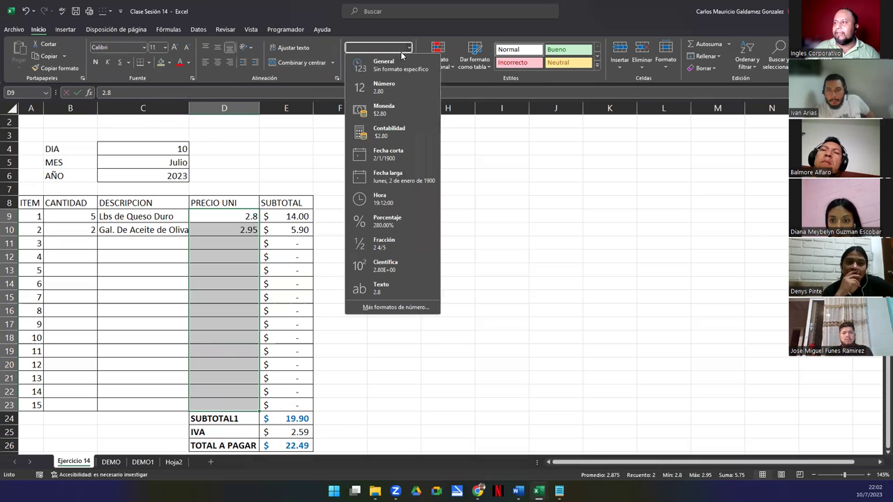
left_click(392, 130)
Step: Review the SUBTOTAL column and the formulas behind SUBTOTAL1, IVA and TOTAL A PAGAR in E24:E26
left_click_drag(278, 216, 265, 376)
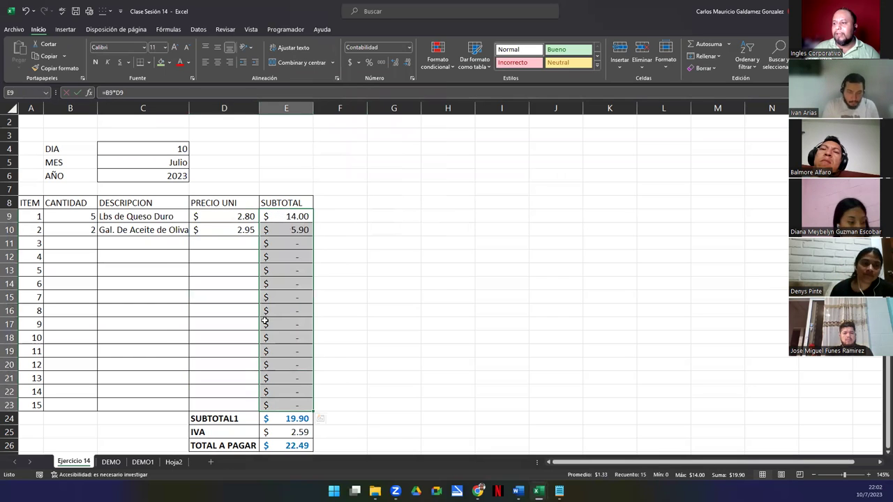
double_click(278, 419)
left_click(277, 432)
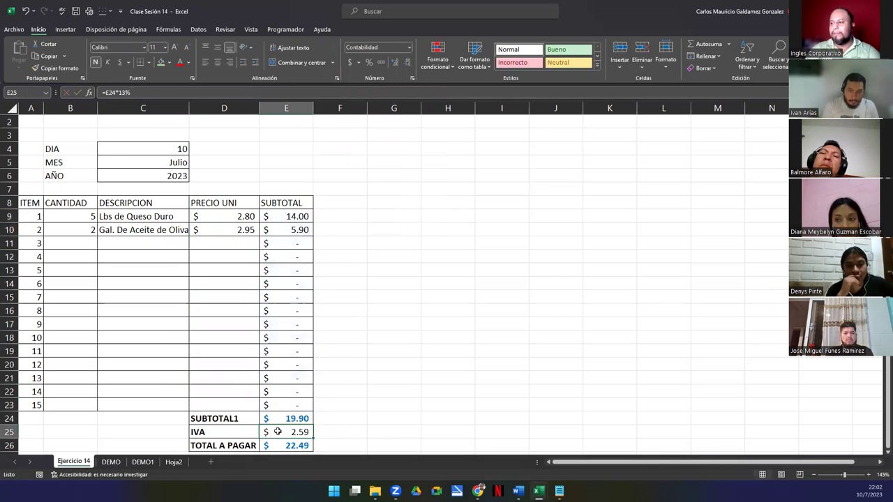
double_click(278, 432)
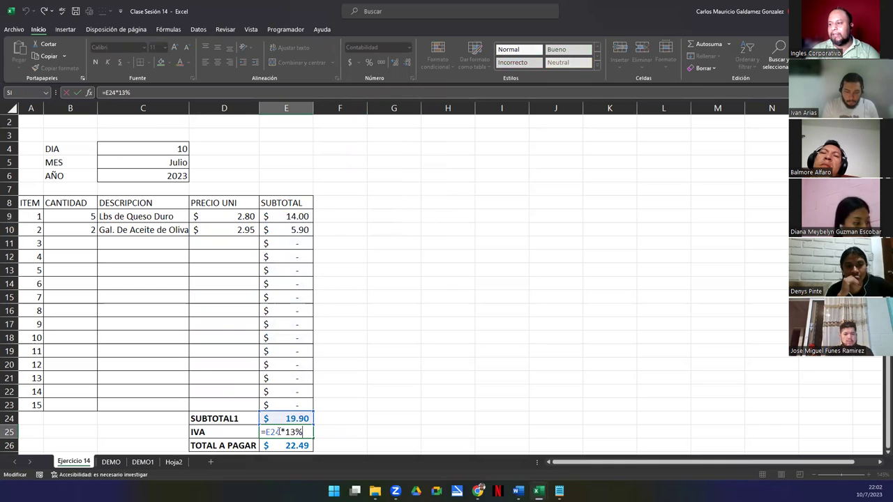
key("Return")
key("F2")
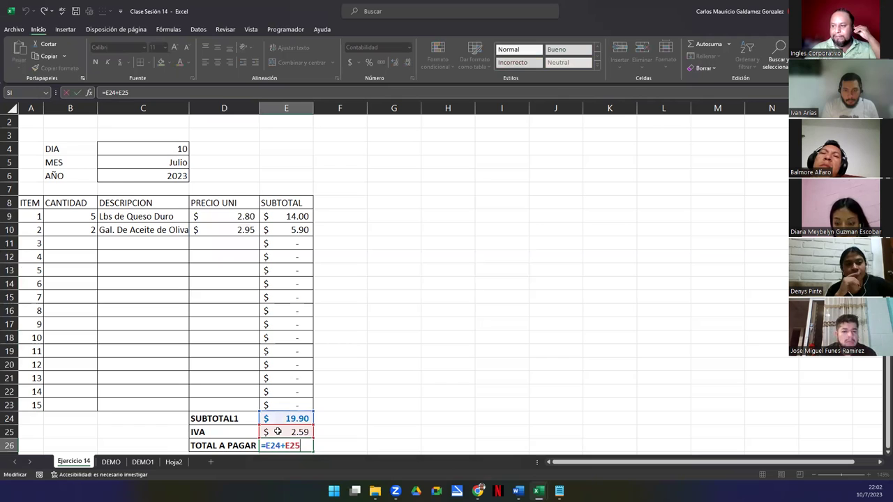
key("Return")
key("Up")
key("Up")
Step: Capture a screen snip of the invoice from the FACTURA title to the TOTAL A PAGAR row
scroll(277, 432, "up", 1)
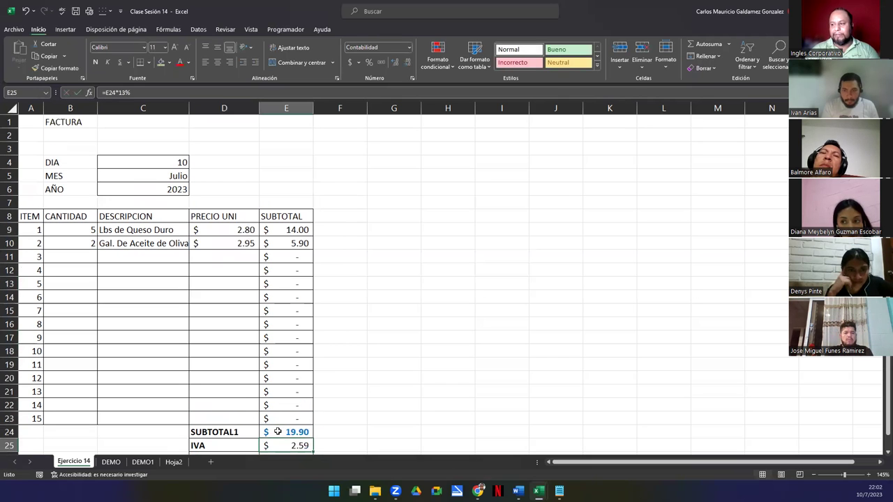
scroll(187, 291, "down", 1, "ctrl")
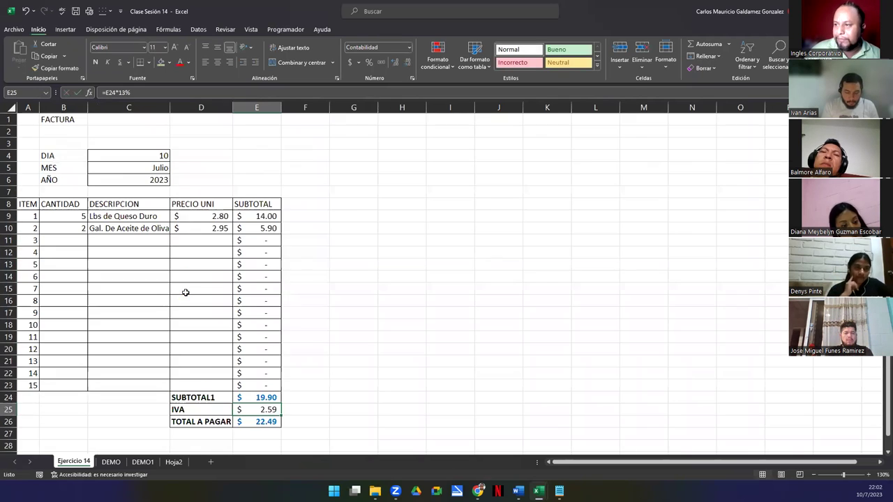
left_click(186, 292)
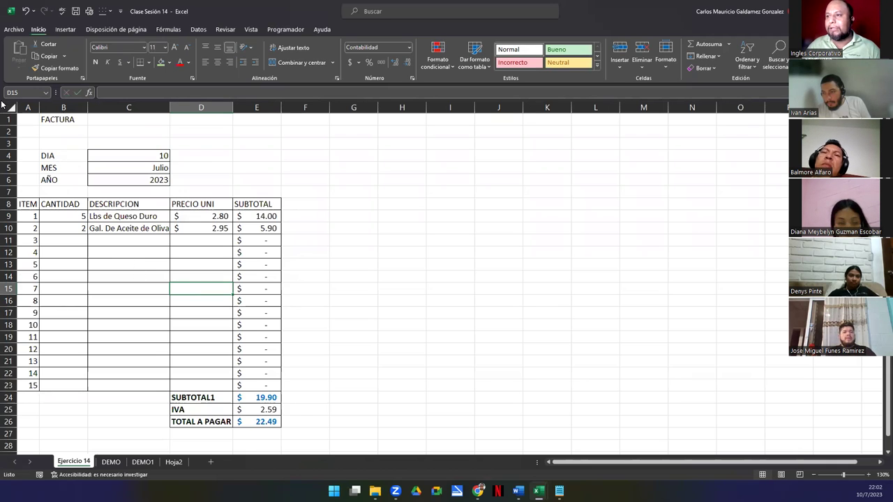
key("super+shift+s")
left_click_drag(5, 101, 218, 385)
left_click_drag(241, 417, 292, 451)
Step: Switch to the SESIÓN14 presentation in Canva, present it full screen and advance to the closing slide
key("alt+Tab")
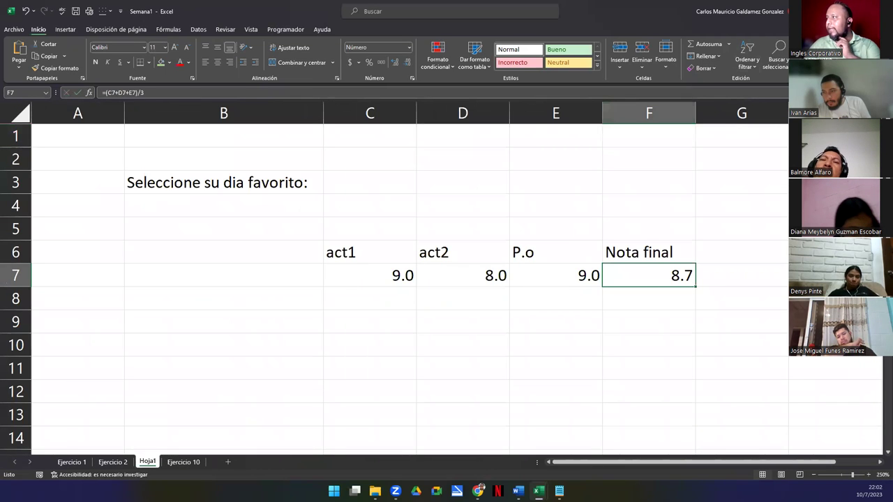
key("alt+Tab")
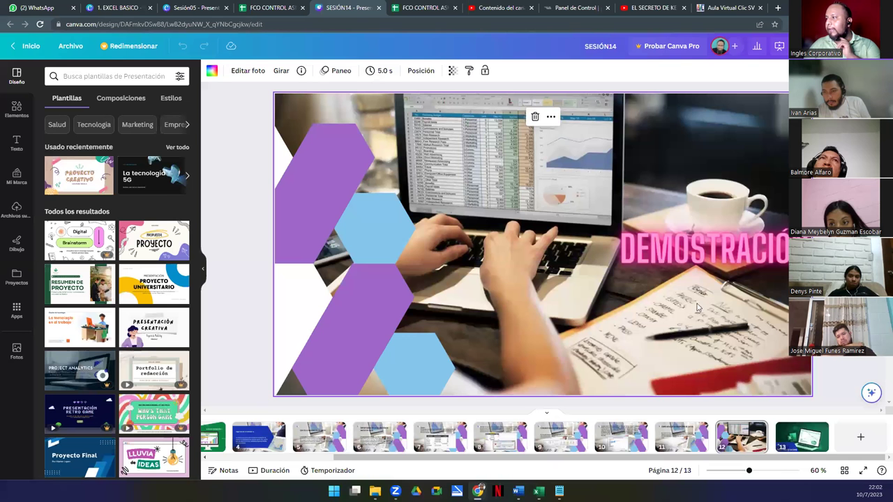
left_click(863, 471)
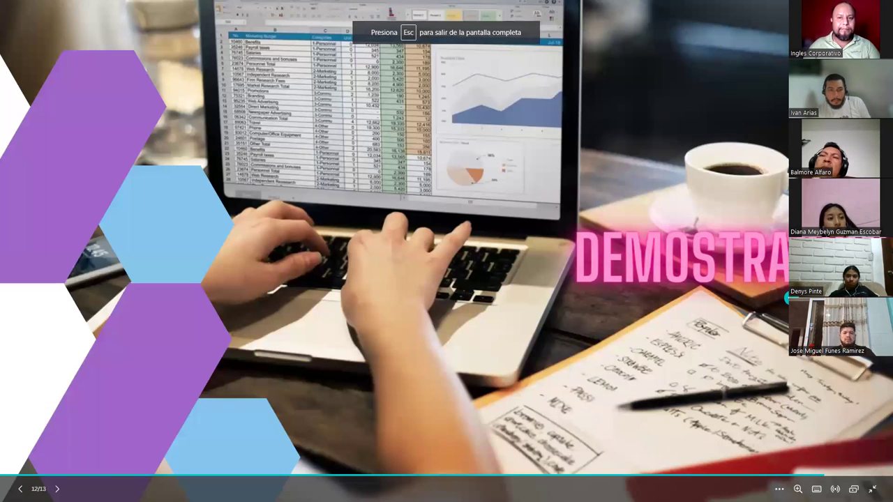
key("Right")
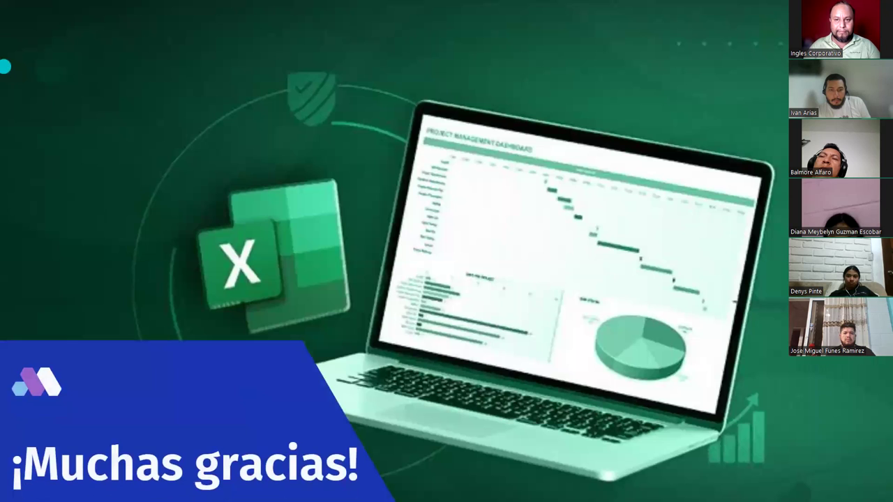